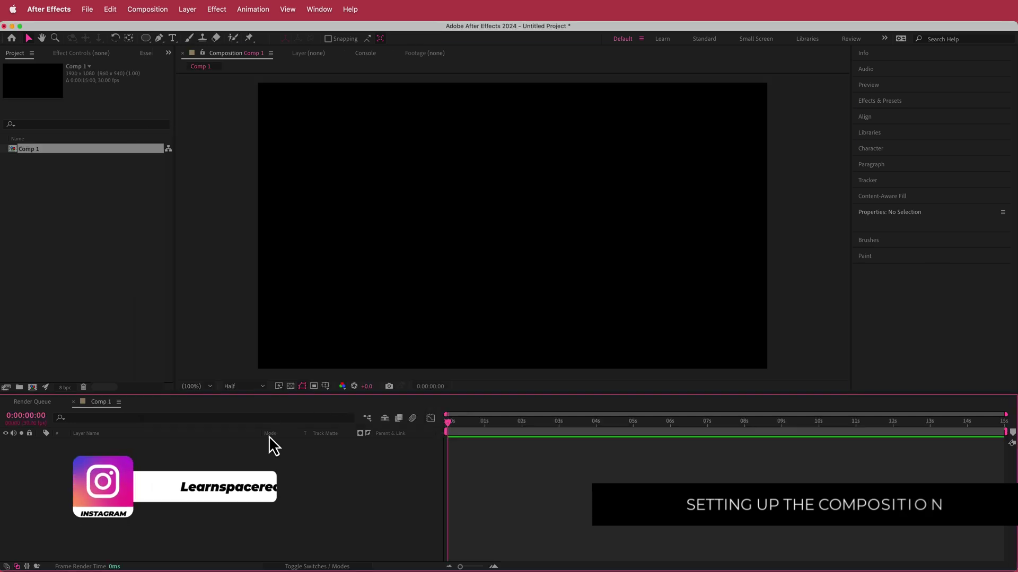
Create a new text layer in Comp 1 reading FIRE
right_click(263, 443)
mouse_move(292, 451)
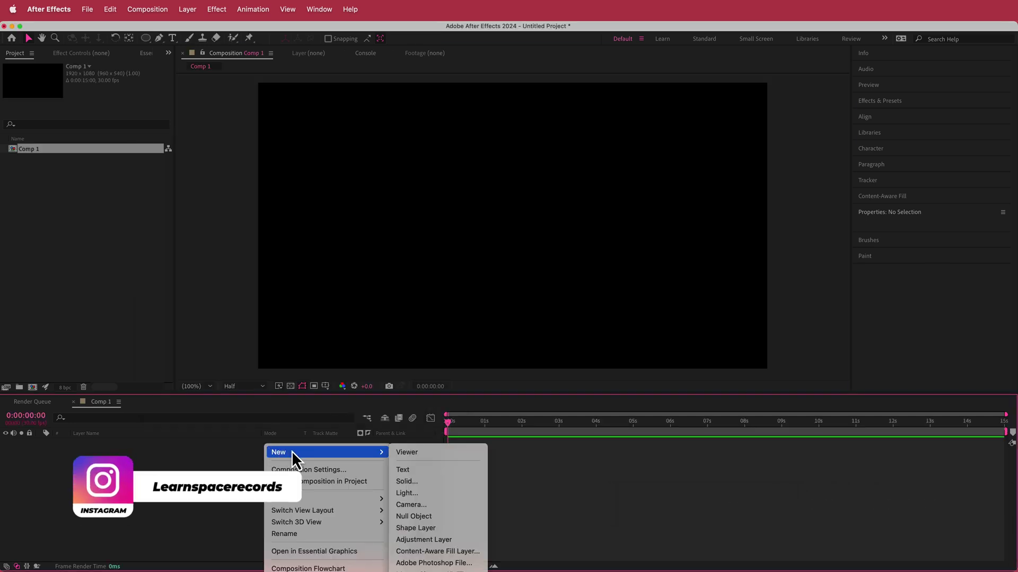
left_click(419, 470)
type("FIRE")
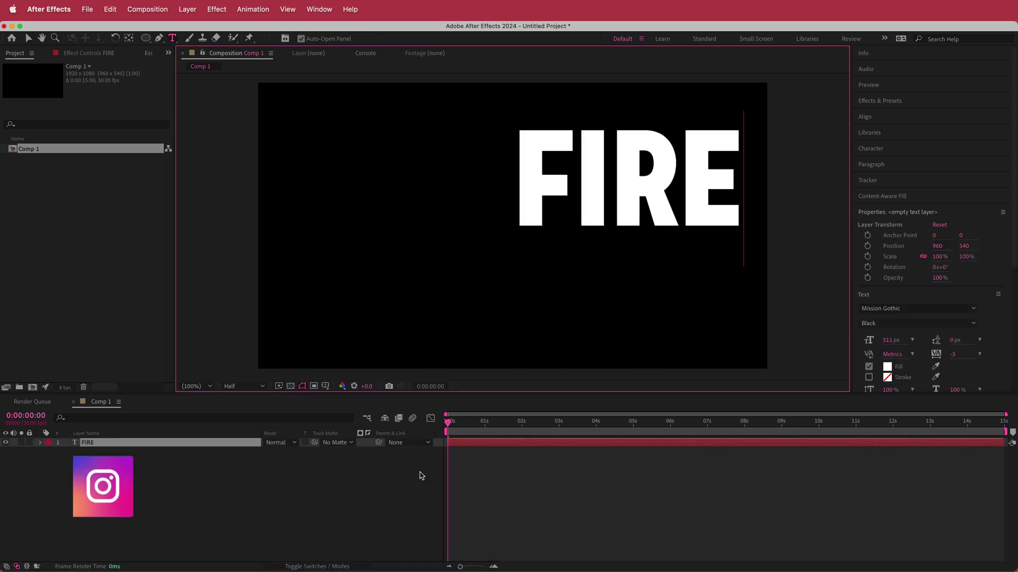
Set the font size of the whole FIRE text to 522 px
left_click(876, 150)
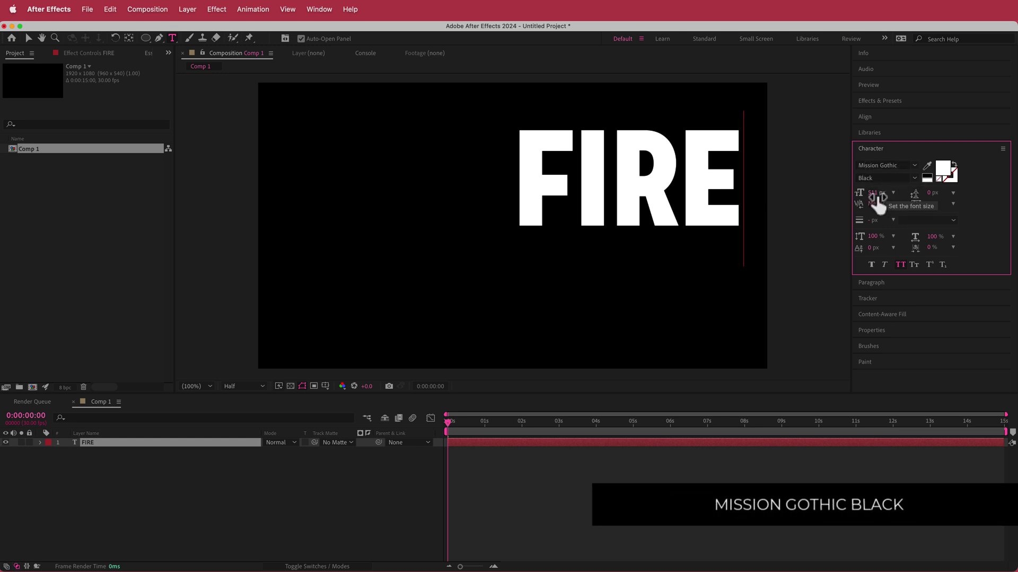
left_click_drag(742, 176, 503, 175)
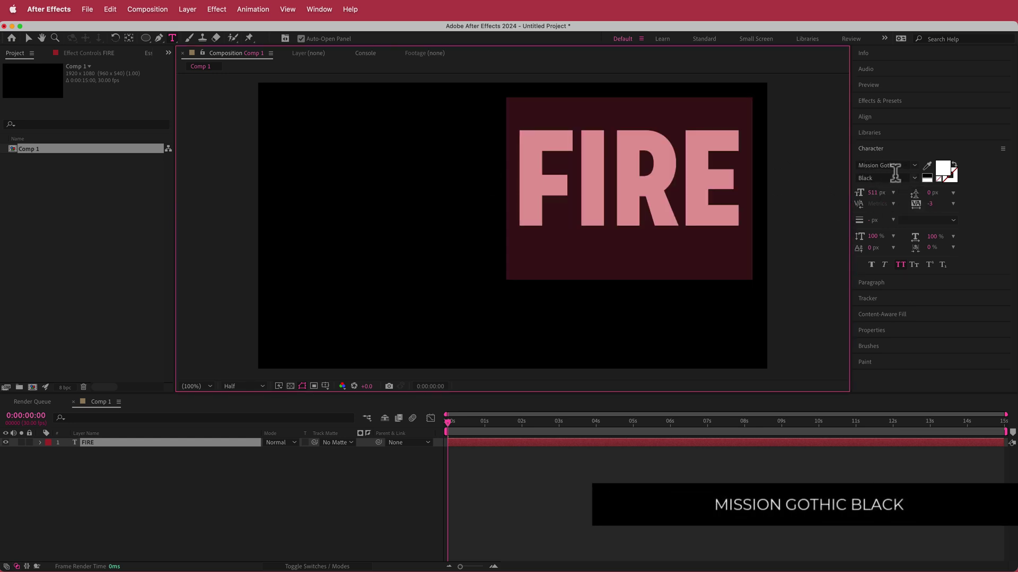
left_click(877, 194)
left_click_drag(877, 194, 880, 193)
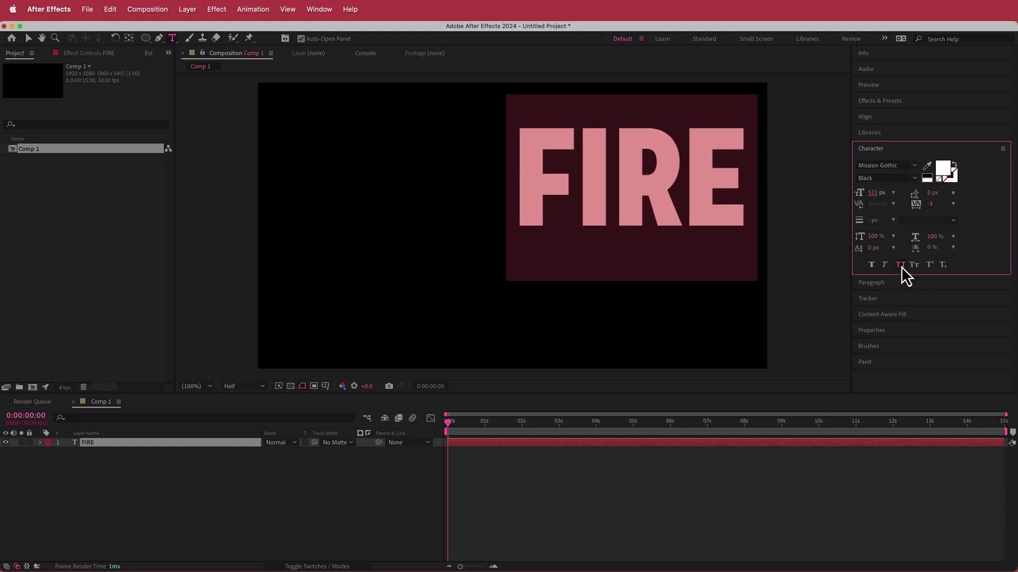
Center the FIRE text horizontally and vertically in the composition
left_click(870, 117)
left_click(880, 144)
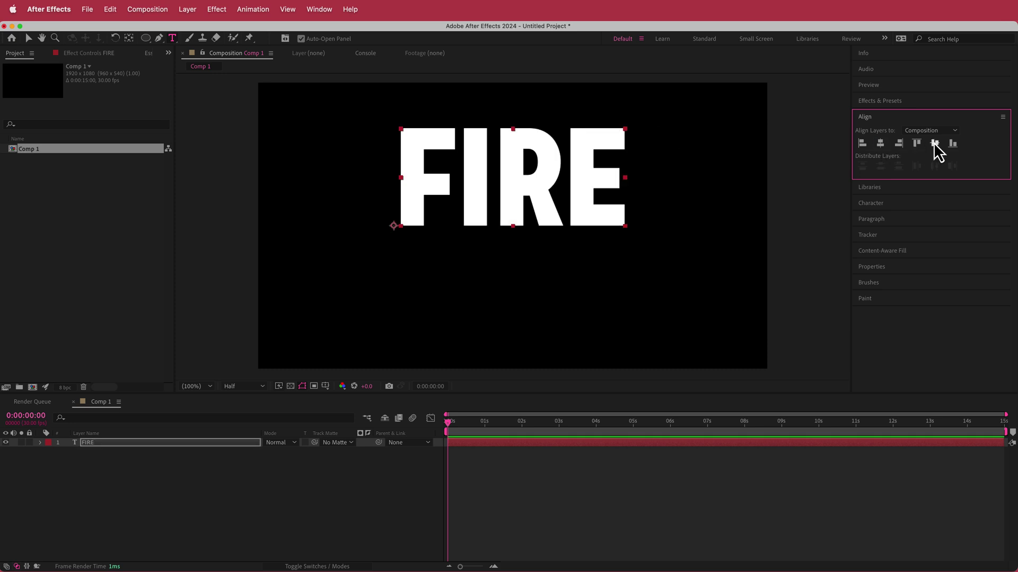
left_click(934, 143)
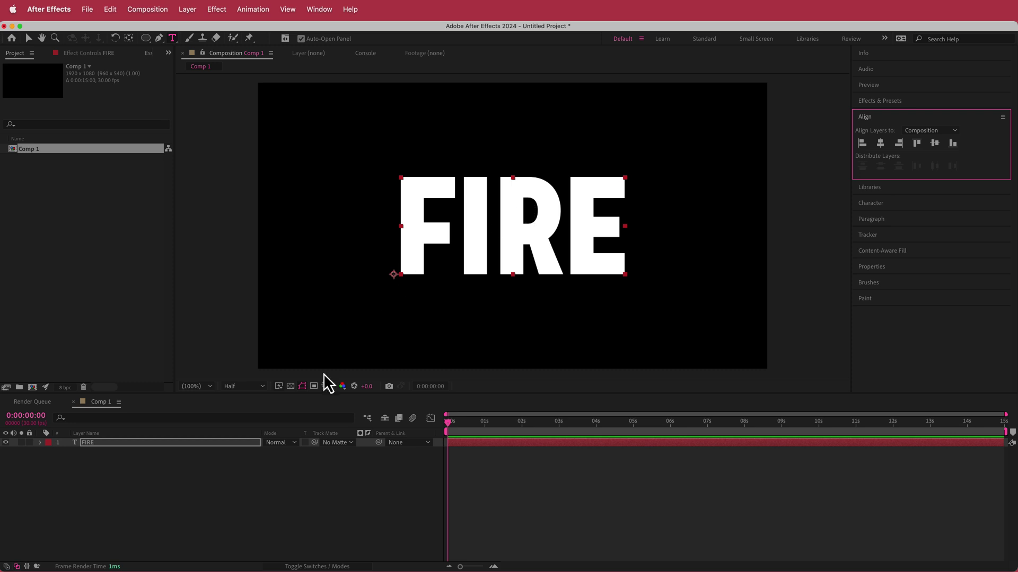
Add a new shape layer above the FIRE text with a black 000000 fill and the stroke set to None
left_click(323, 477)
right_click(363, 445)
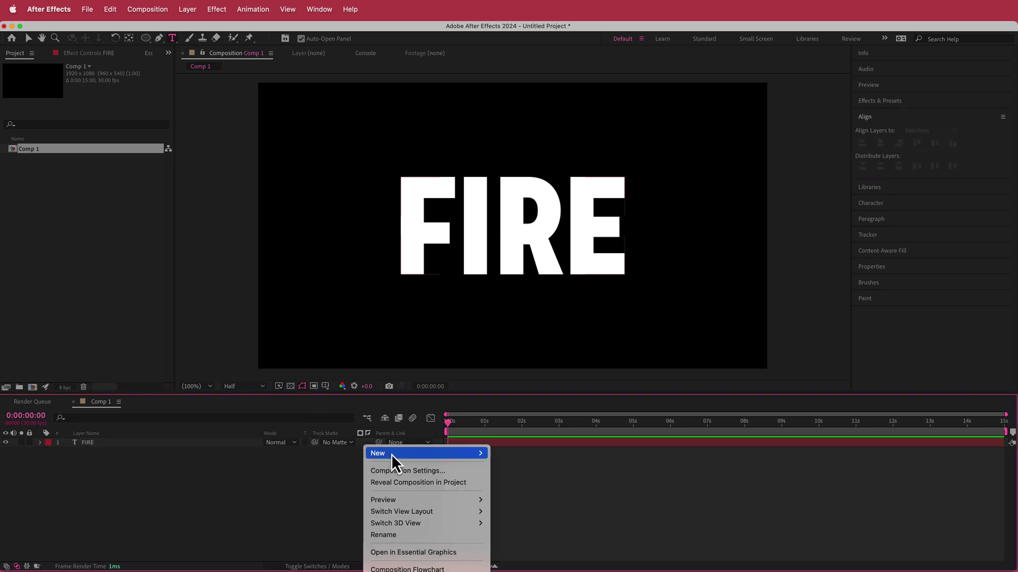
mouse_move(391, 454)
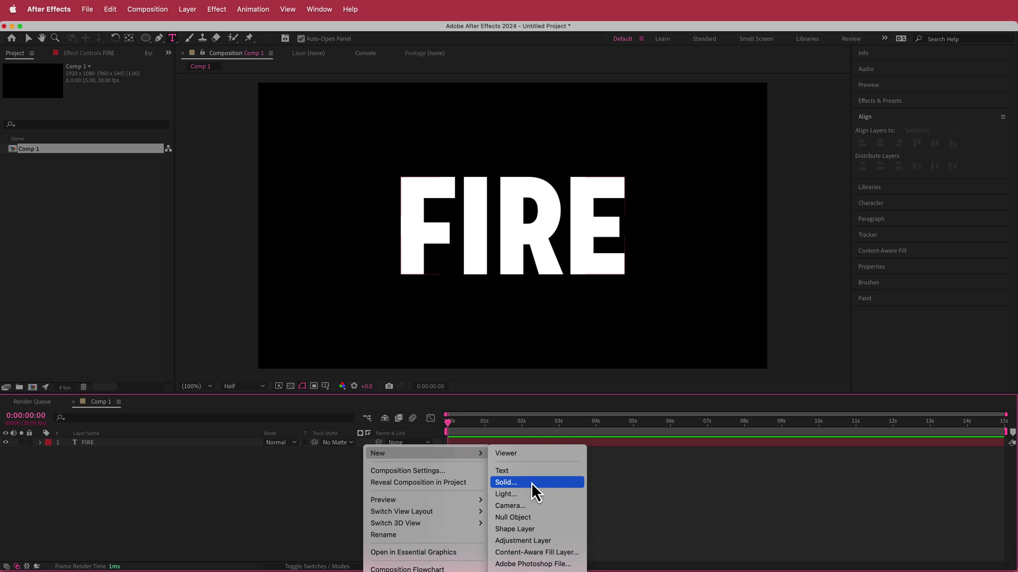
left_click(531, 532)
key("q")
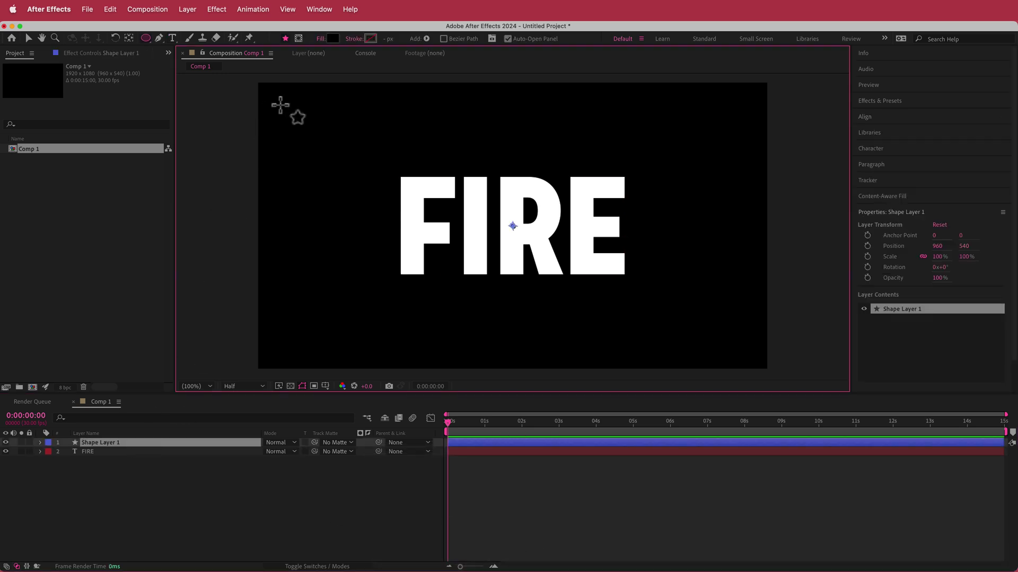
left_click(332, 39)
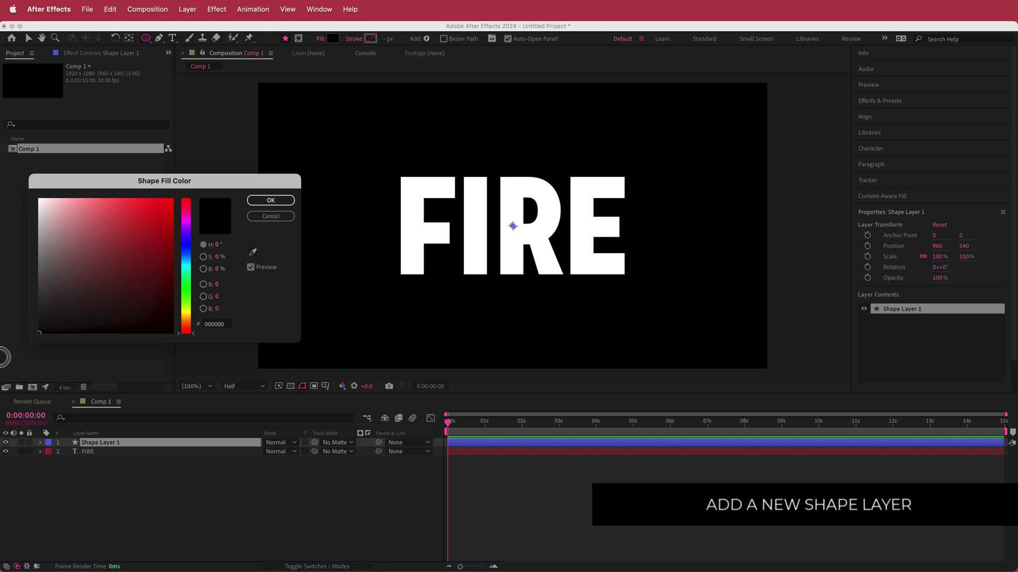
left_click(270, 200)
left_click(356, 40)
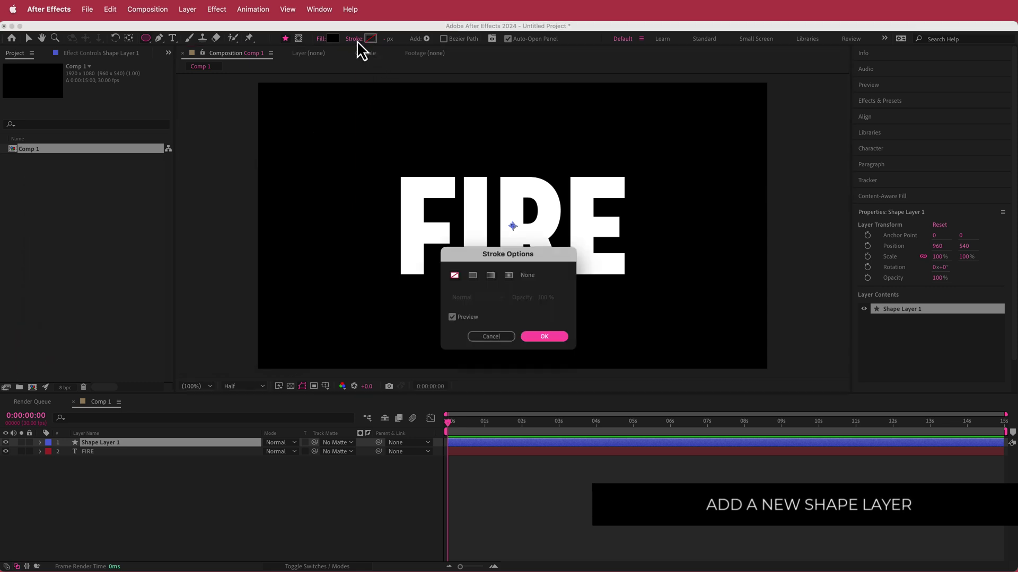
left_click(544, 336)
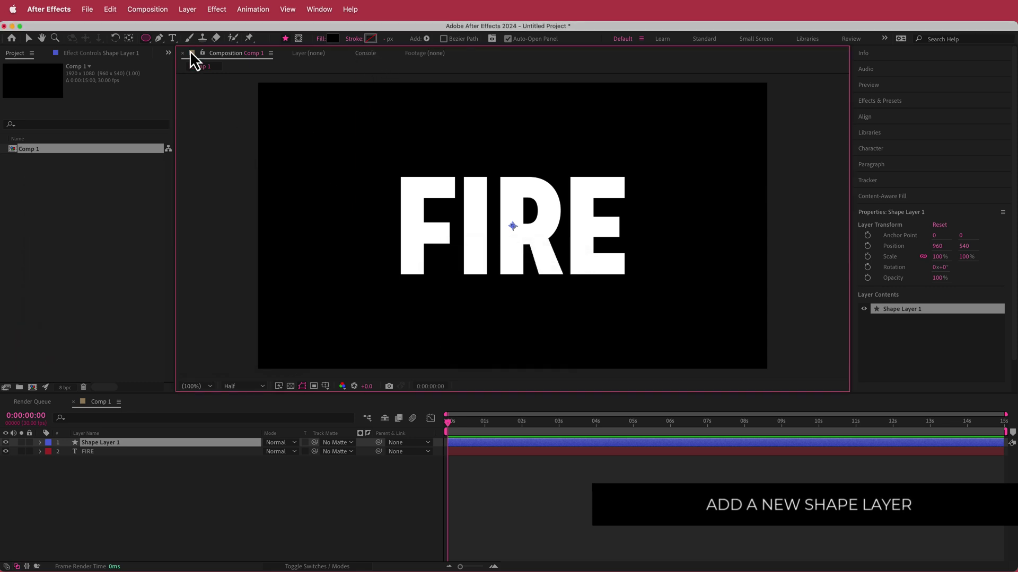
Add an ellipse spanning the full composition to the shape layer and return to the Selection tool
left_click(148, 37)
left_click(179, 62)
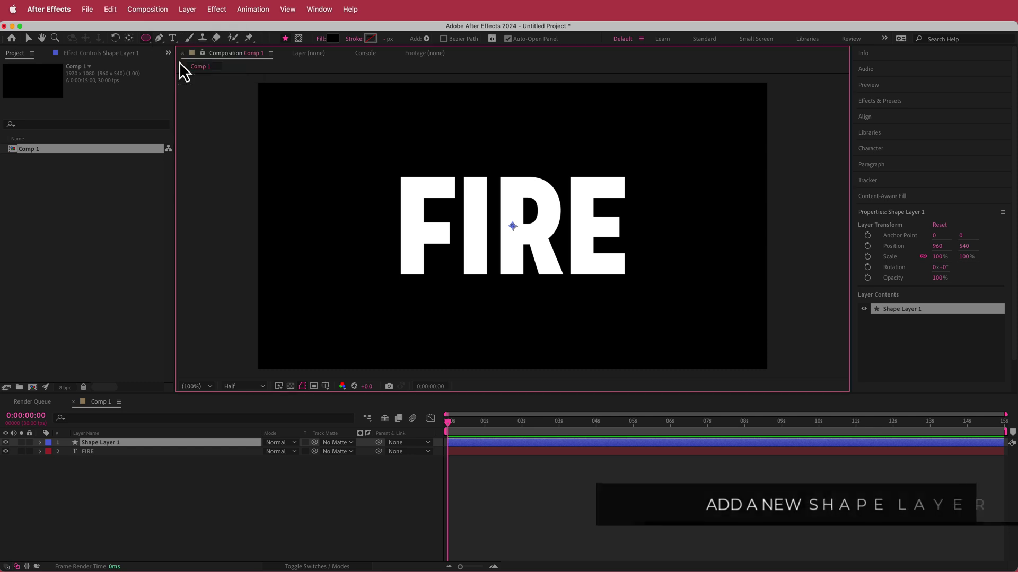
double_click(145, 39)
key("v")
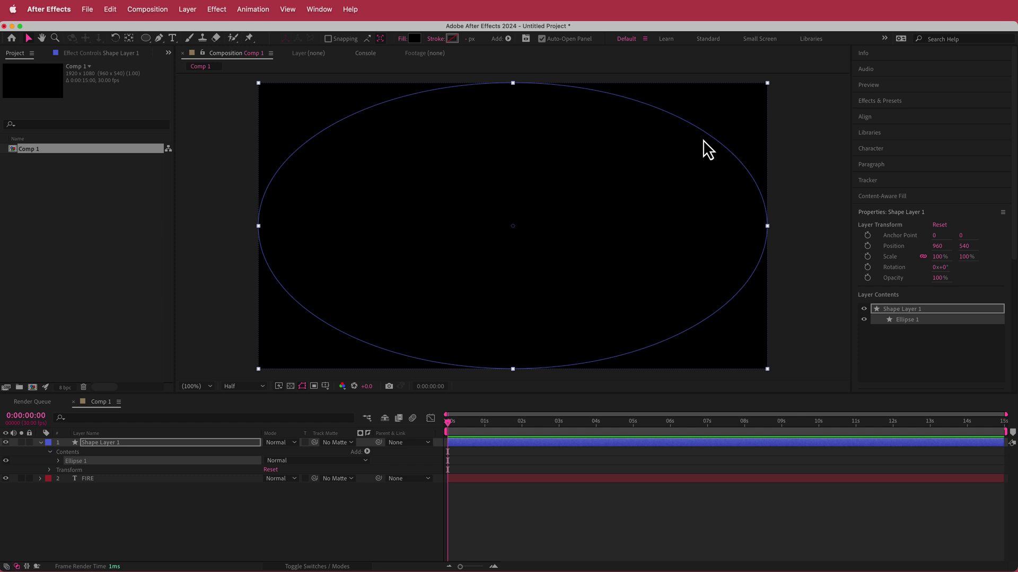
Reset the ellipse path size to 0, then enlarge it into a 716 by 716 circle
left_click(58, 461)
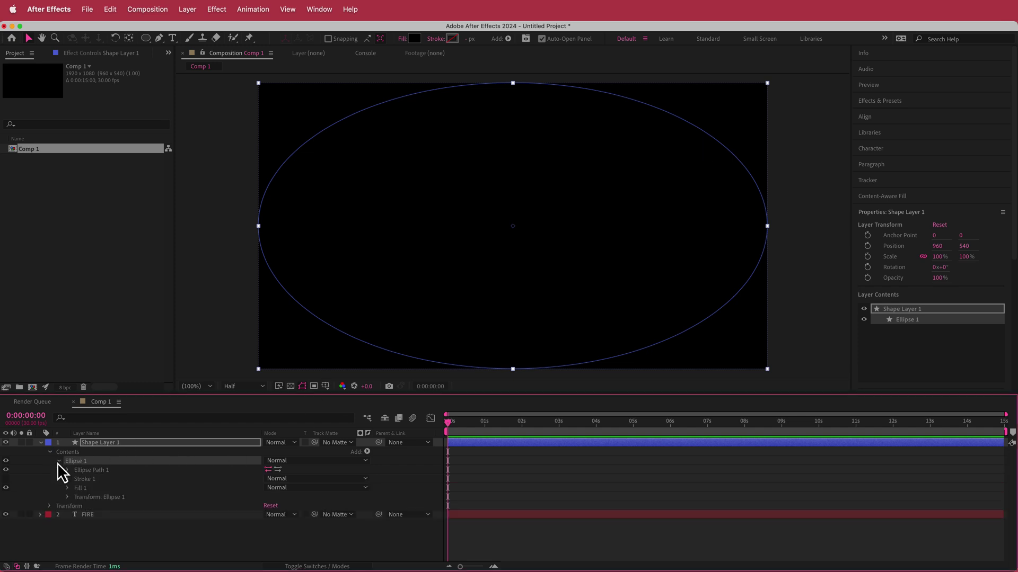
left_click(67, 471)
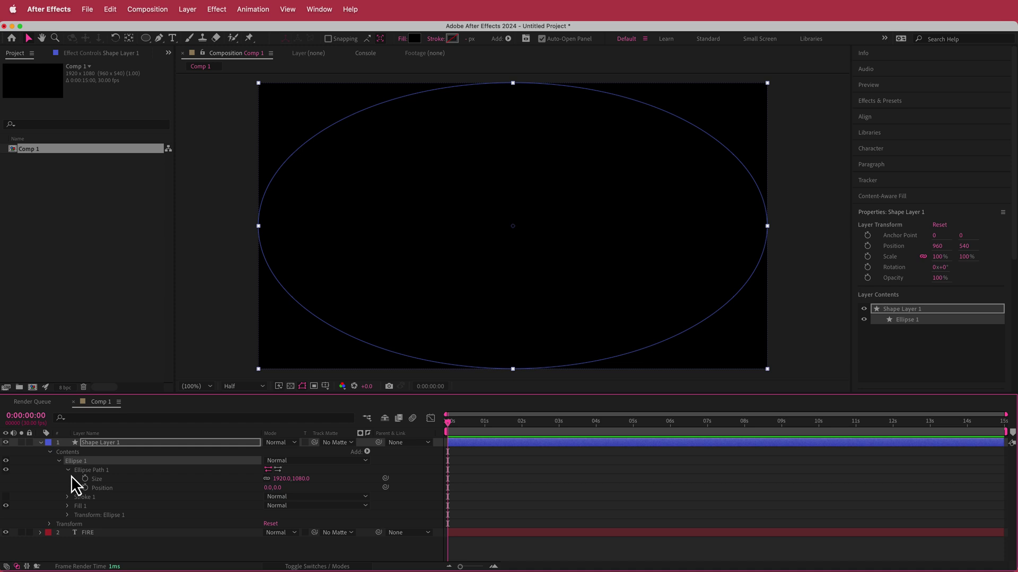
left_click(301, 480)
type("0")
key("Return")
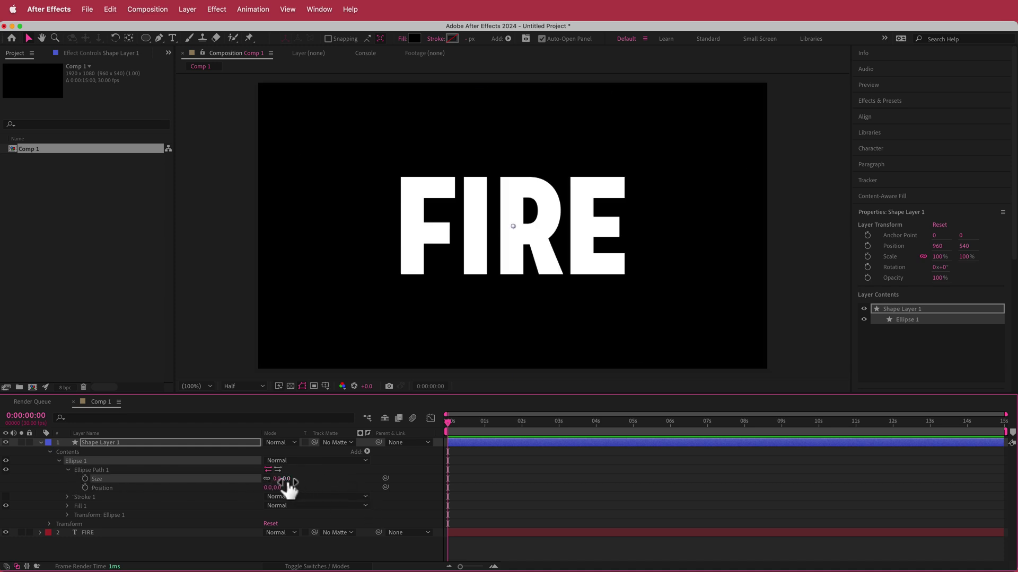
left_click_drag(282, 479, 663, 478)
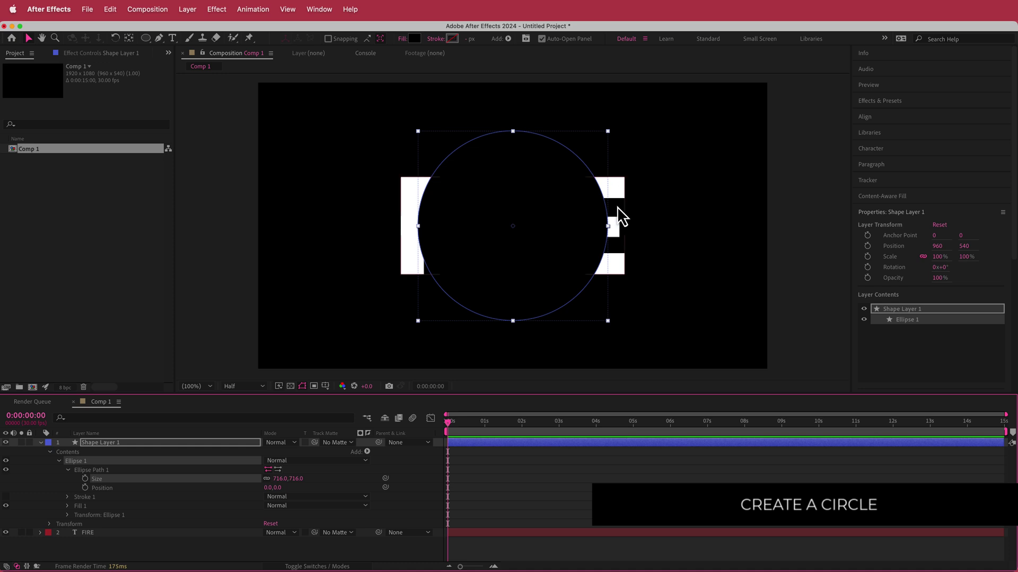
Rename the shape layer to BLUR MAP
left_click(116, 443)
key("Return")
type("BL")
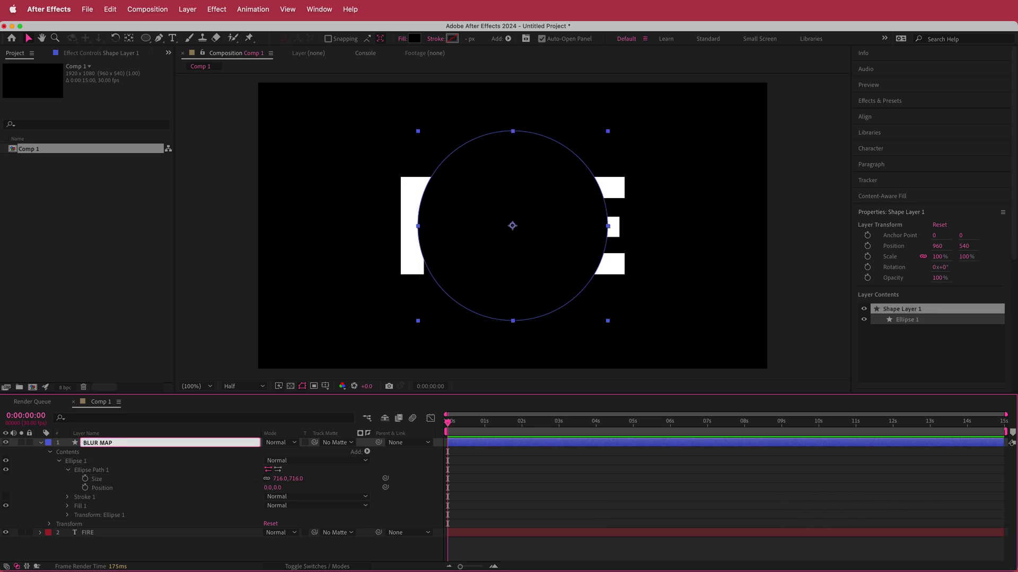
type("UR MAP")
key("Return")
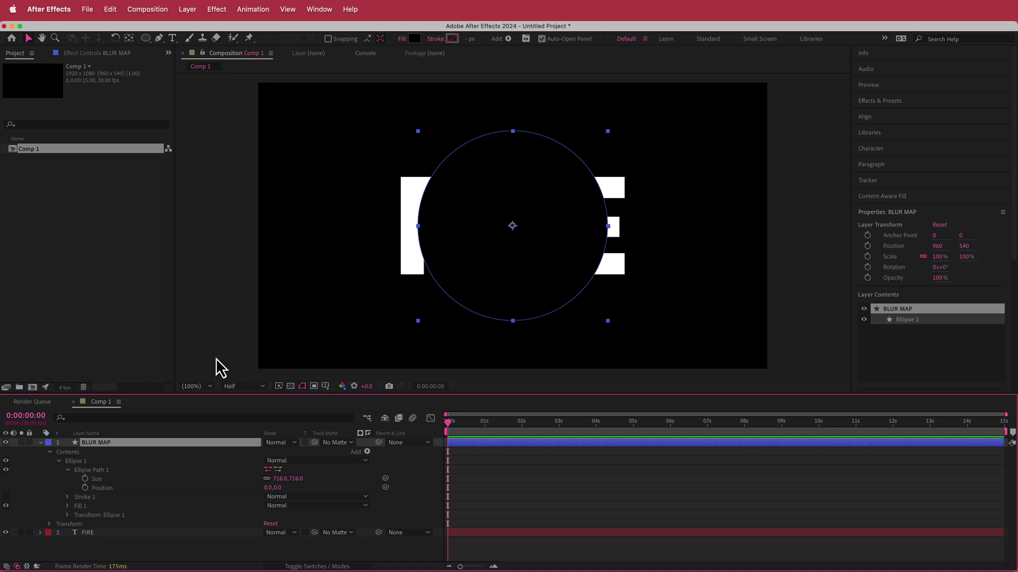
Apply a Fast Box Blur effect to the BLUR MAP layer with a Blur Radius of 60
key("ctrl+space")
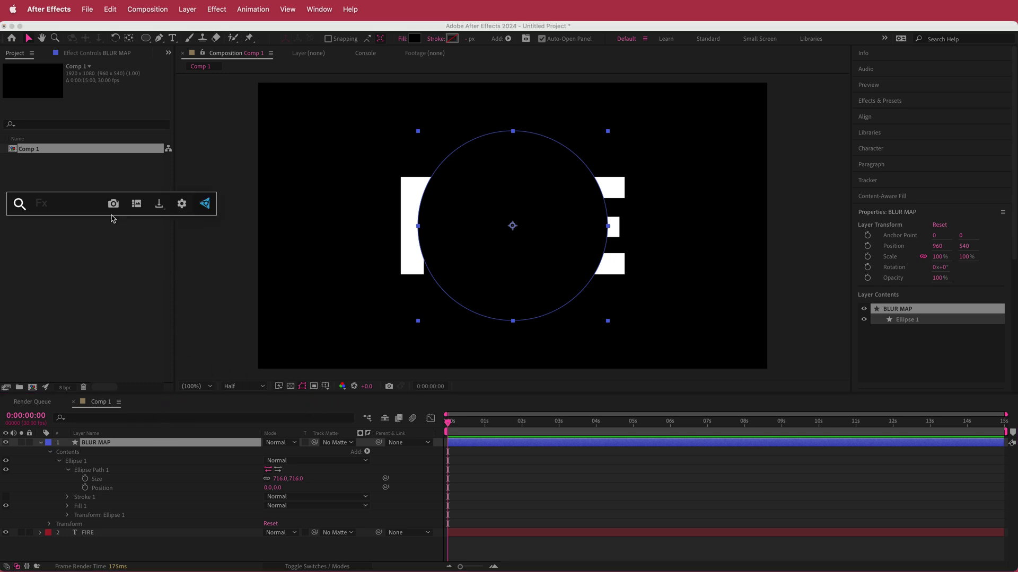
type("fast")
key("Return")
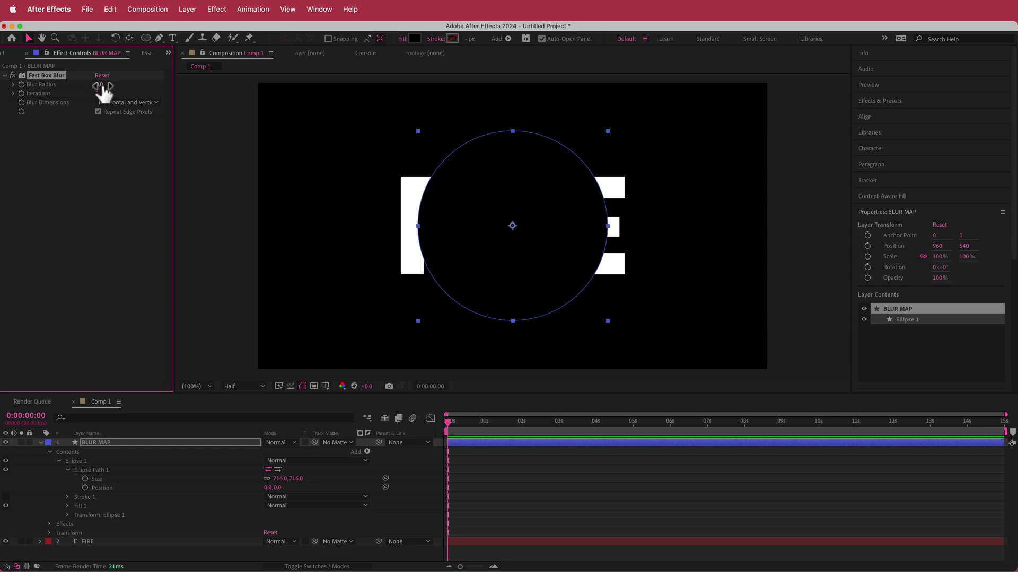
left_click_drag(101, 85, 132, 87)
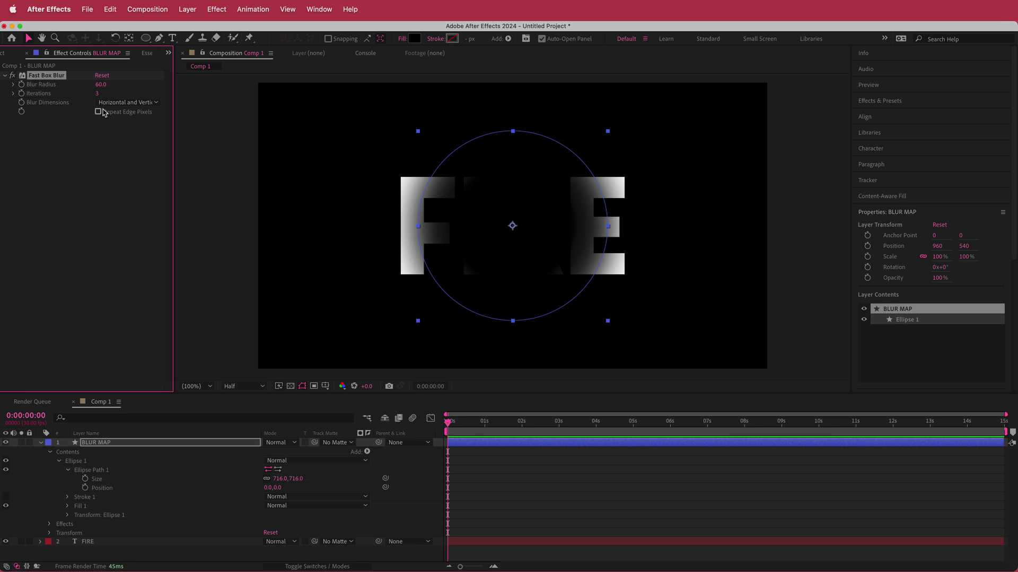
Add a Solid Composite effect to the BLUR MAP layer and turn off Repeat Edge Pixels in its Fast Box Blur
key("ctrl+space")
type("soli")
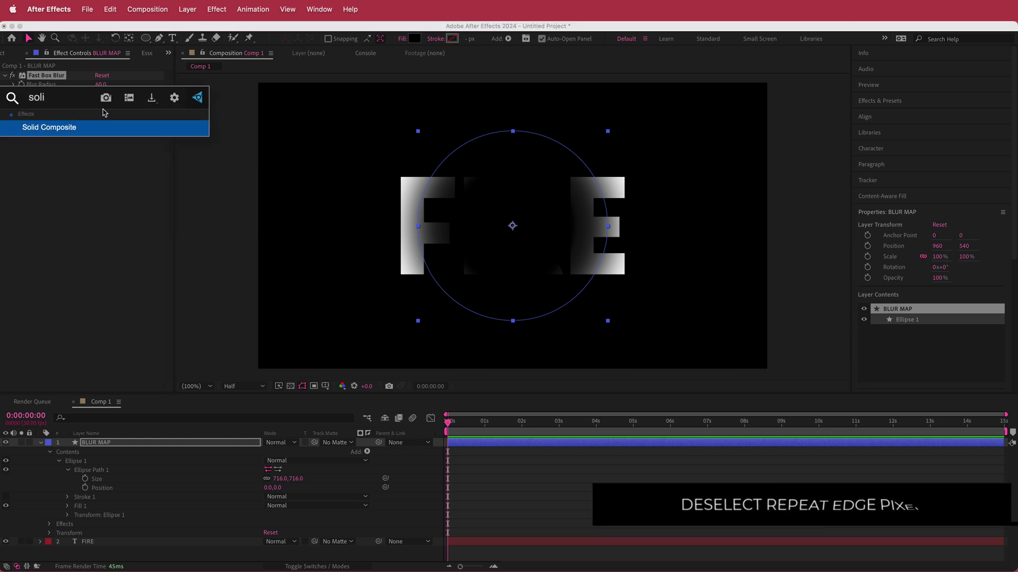
key("Return")
left_click(98, 112)
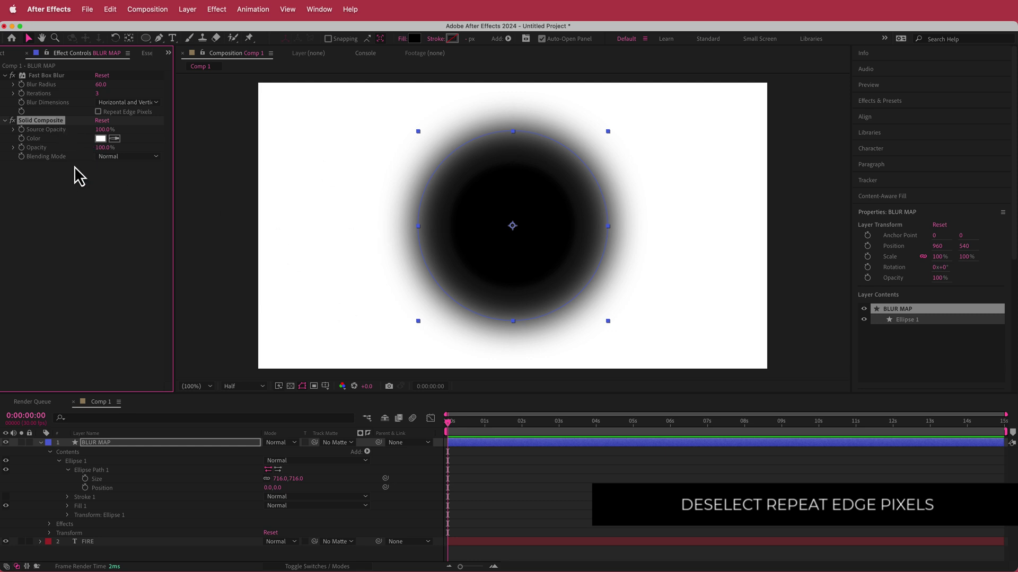
Move the BLUR MAP layer below the FIRE text layer and hide it
left_click_drag(128, 450, 125, 549)
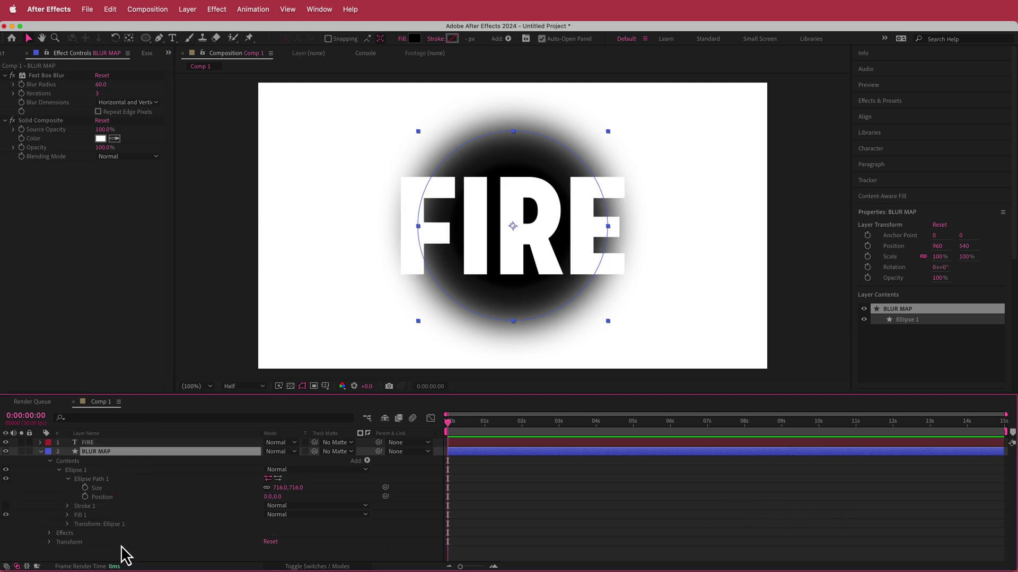
left_click(6, 452)
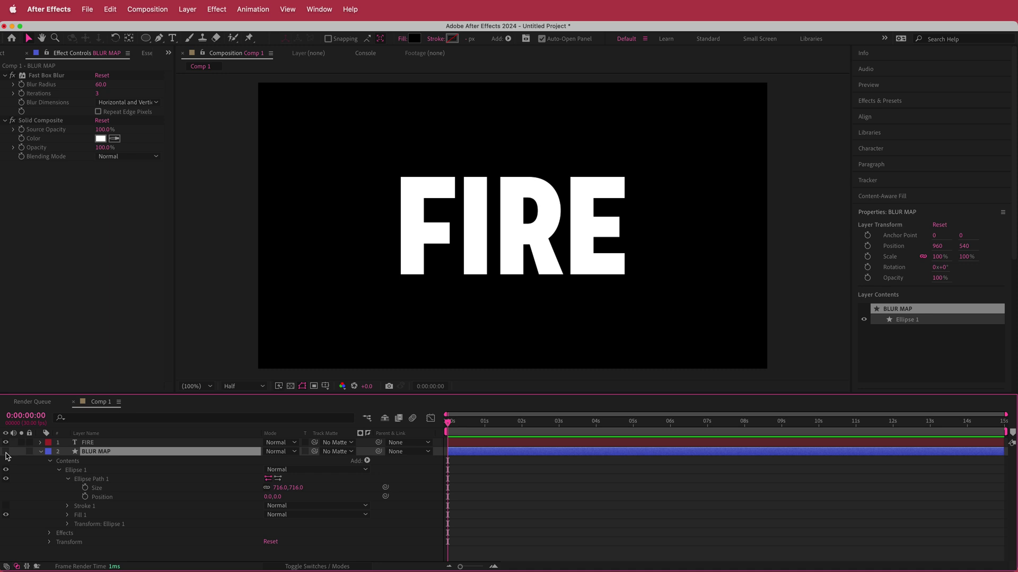
Create an adjustment layer above the FIRE text and name it BLUR + DISPLACEMENT
left_click(188, 443)
right_click(362, 444)
mouse_move(398, 451)
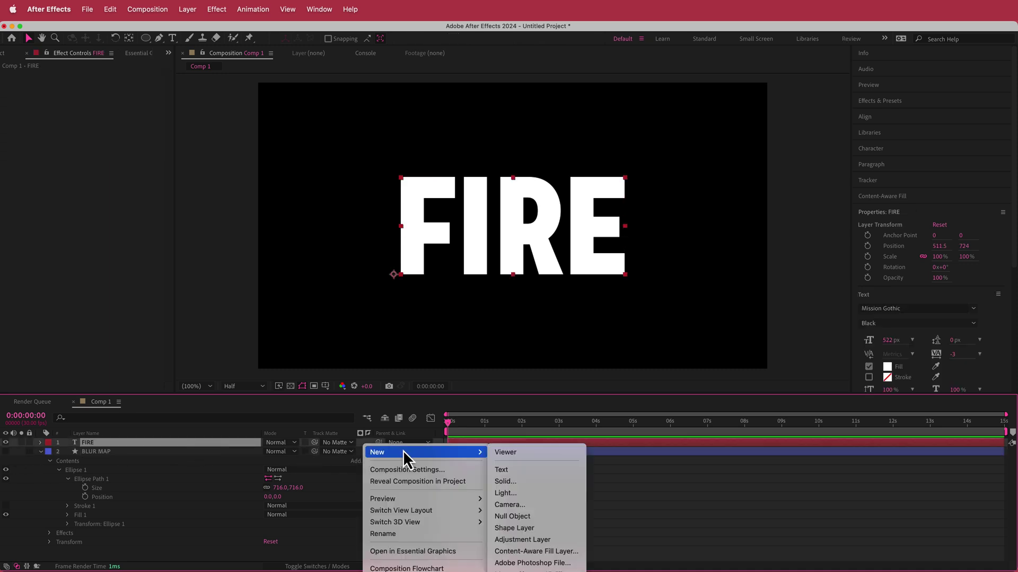
left_click(557, 538)
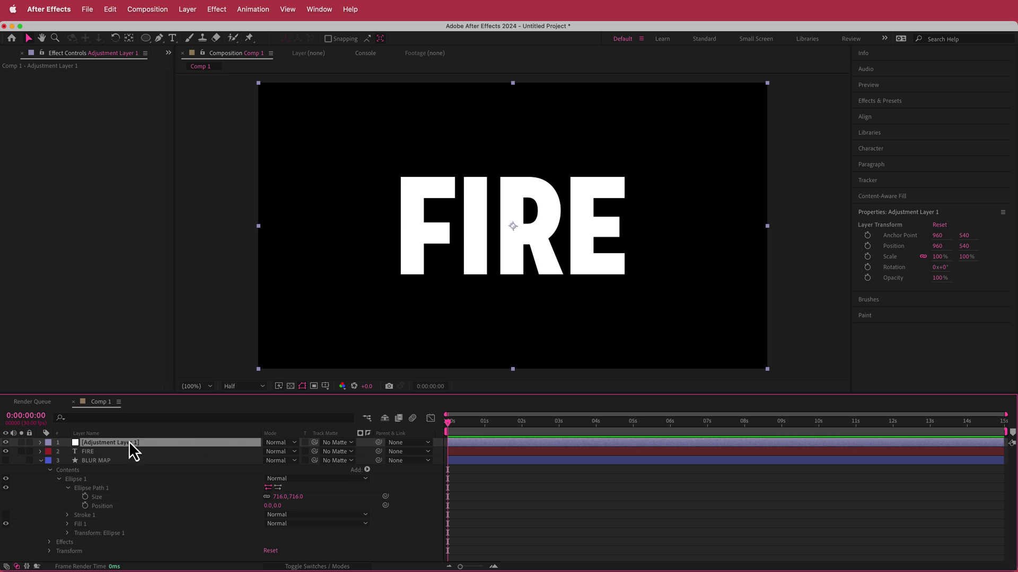
key("Return")
type("BLUR")
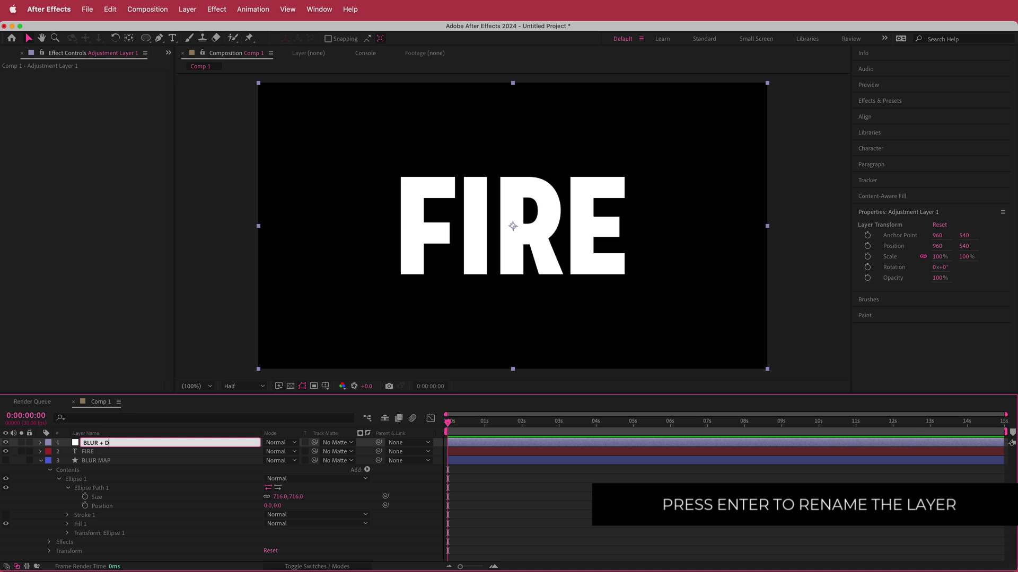
type("+ DISPLACEMENT")
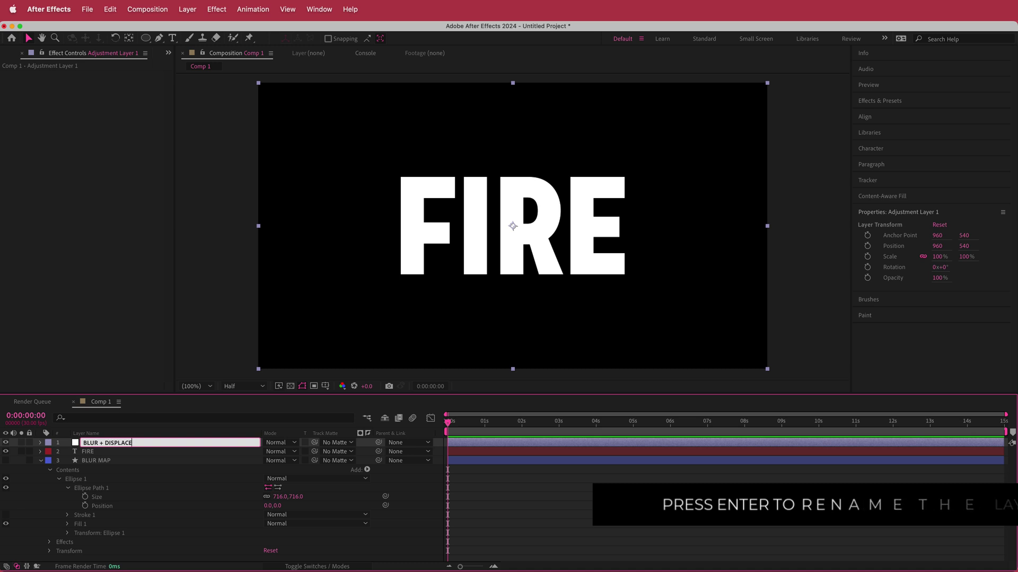
key("Return")
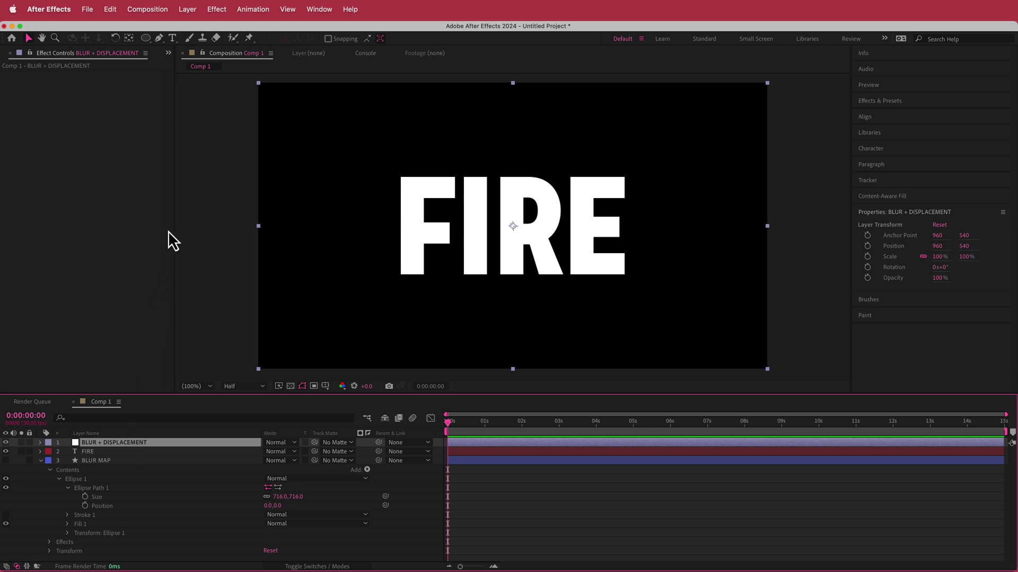
Apply the Camera Lens Blur effect to the BLUR + DISPLACEMENT layer
key("ctrl+space")
type("cam")
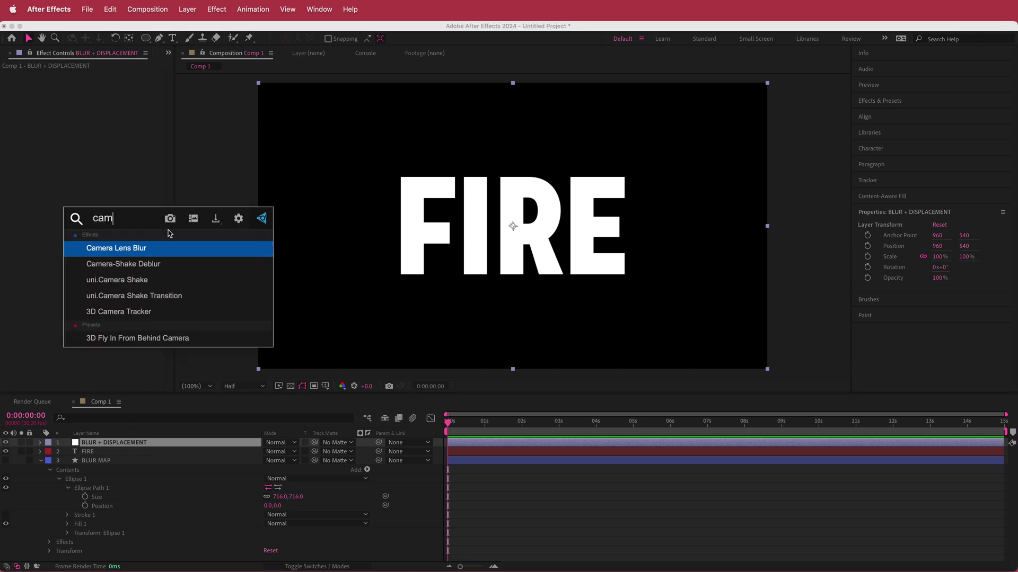
key("Return")
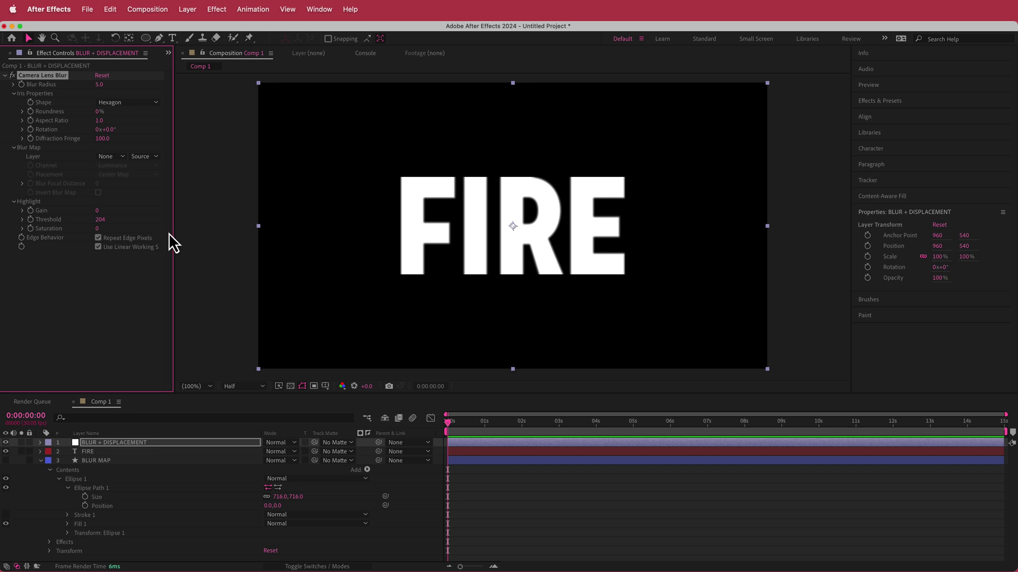
Set the Camera Lens Blur radius to 80, with an Octagon iris shape and 100% roundness
left_click(100, 85)
type("80")
key("Return")
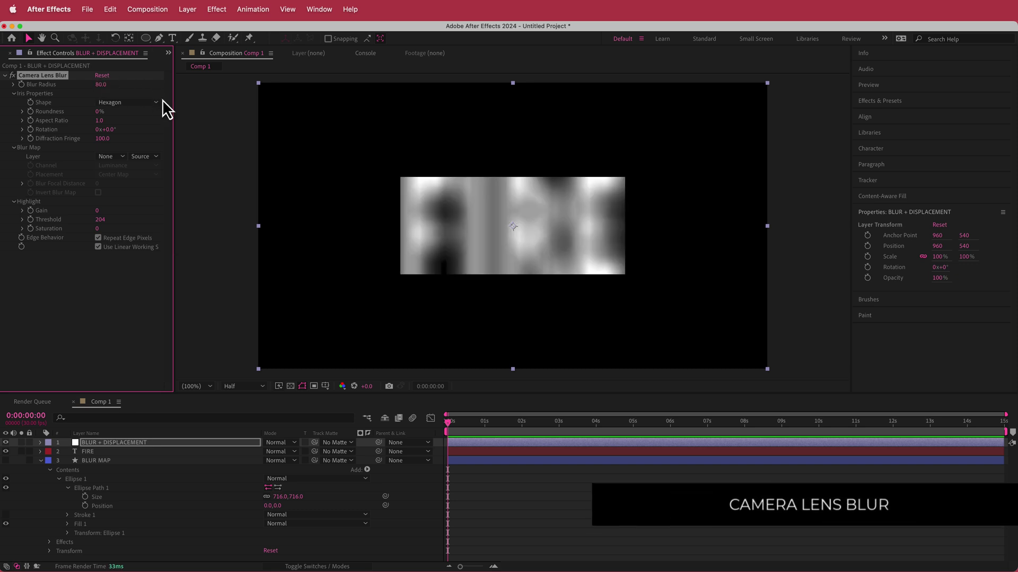
left_click(135, 104)
left_click(136, 172)
left_click_drag(99, 111, 213, 112)
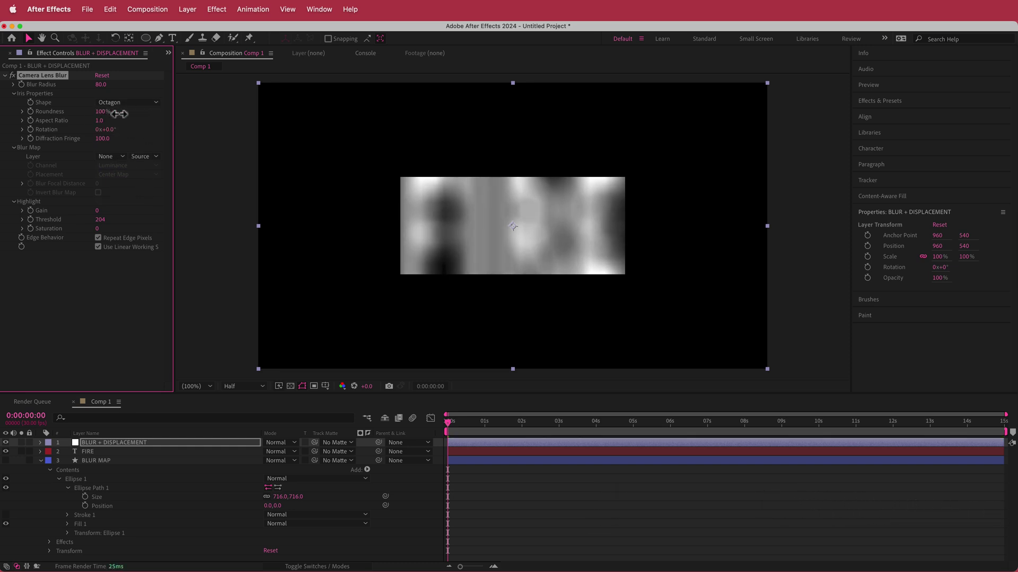
Use the BLUR MAP layer with Effects & Masks as the lens blur's map and turn off Repeat Edge Pixels
left_click(111, 158)
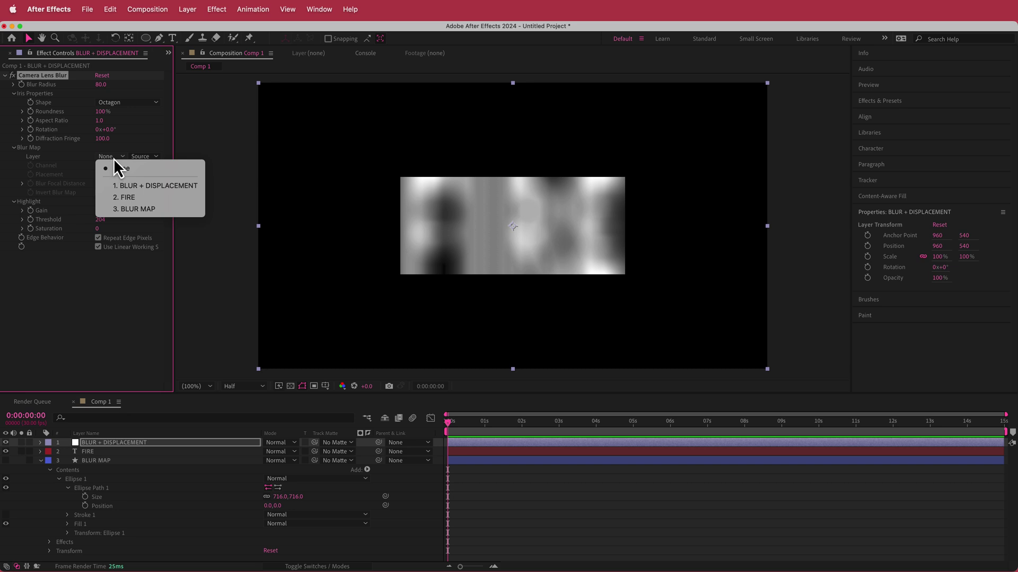
left_click(136, 209)
left_click(142, 157)
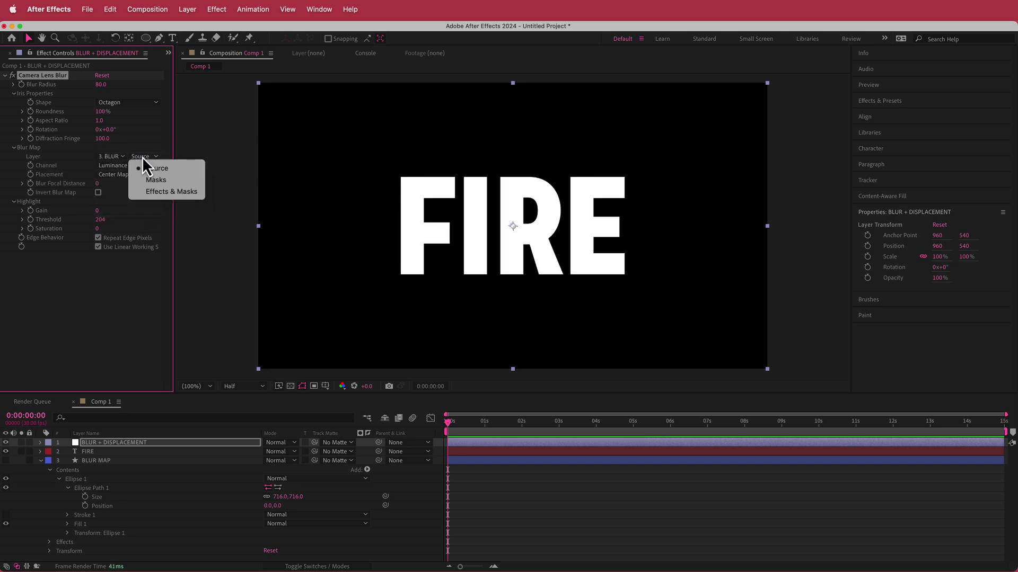
left_click(164, 192)
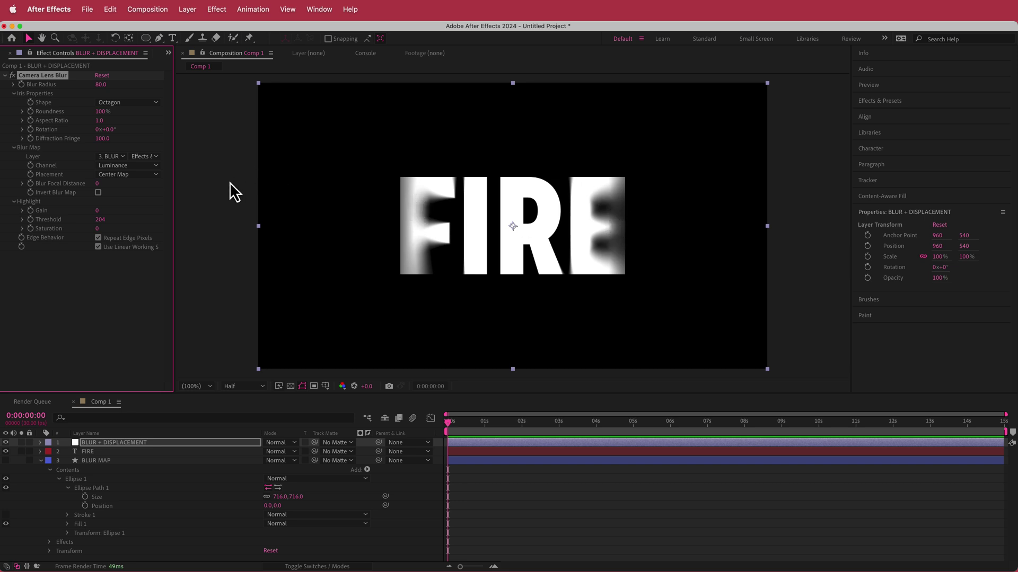
left_click(98, 238)
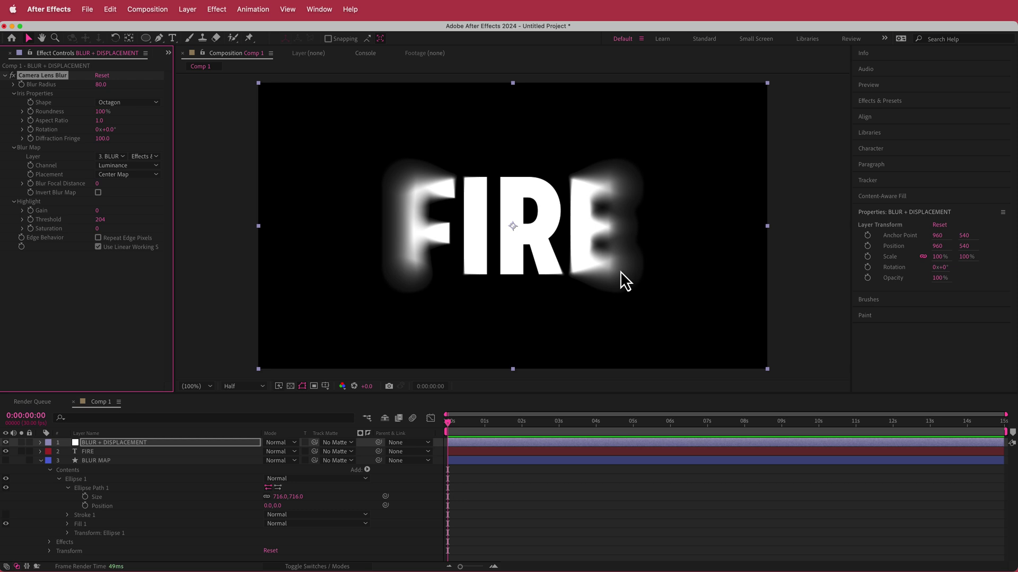
Try a lower Fast Box Blur radius of about 48 on the BLUR MAP layer and undo the change
left_click(111, 460)
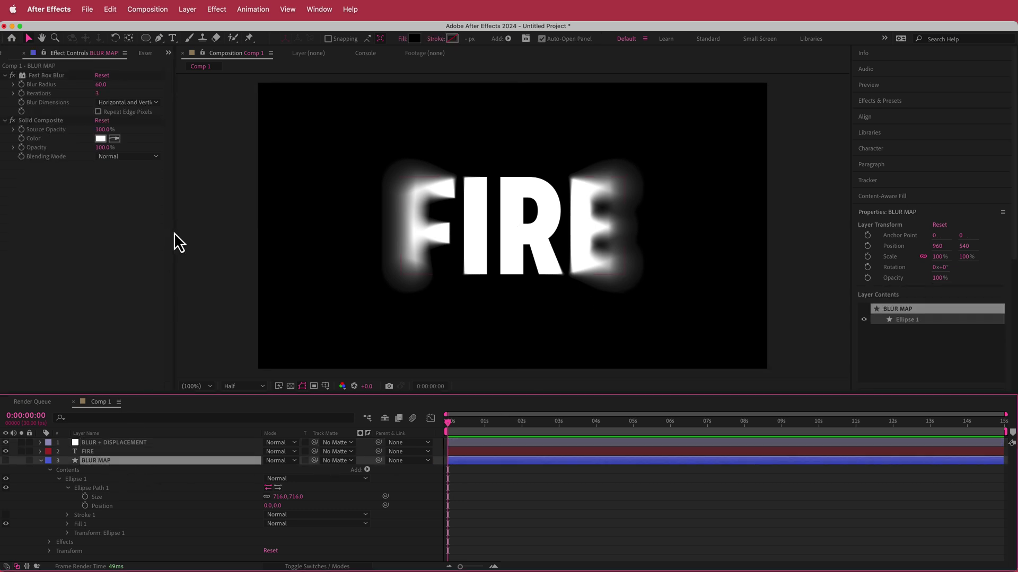
mouse_move(99, 85)
left_mouse_down()
mouse_move(74, 87)
mouse_move(133, 83)
mouse_move(94, 86)
left_mouse_up()
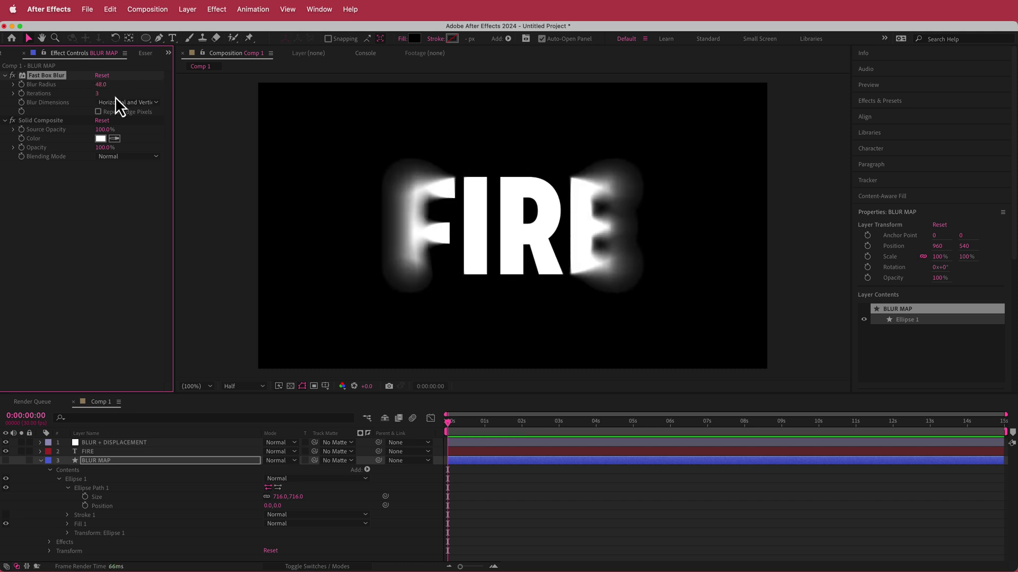
key("super+z")
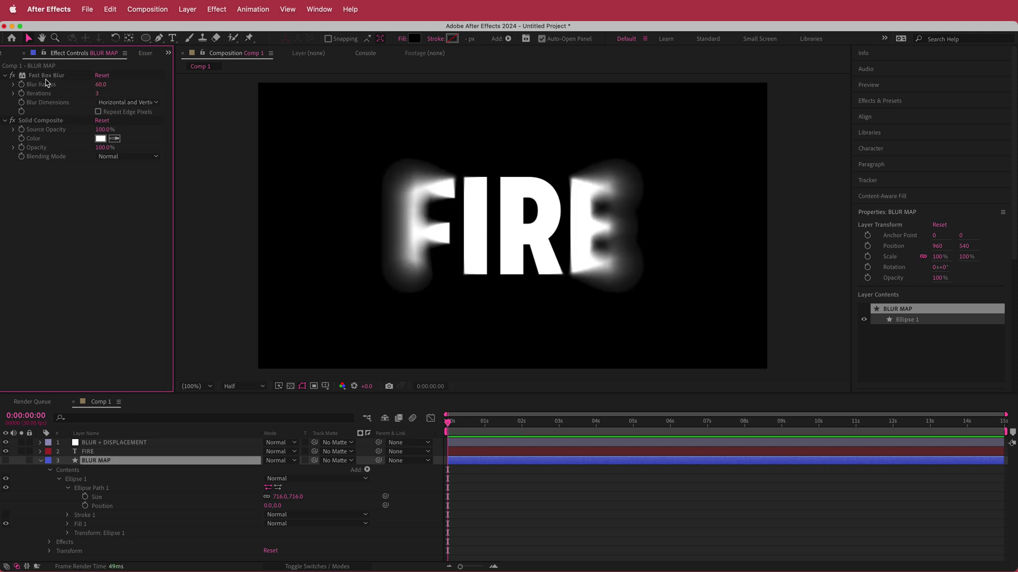
Create an adjustment layer above BLUR + DISPLACEMENT and name it COLOUR
left_click(110, 443)
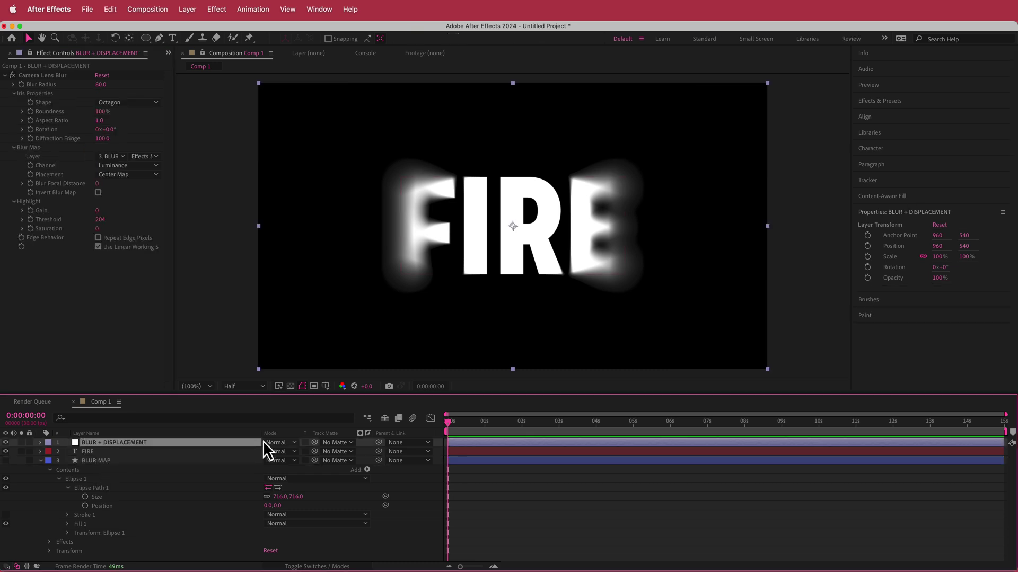
right_click(369, 443)
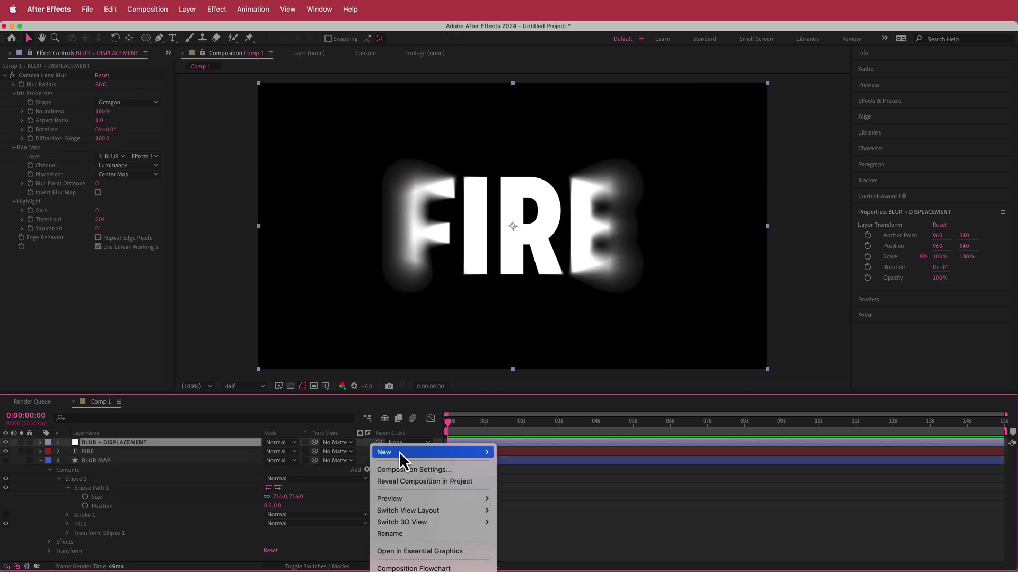
mouse_move(397, 453)
left_click(567, 539)
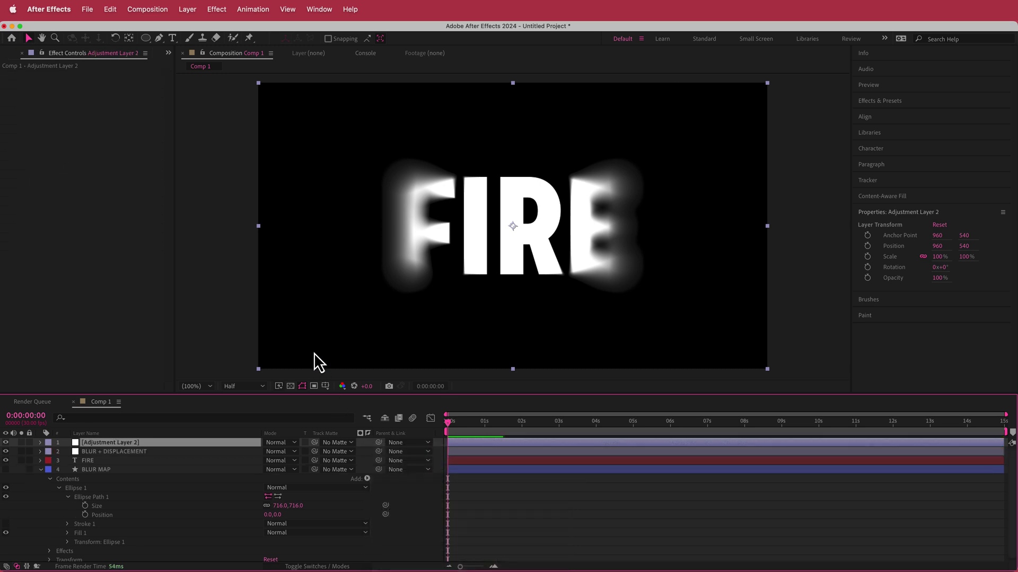
key("Return")
type("COLO")
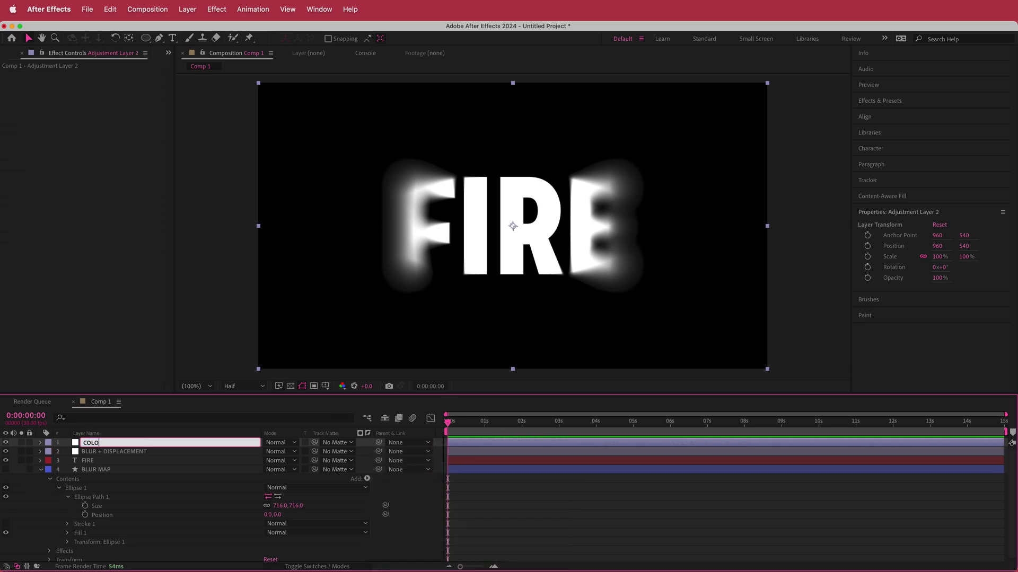
key("Return")
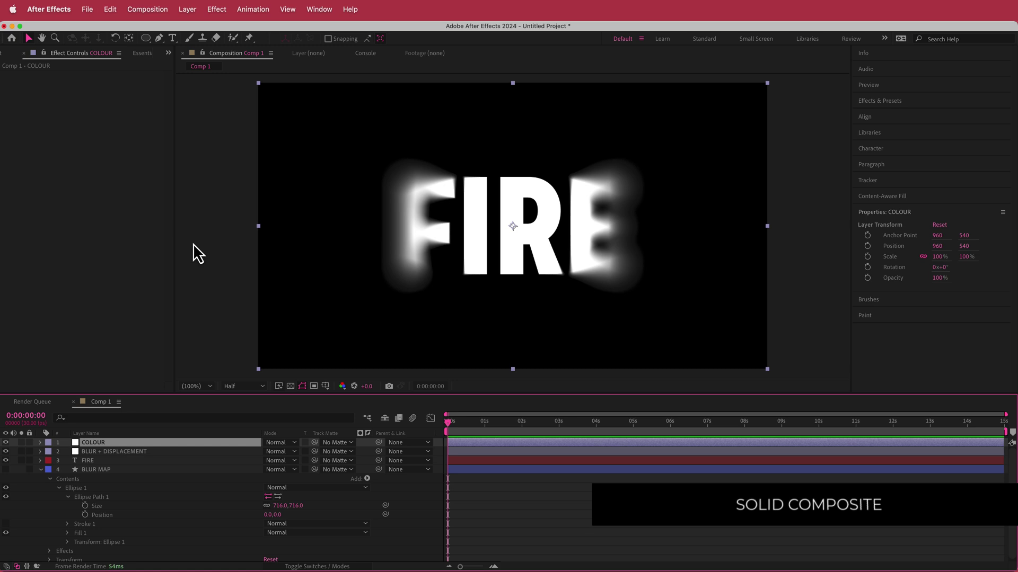
Apply Solid Composite to the COLOUR layer and set its color to black, 000000
key("ctrl+space")
type("soli")
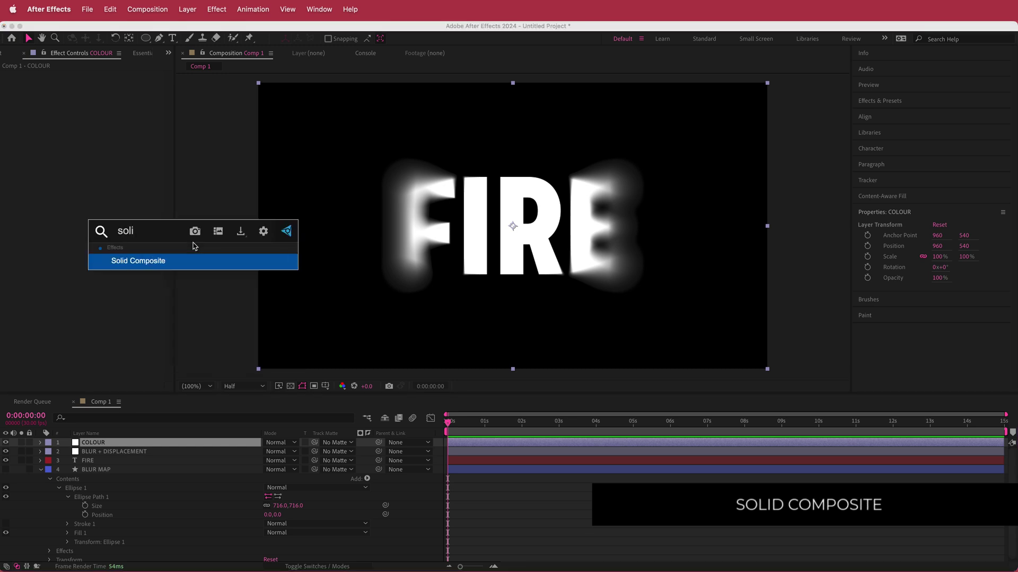
key("Return")
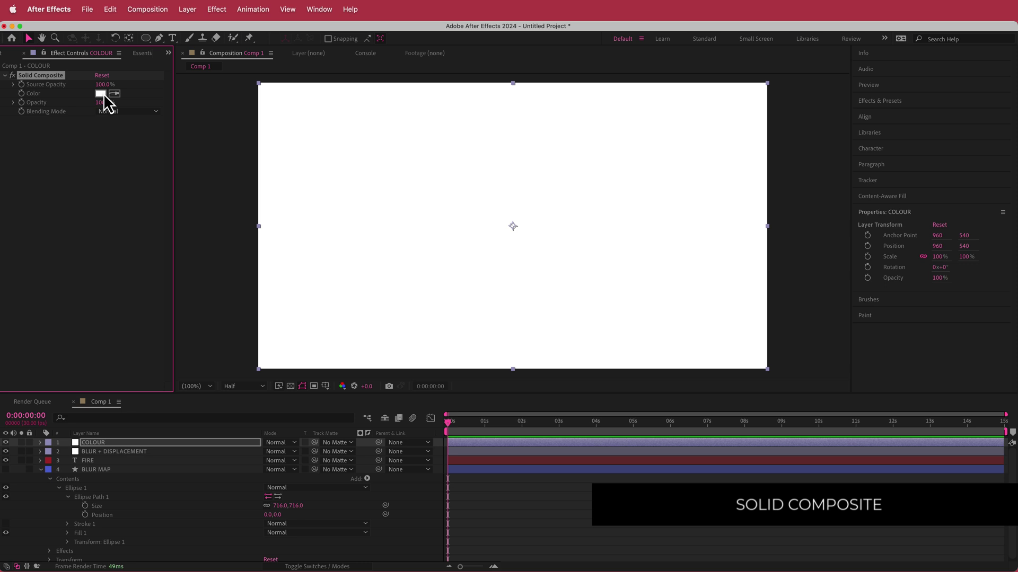
left_click(101, 93)
type("000000")
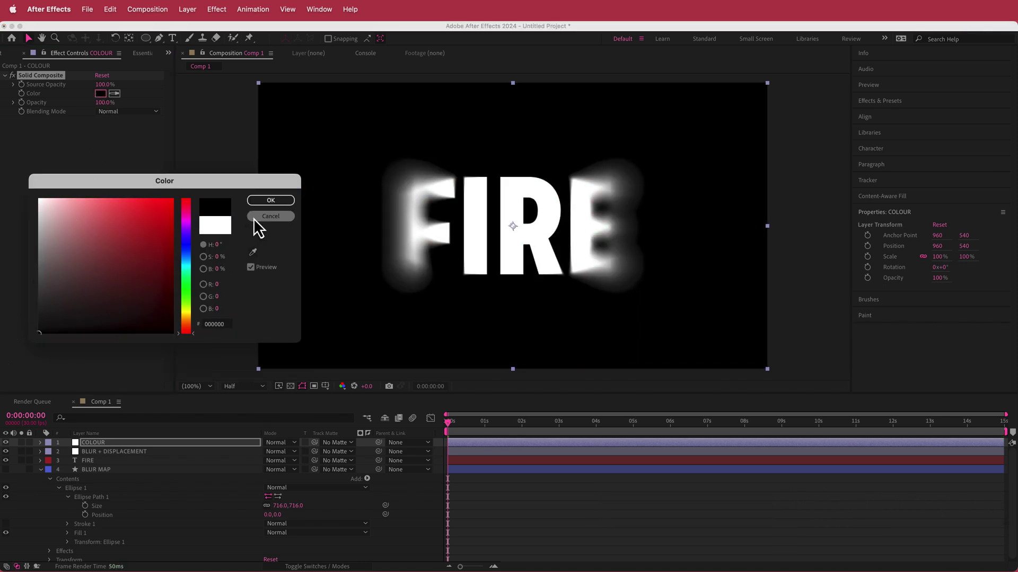
left_click(271, 201)
Apply Colorama to the COLOUR layer with the Fire preset palette and compare the look with Solid Composite off and on
key("ctrl+space")
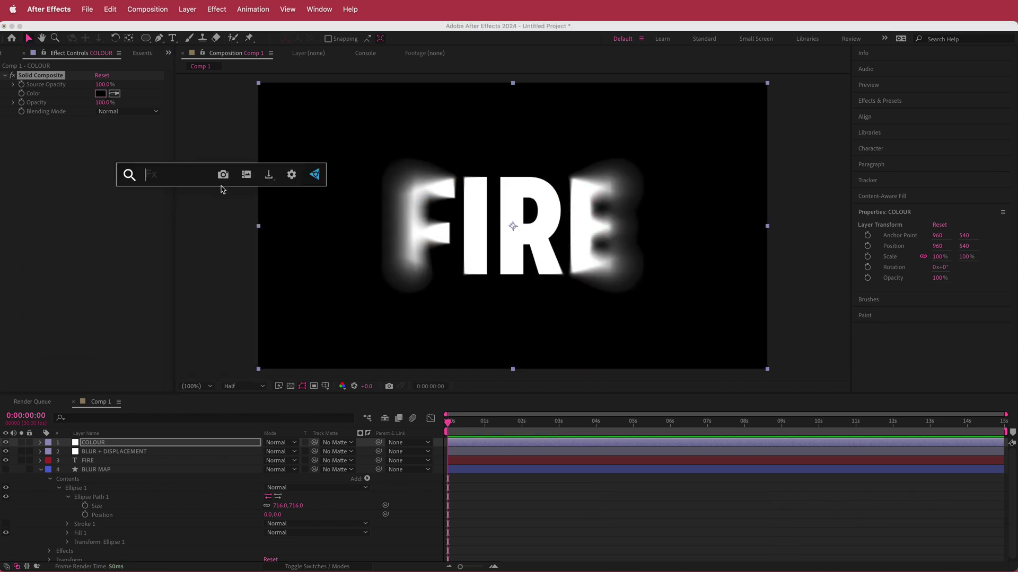
type("col")
key("Down")
key("Down")
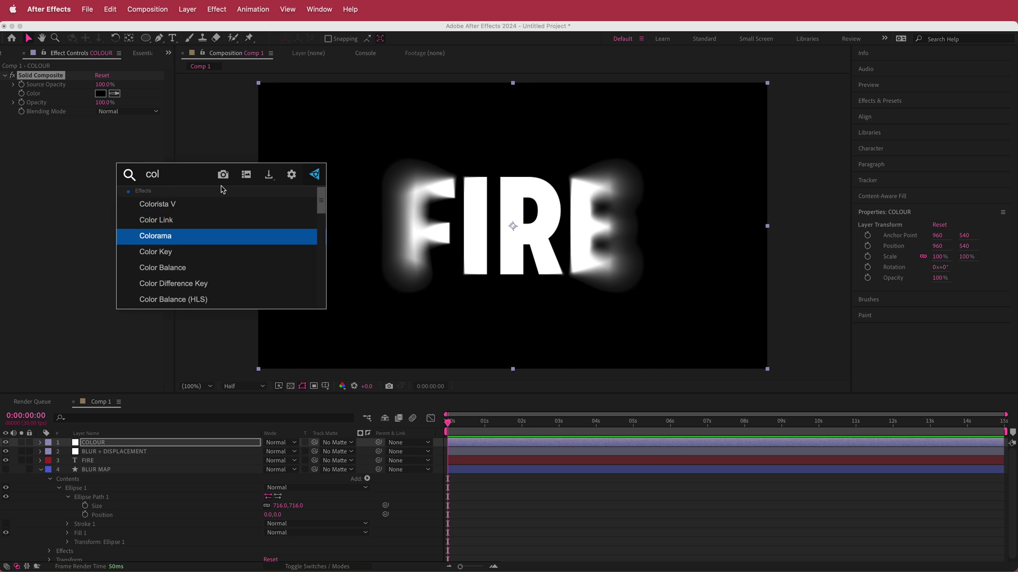
key("Return")
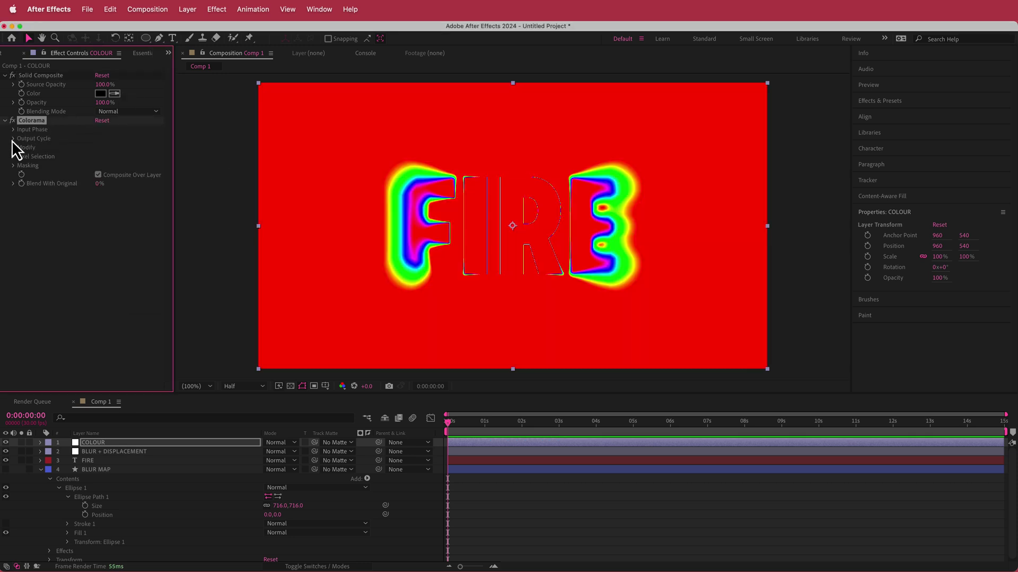
left_click(13, 139)
left_click(125, 148)
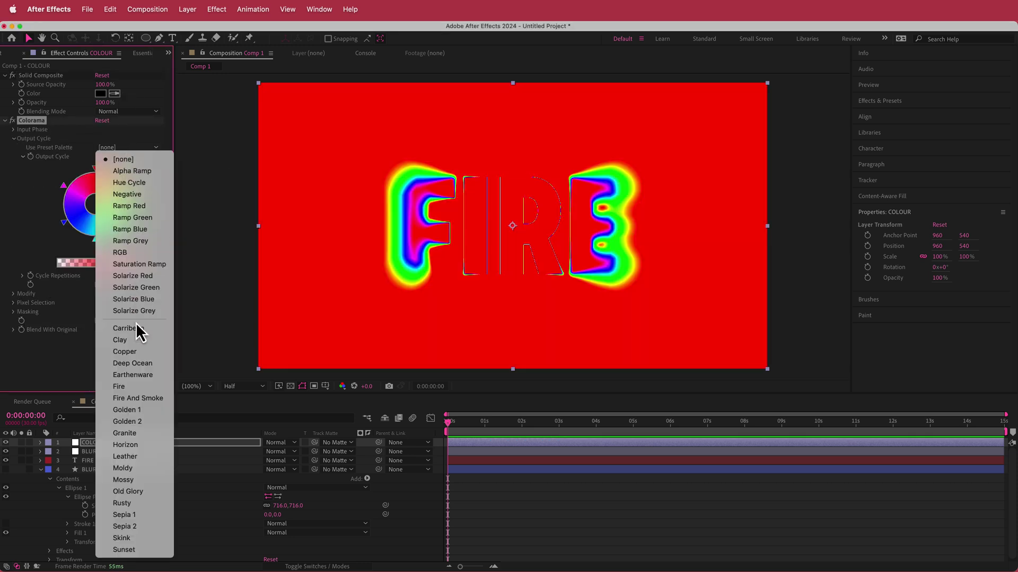
left_click(136, 387)
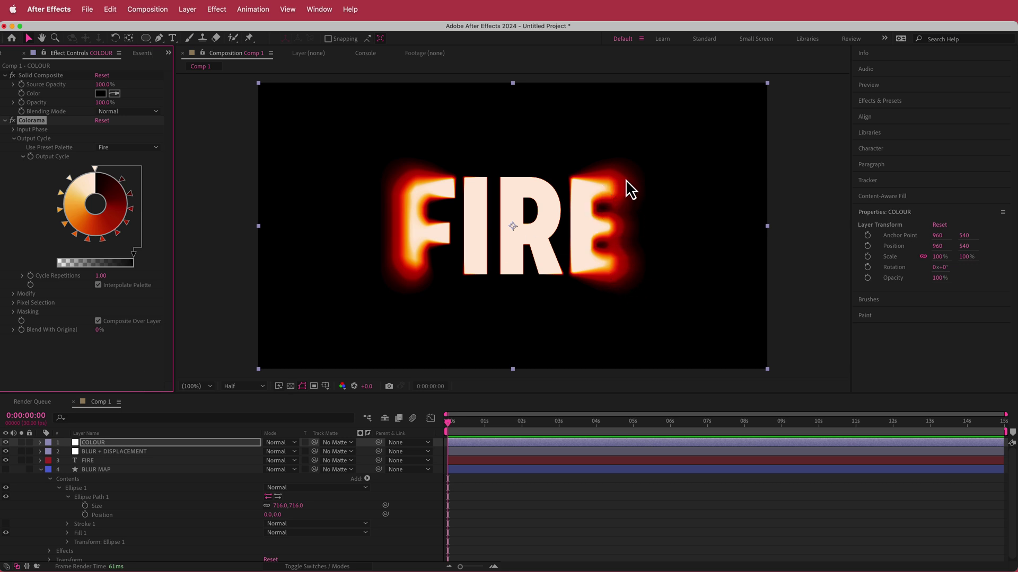
left_click(12, 76)
left_click(12, 76)
Add the Noise Alpha effect to the COLOUR layer and move it above Solid Composite in the effect order
key("ctrl+space")
type("noise")
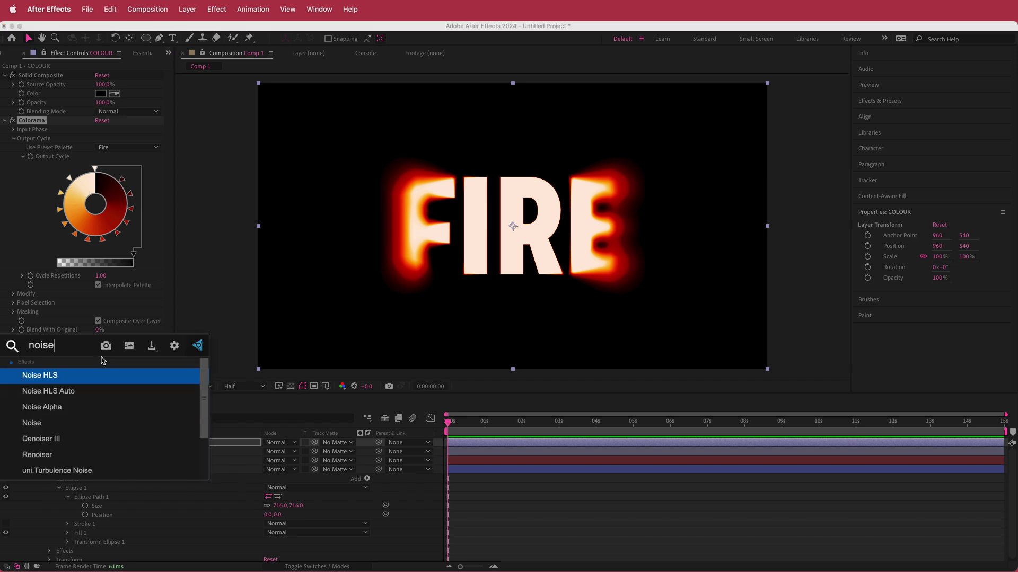
key("Down")
key("Down")
key("Return")
left_click_drag(43, 313, 55, 74)
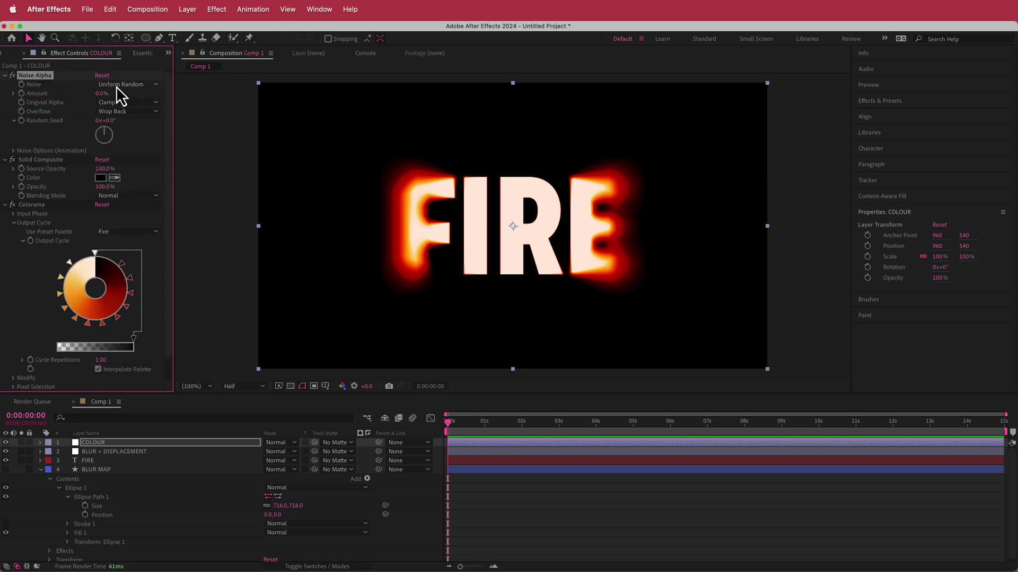
Set the Noise Alpha amount to 75%
left_click_drag(103, 98, 127, 94)
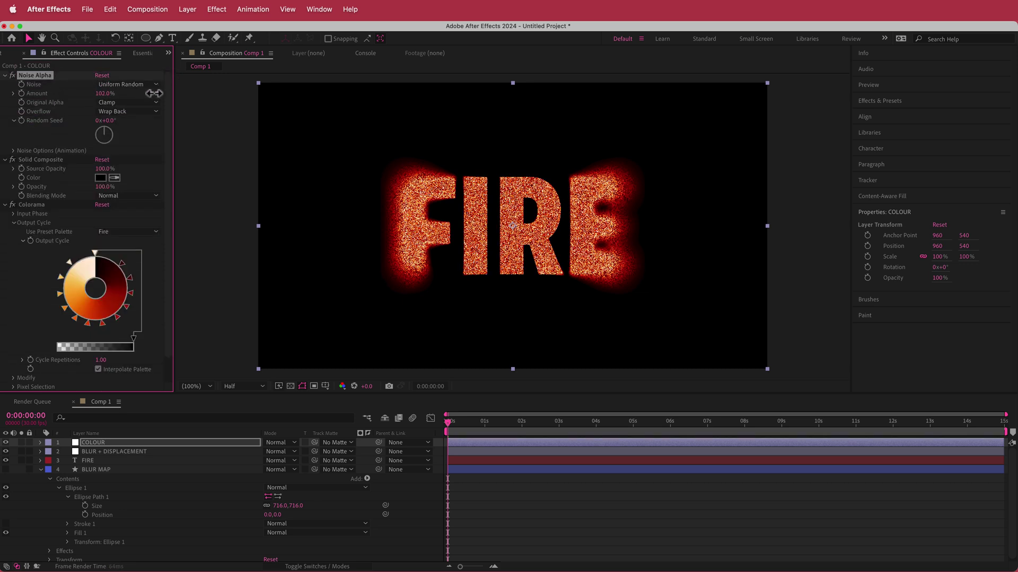
left_click(104, 93)
type("75")
key("Return")
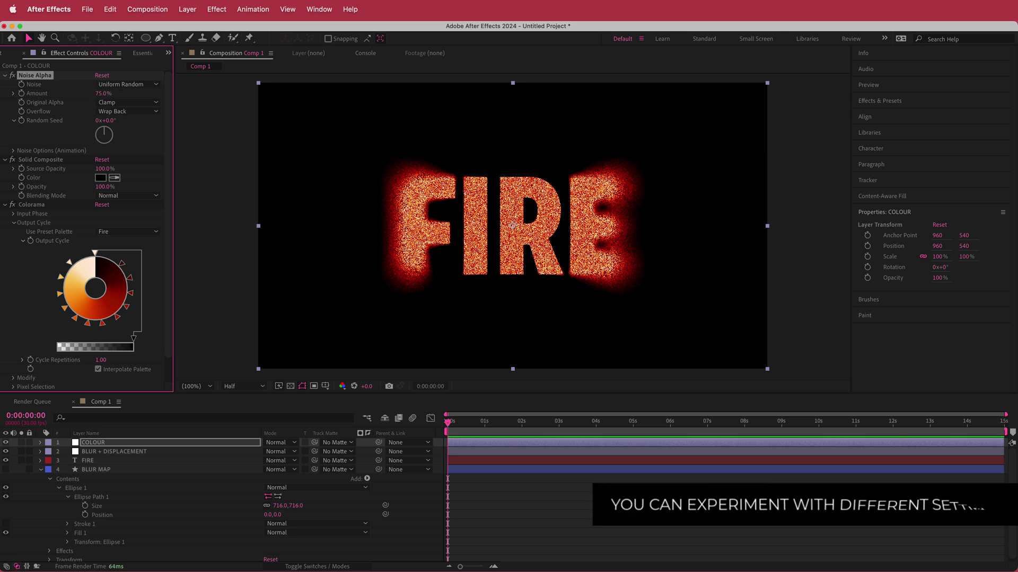
Set Noise Alpha's Original Alpha to Edges and its noise type to Squared Random
left_click(129, 112)
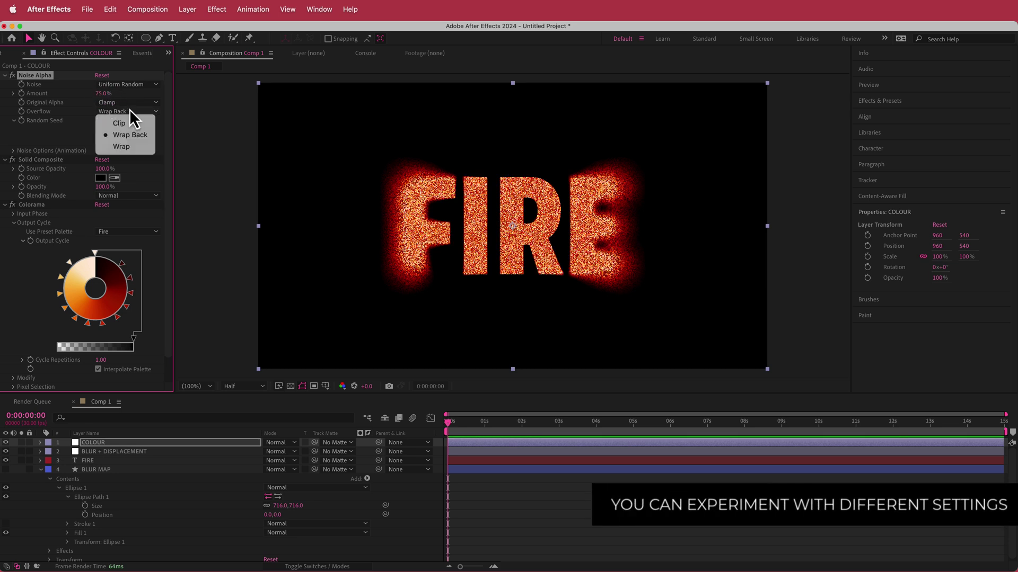
left_click(129, 111)
left_click(127, 103)
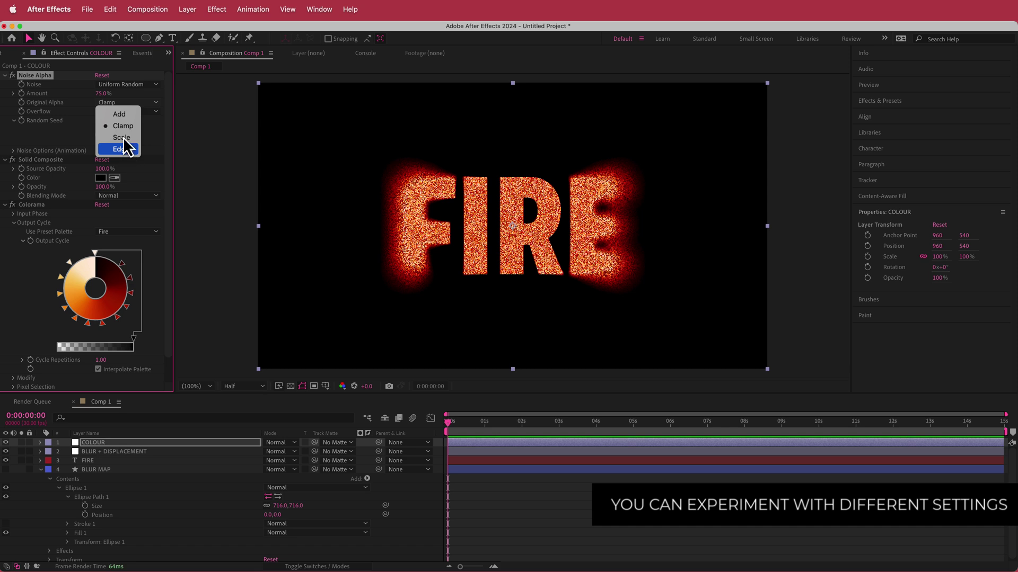
left_click(125, 149)
left_click(127, 84)
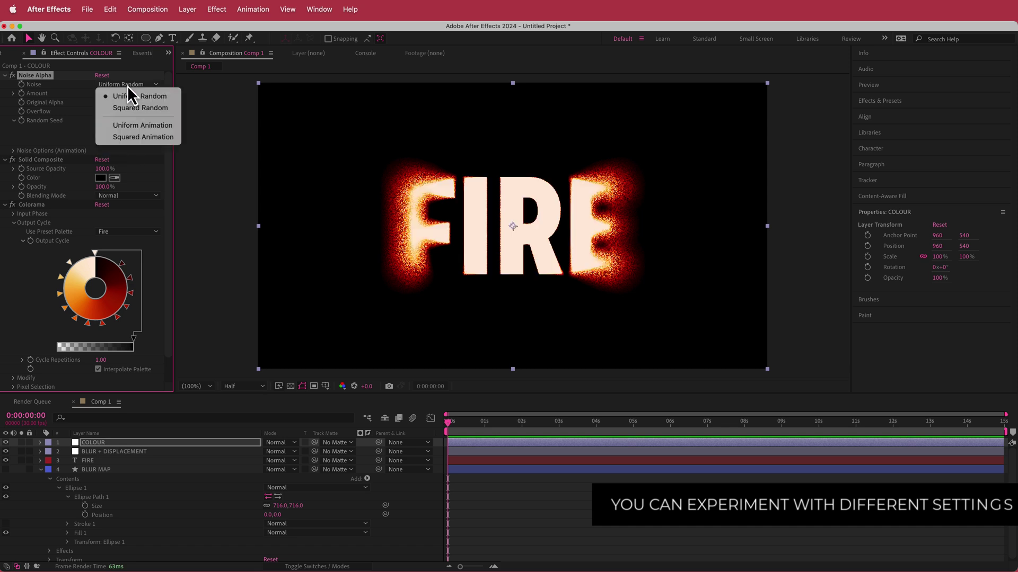
left_click(152, 110)
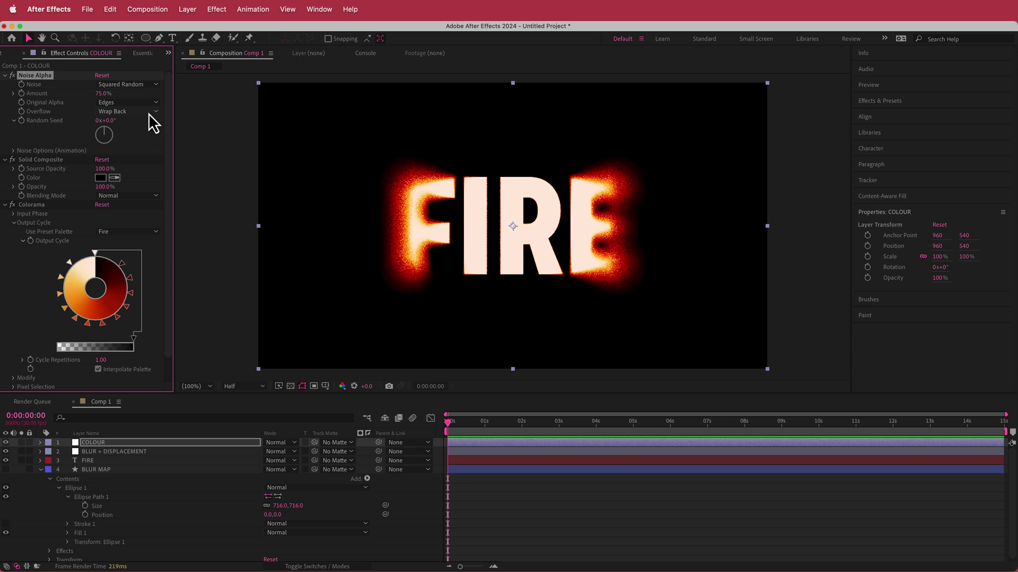
left_click(452, 422)
left_click_drag(465, 426, 347, 428)
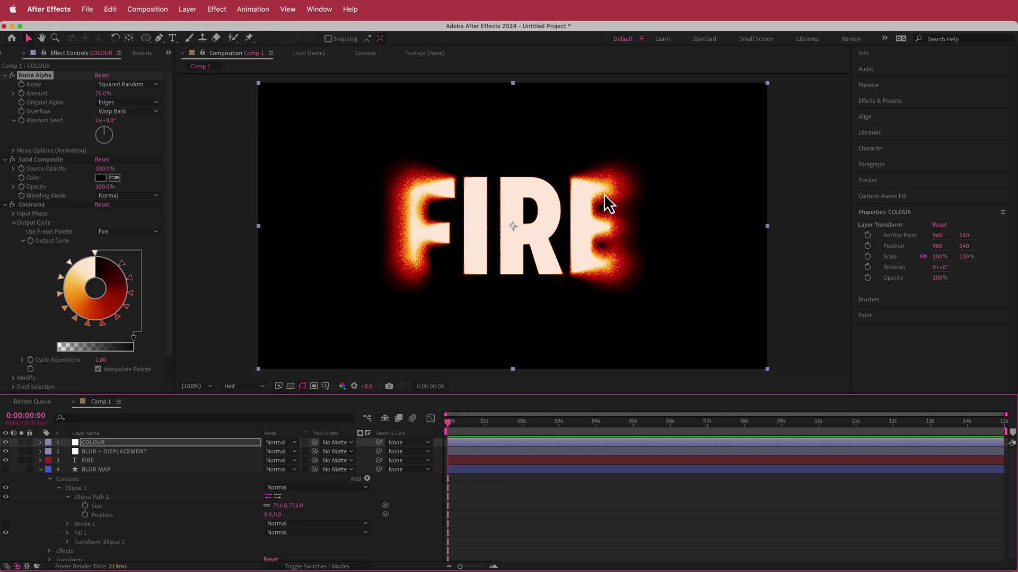
Enlarge the BLUR MAP layer's ellipse to a size of about 867 px
left_click(103, 472)
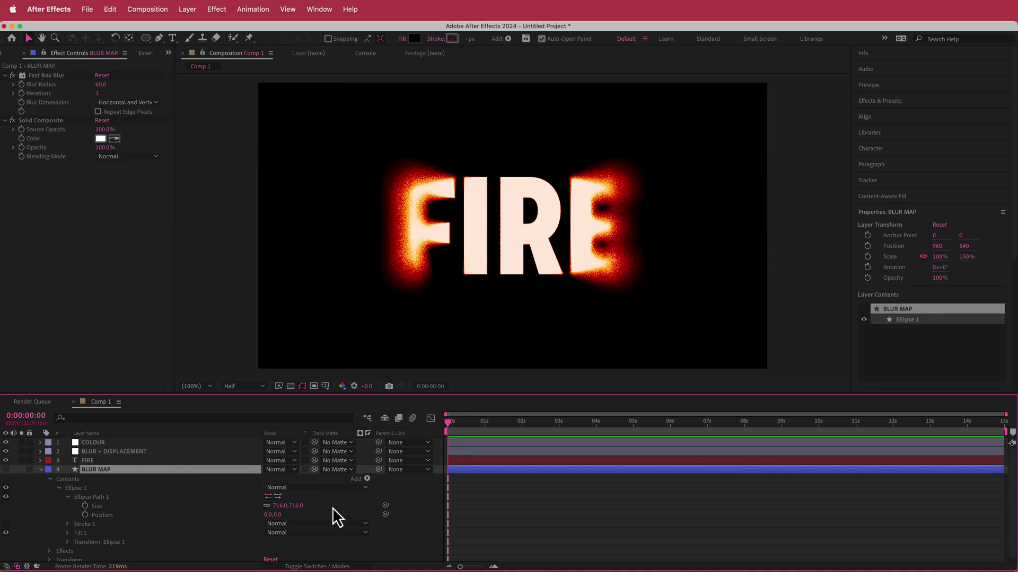
left_click_drag(295, 506, 374, 506)
left_click(572, 227)
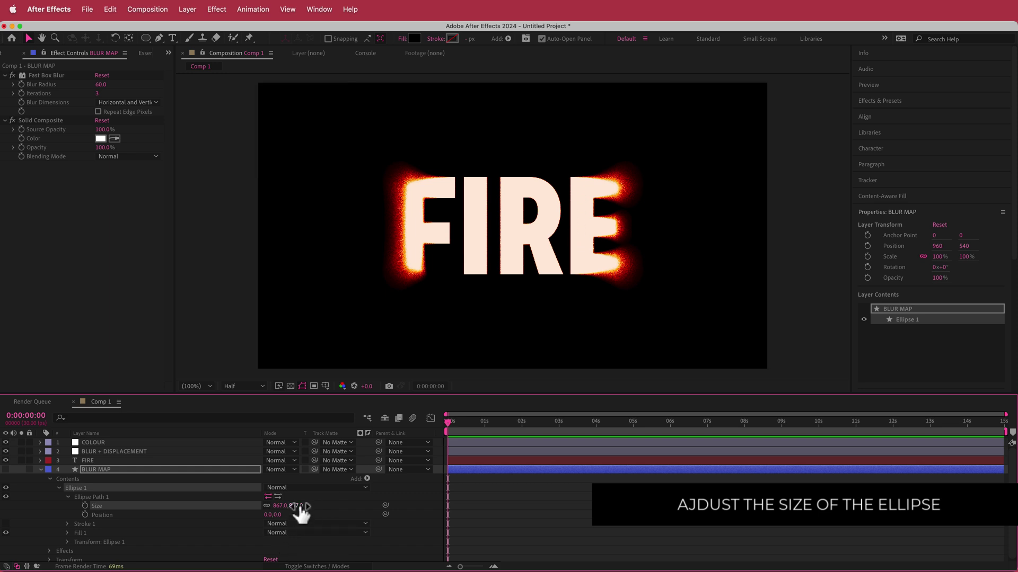
Show only the BLUR MAP layer's Scale property and try a smaller scale
key("s")
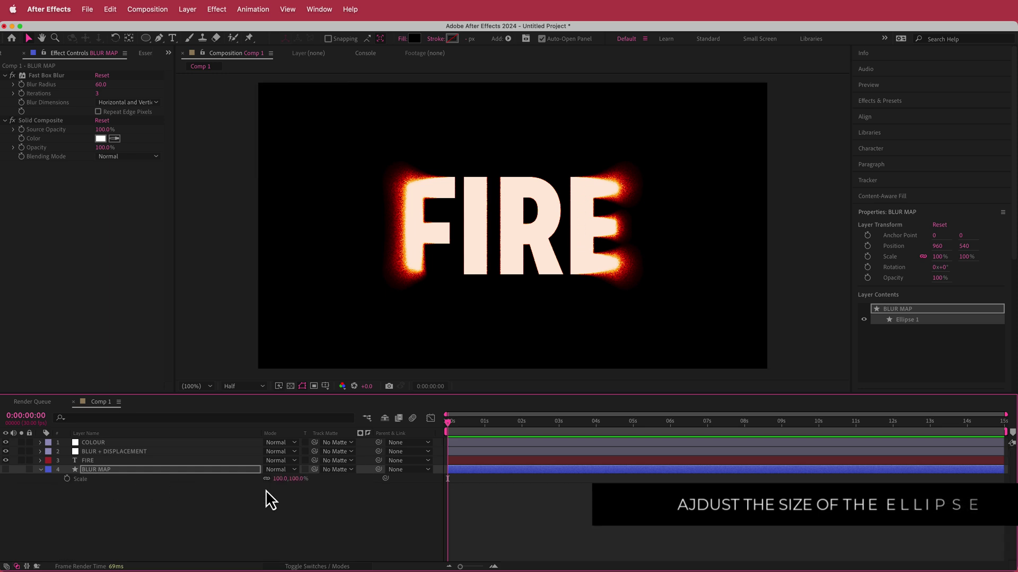
left_click_drag(281, 479, 268, 480)
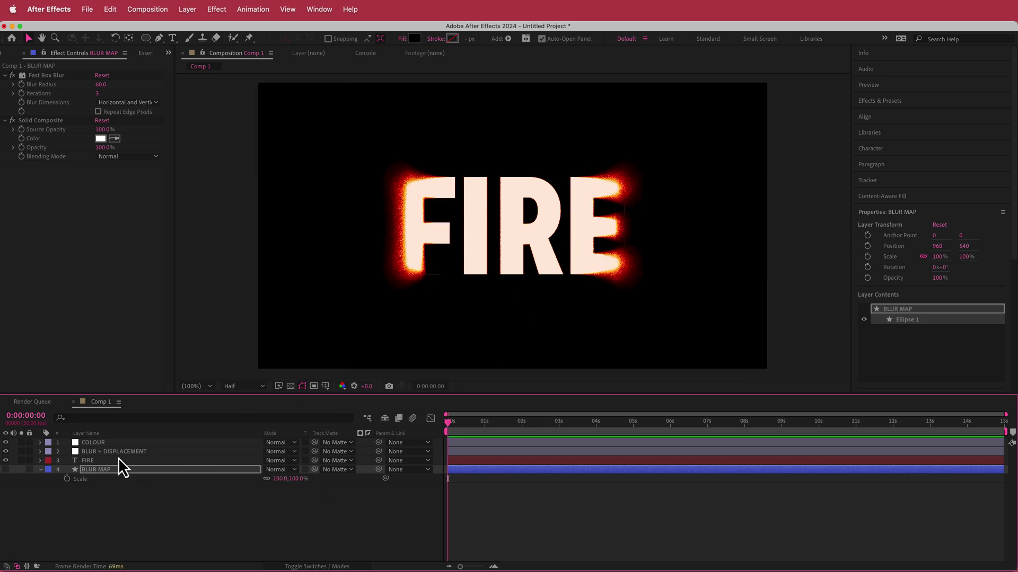
Create a comp-sized white solid named FRACTAL directly above the BLUR MAP layer
left_click_drag(450, 421, 369, 413)
right_click(364, 445)
mouse_move(391, 453)
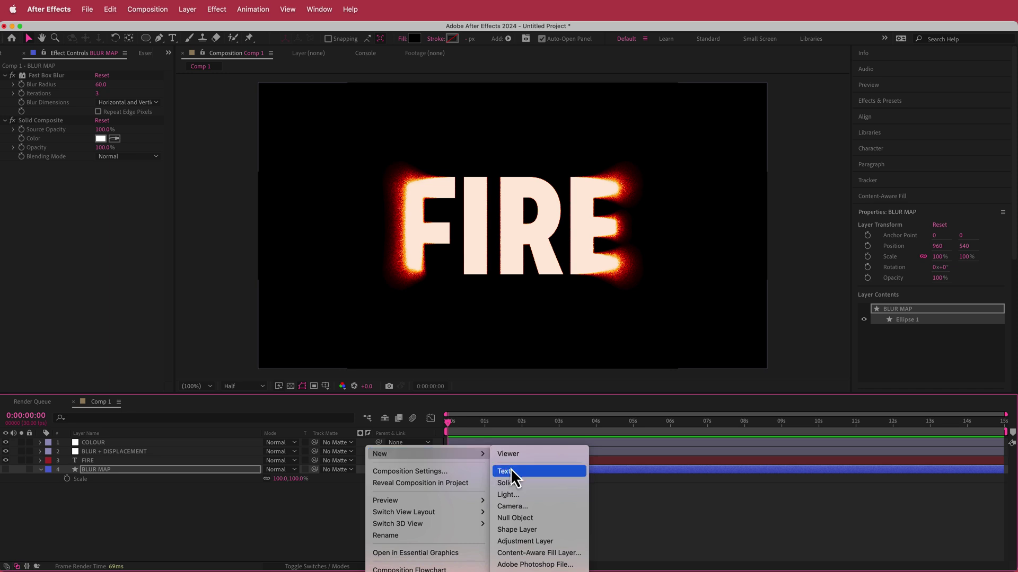
left_click(533, 482)
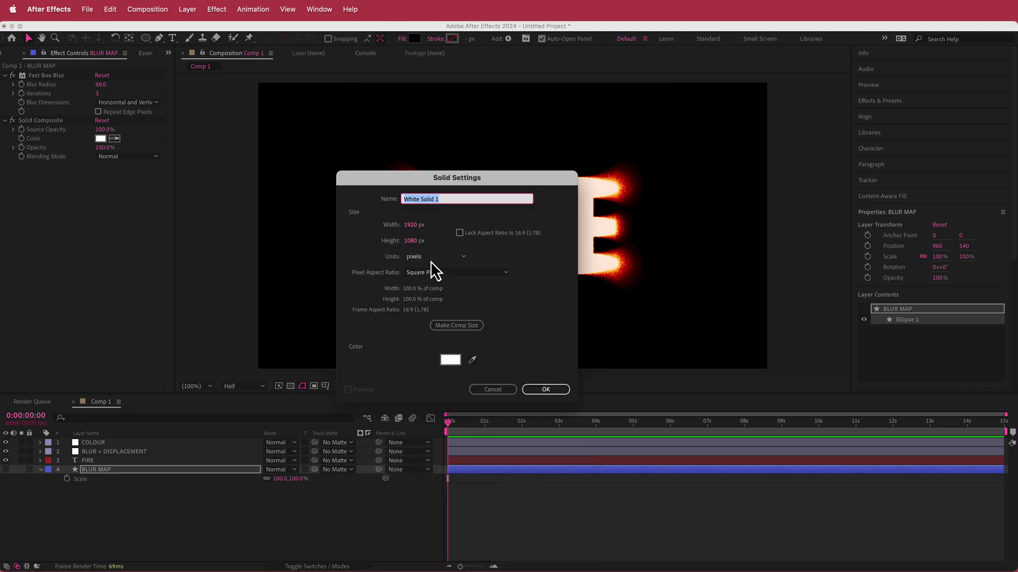
type("FRACTAL")
key("Return")
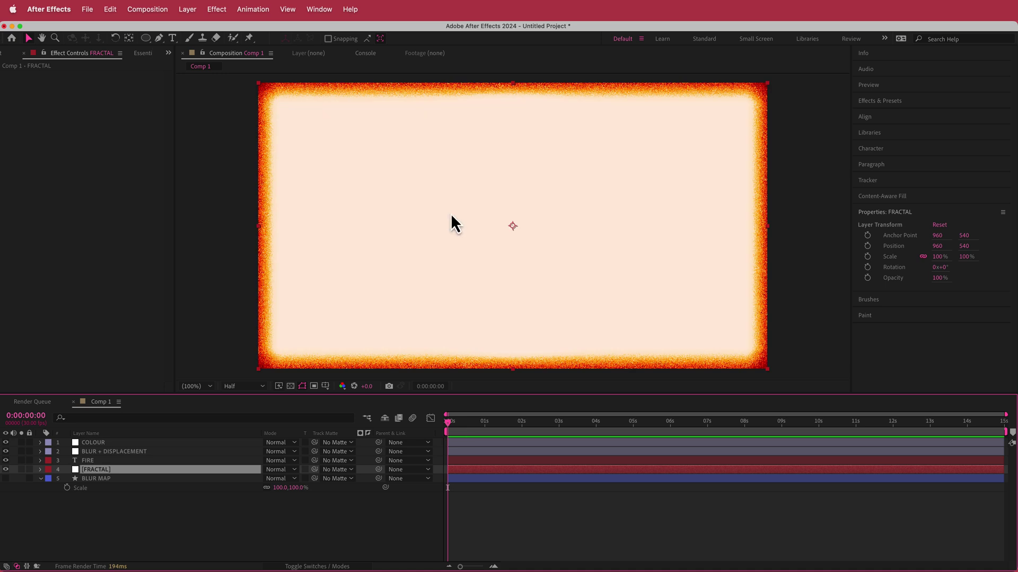
Apply Fractal Noise to the FRACTAL solid and set its fractal type to Dynamic
key("ctrl+space")
type("rac")
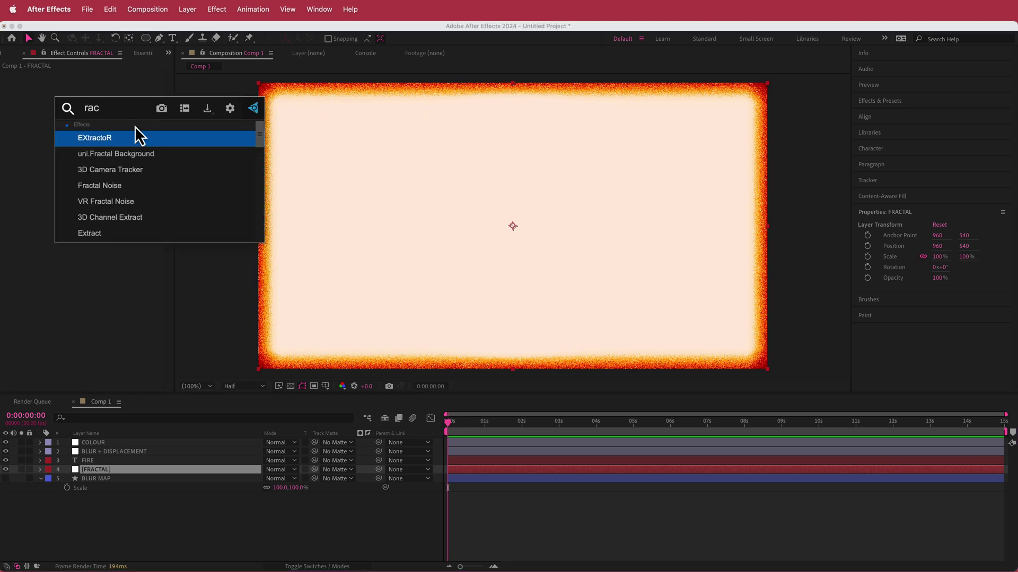
left_click(124, 185)
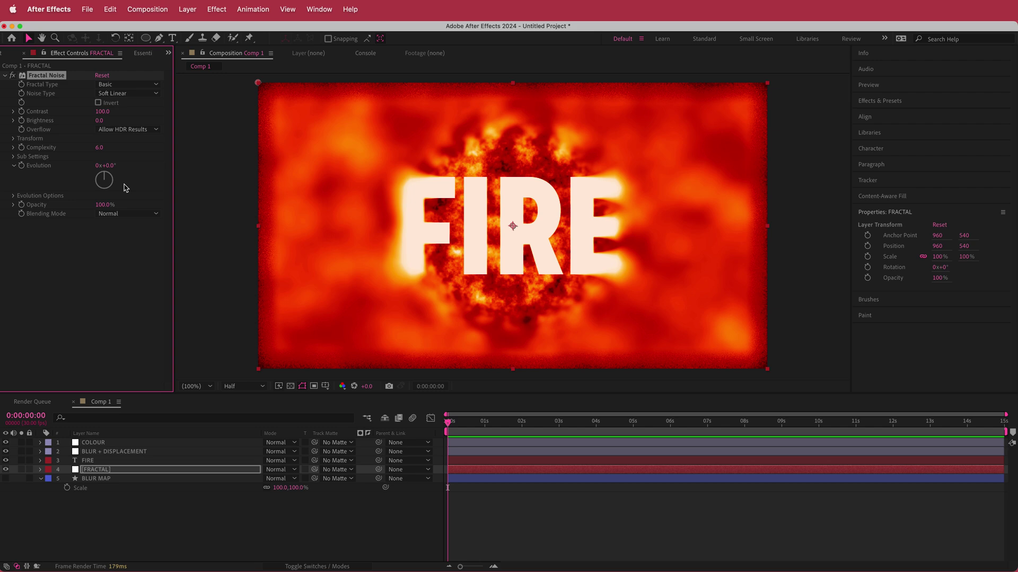
left_click(113, 85)
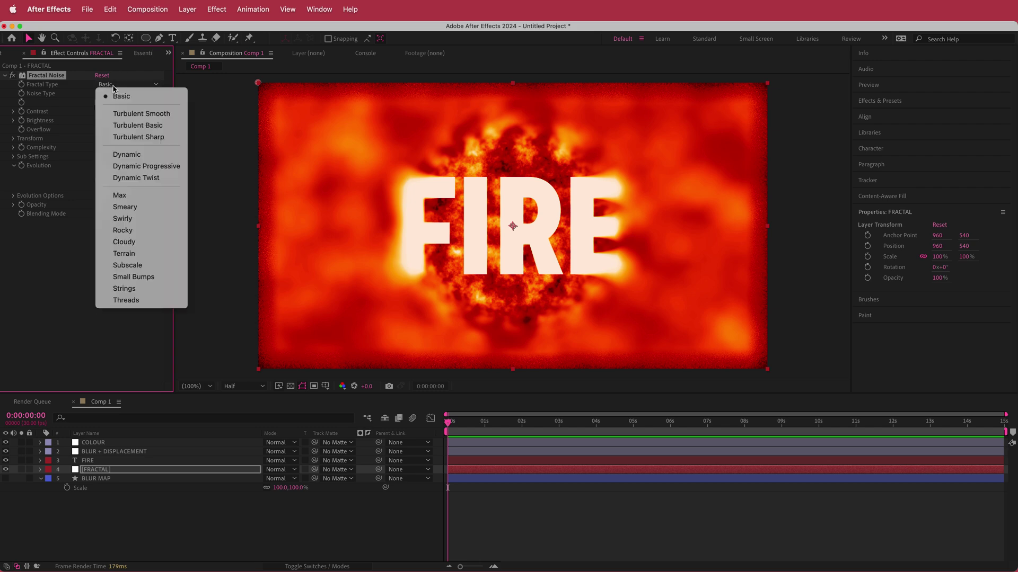
left_click(149, 154)
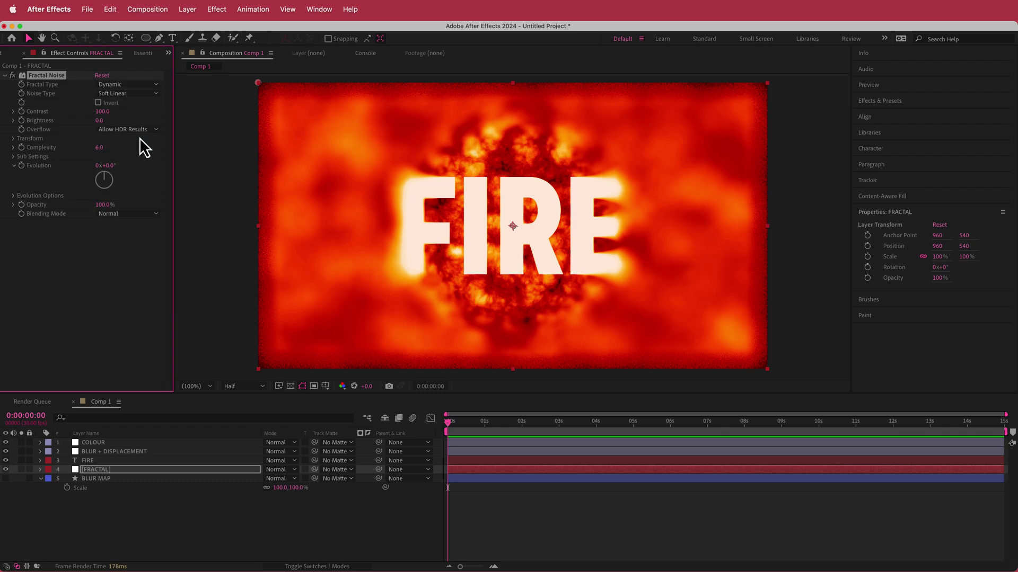
Set the Fractal Noise contrast to 250
left_click(104, 112)
type("250")
key("Return")
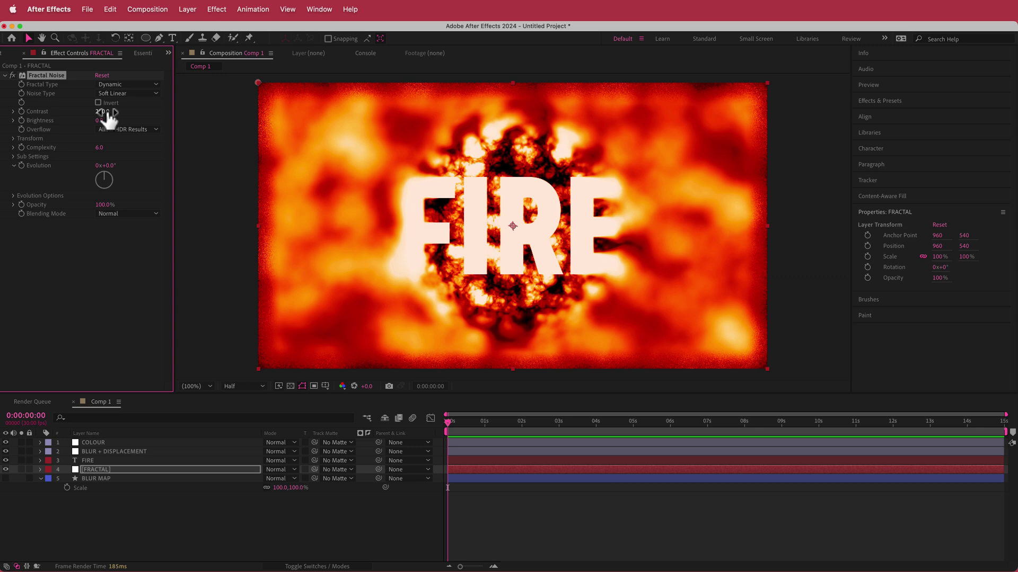
Try a Fractal Noise transform scale of 200, reduce it slightly and settle on 180
left_click(13, 139)
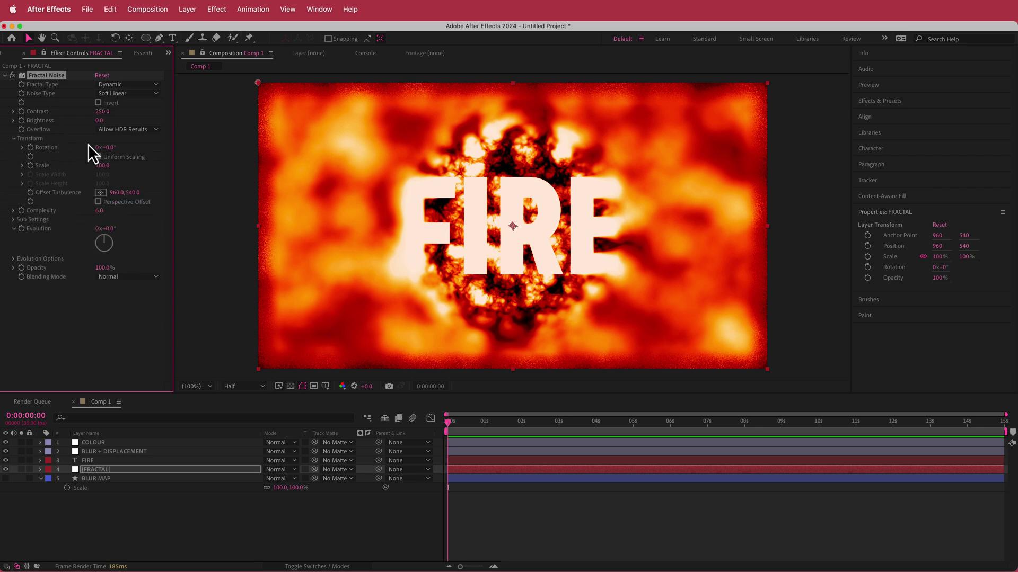
left_click(102, 165)
type("200")
key("Return")
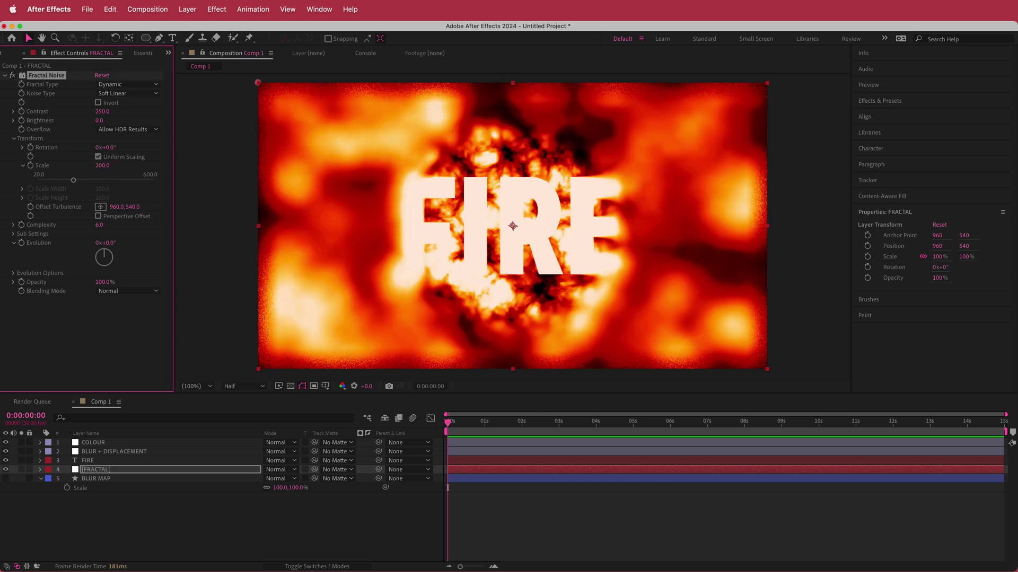
left_click_drag(74, 181, 69, 181)
left_click(102, 166)
type("180")
key("Return")
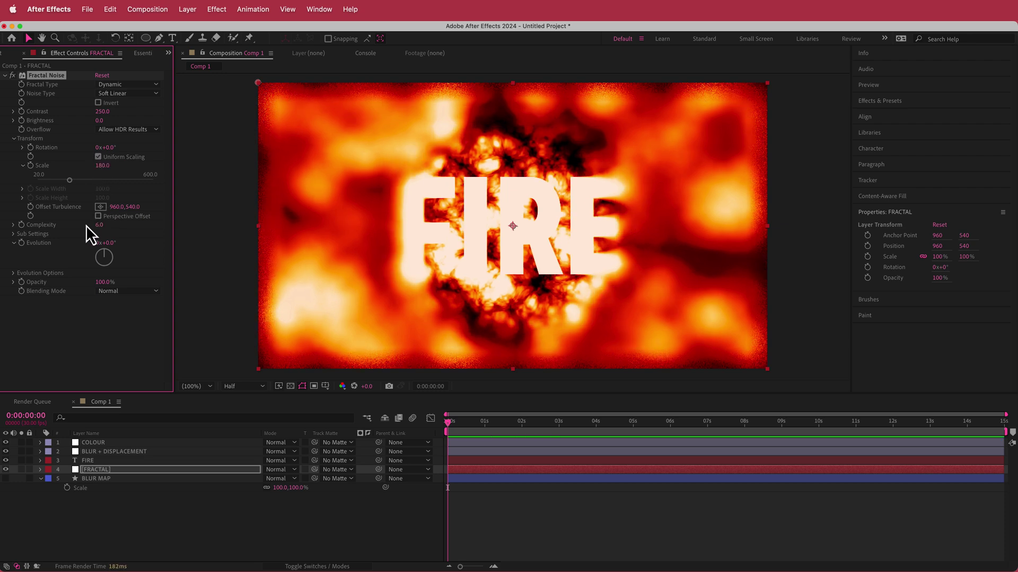
Animate the Fractal Noise evolution with the expression time*100 and preview the motion
left_click(22, 244, "alt")
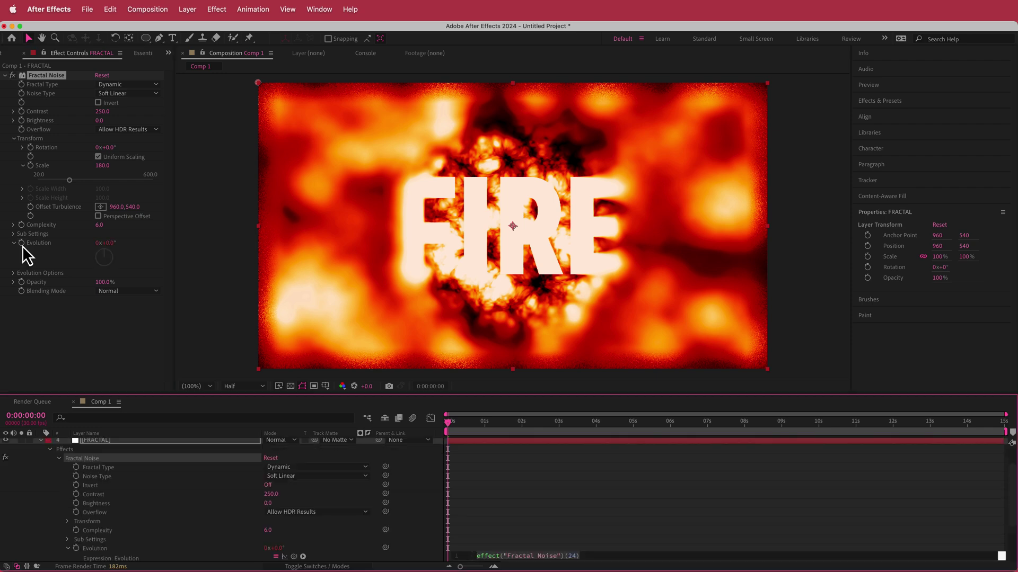
type("time*100")
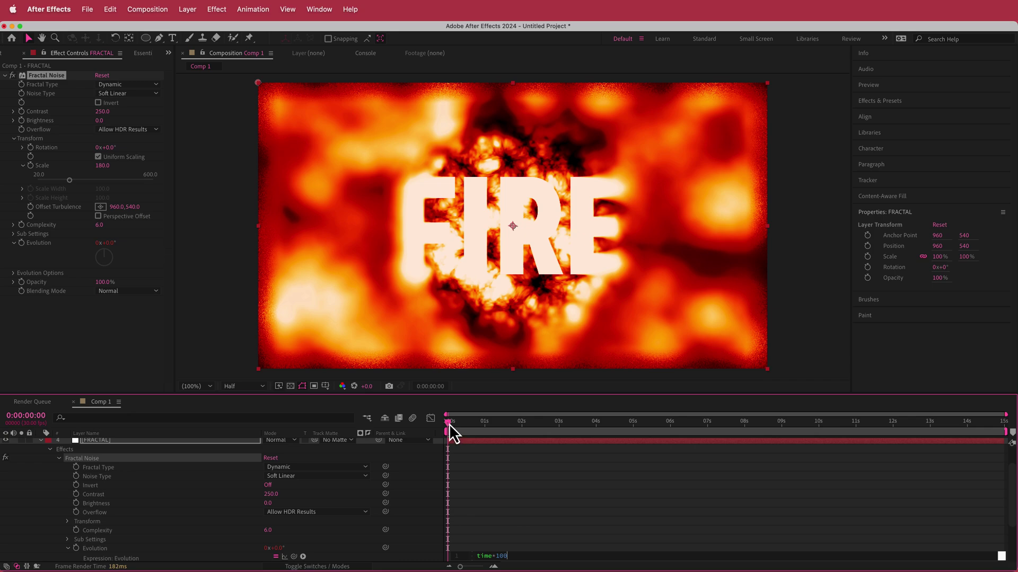
mouse_move(449, 423)
left_mouse_down()
mouse_move(965, 435)
mouse_move(460, 436)
mouse_move(459, 419)
left_mouse_up()
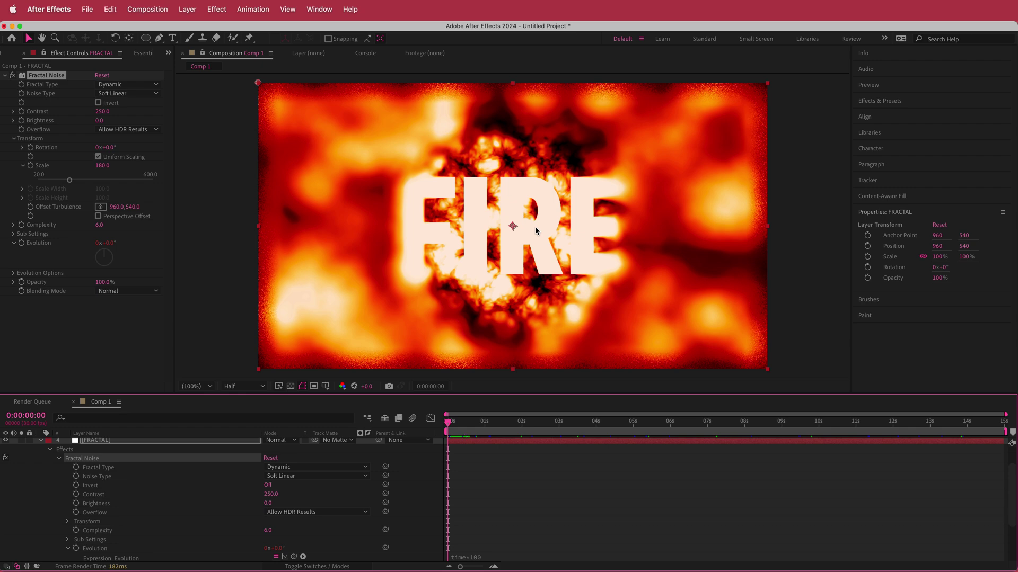
Add Fast Box Blur to the FRACTAL layer with a blur radius of 50 and Repeat Edge Pixels turned off
key("ctrl+space")
type("fast")
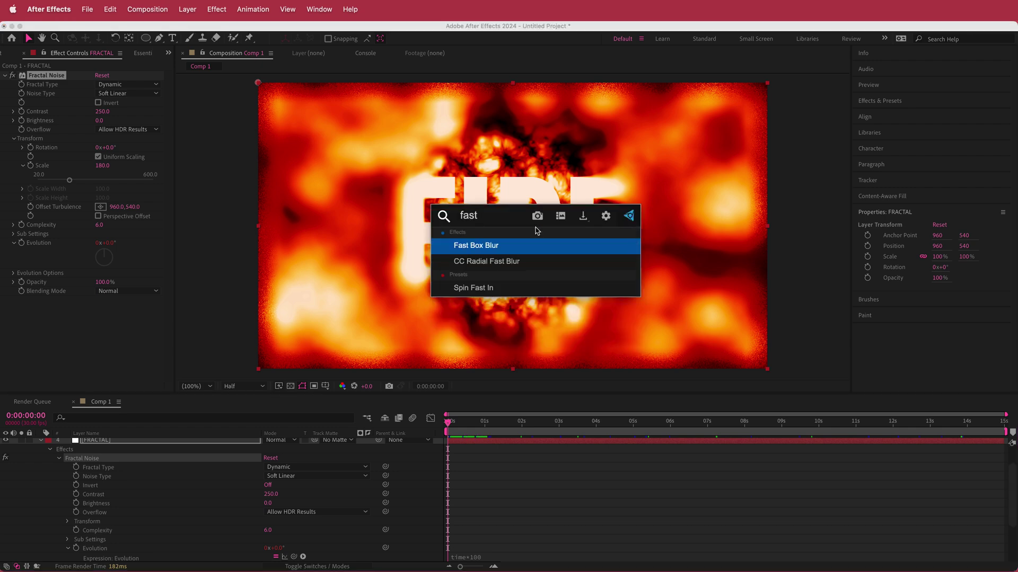
key("Return")
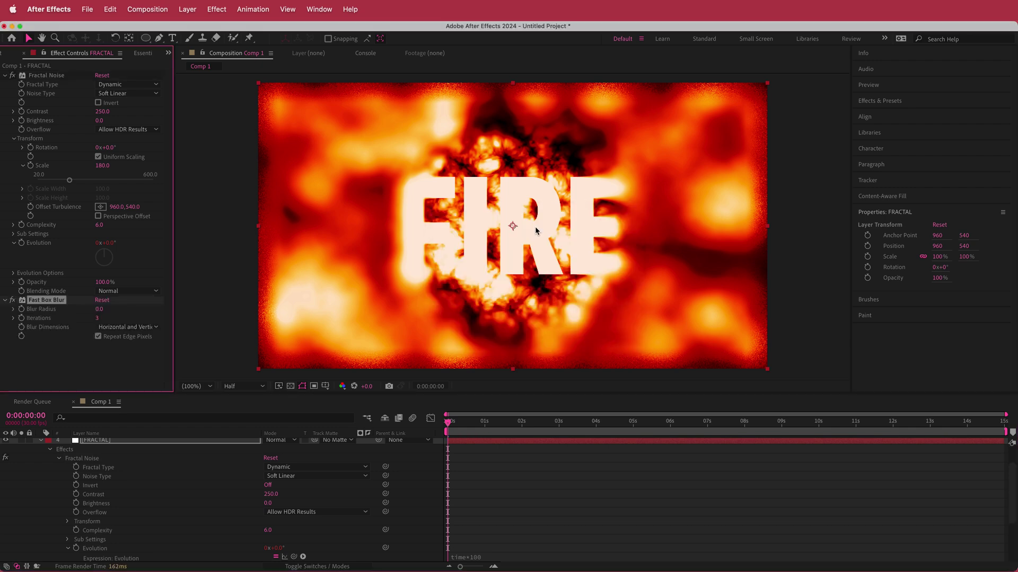
left_click(100, 309)
type("50")
key("Return")
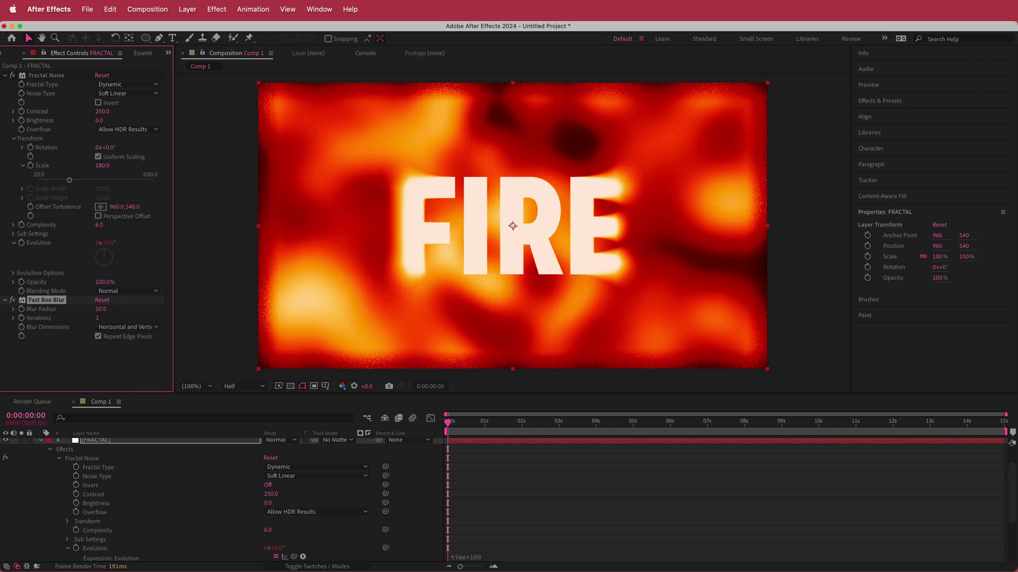
left_click(98, 337)
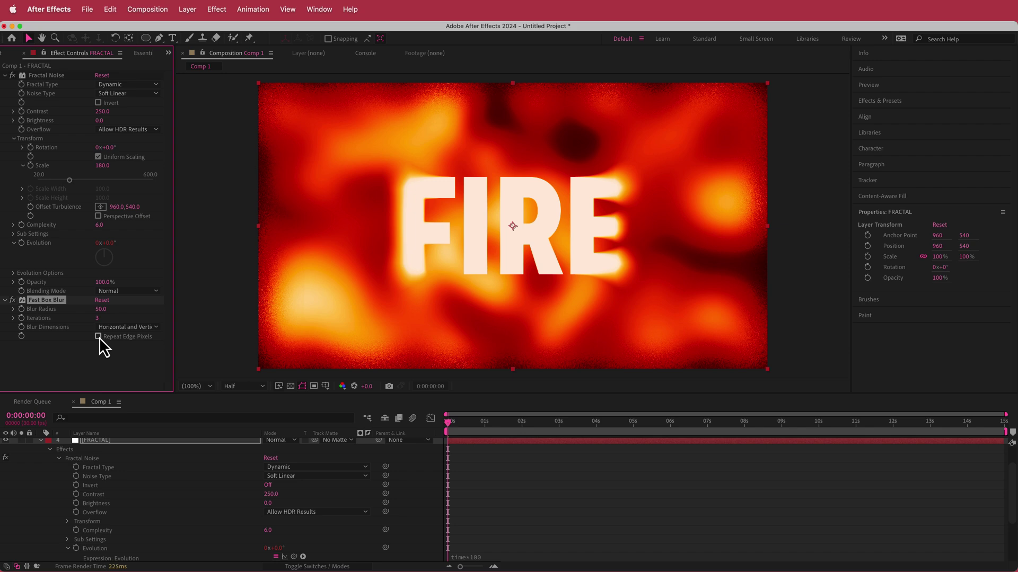
Add Calculations to the FRACTAL layer, using BLUR MAP with Effects & Masks as the second layer at 100% opacity
key("ctrl+space")
type("calu")
key("BackSpace")
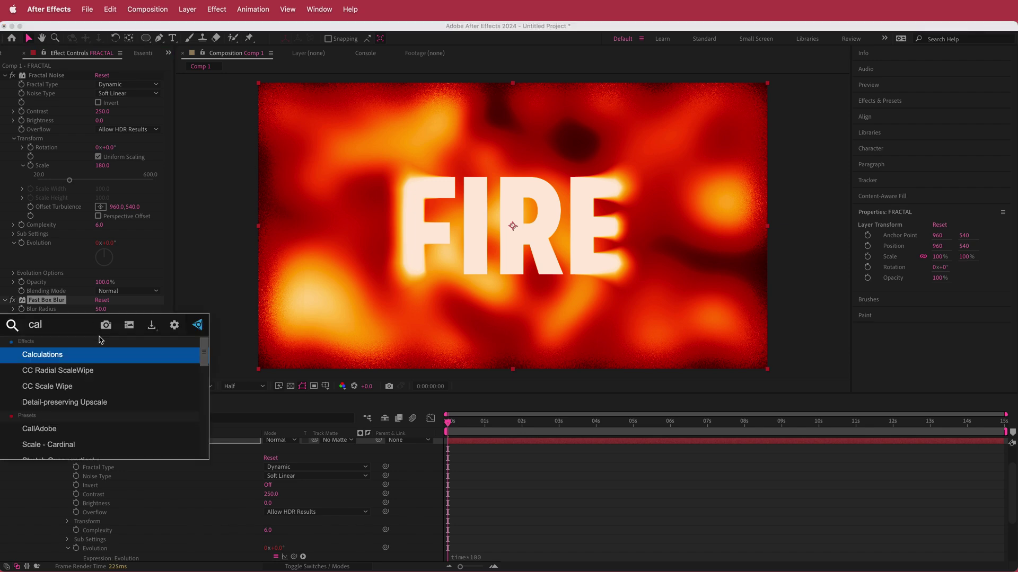
key("Return")
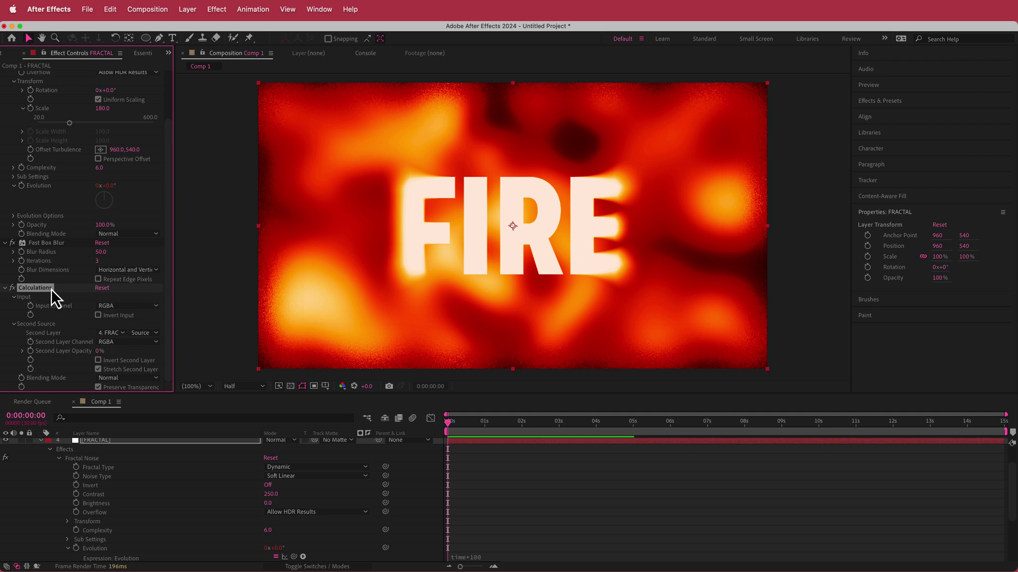
left_click(111, 333)
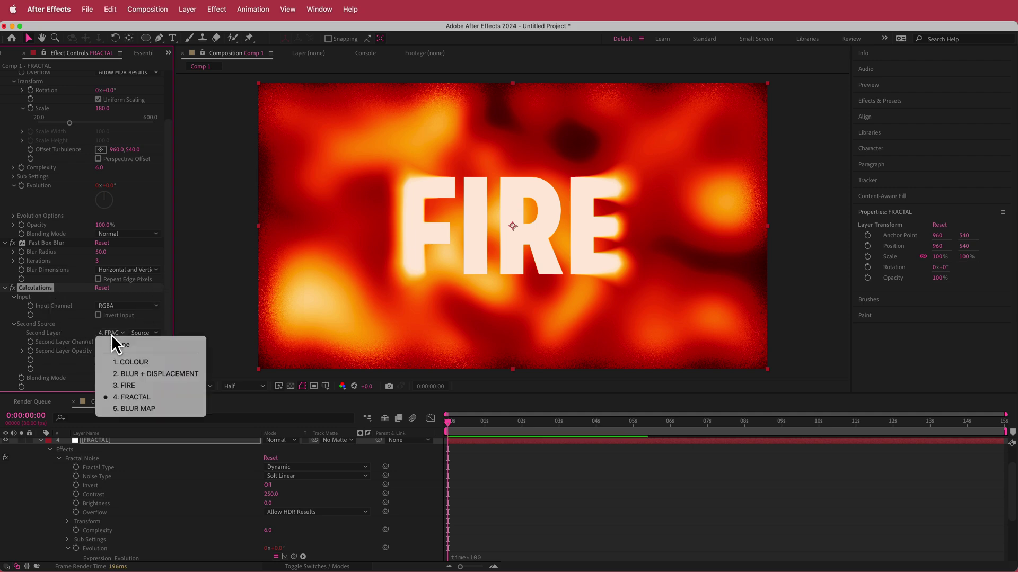
left_click(148, 410)
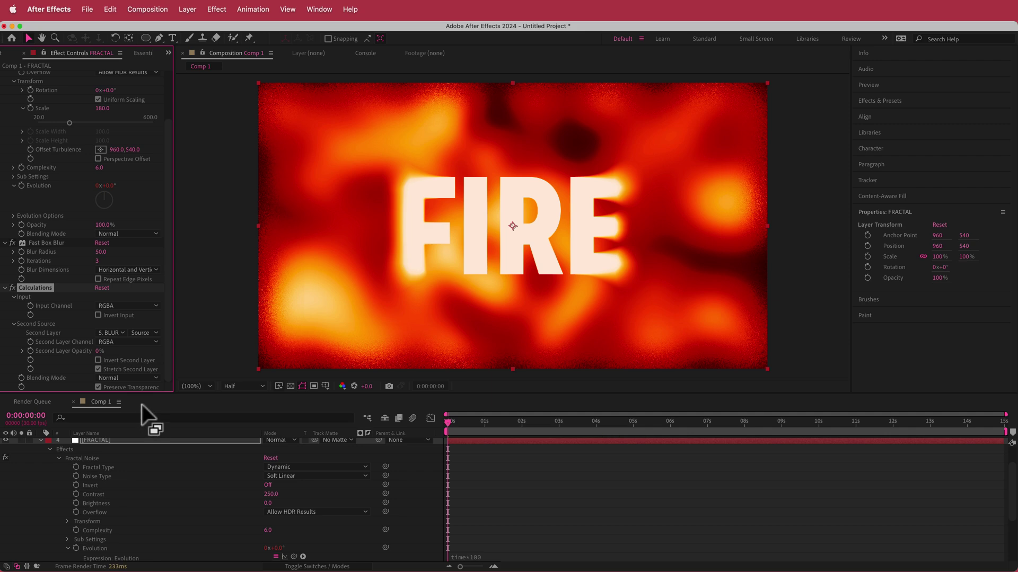
left_click(144, 332)
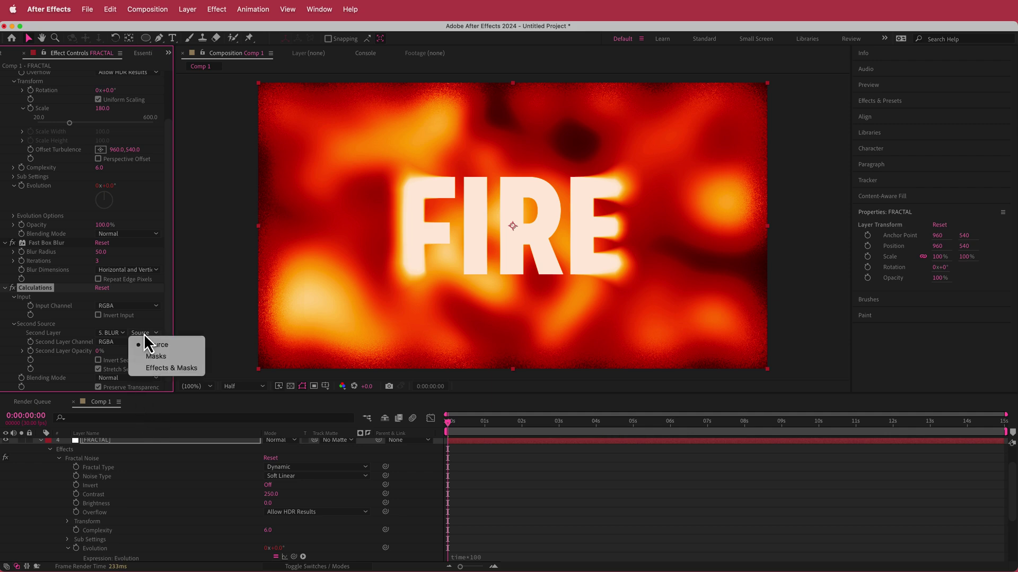
left_click(156, 367)
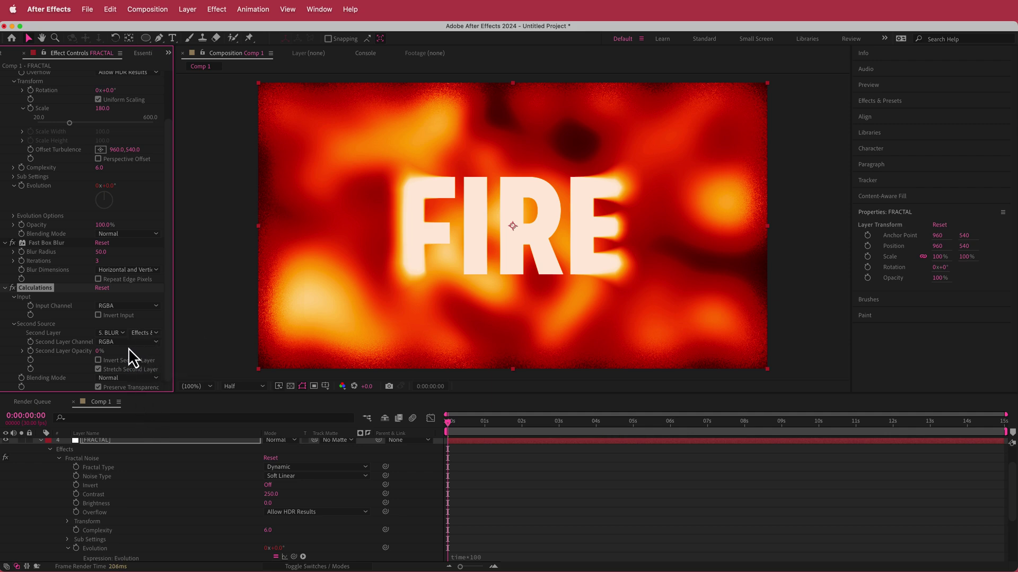
left_click_drag(99, 351, 151, 353)
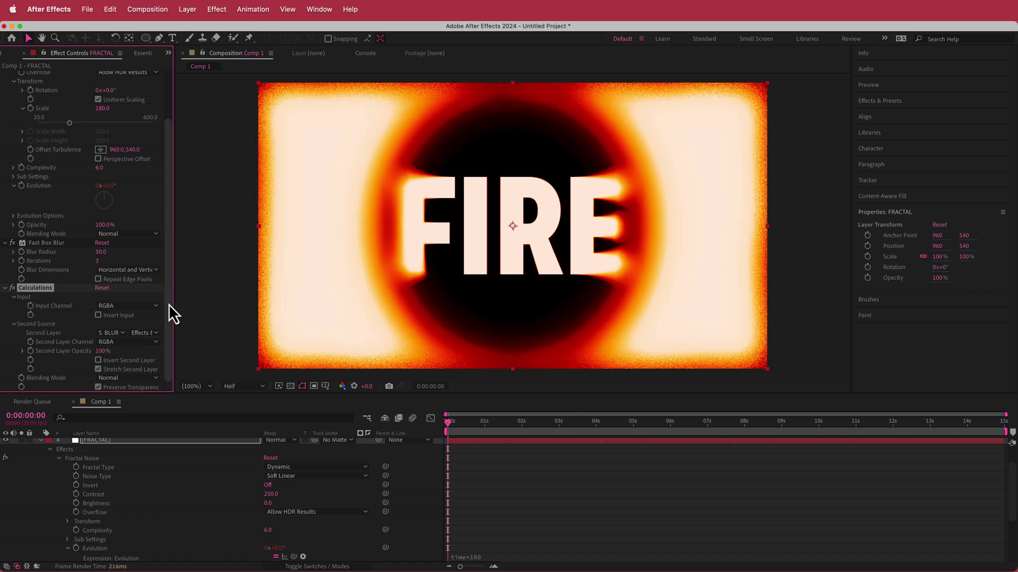
Add Tint to the FRACTAL layer and map black to the dark grey 686868
key("ctrl+space")
type("tiny")
key("BackSpace")
key("Return")
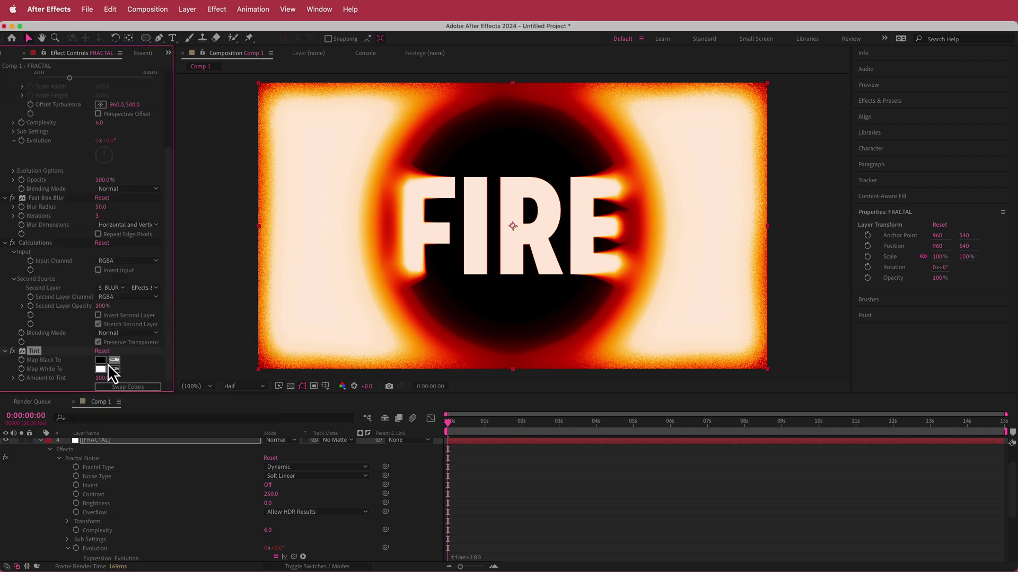
left_click(101, 360)
left_click_drag(42, 331, 38, 278)
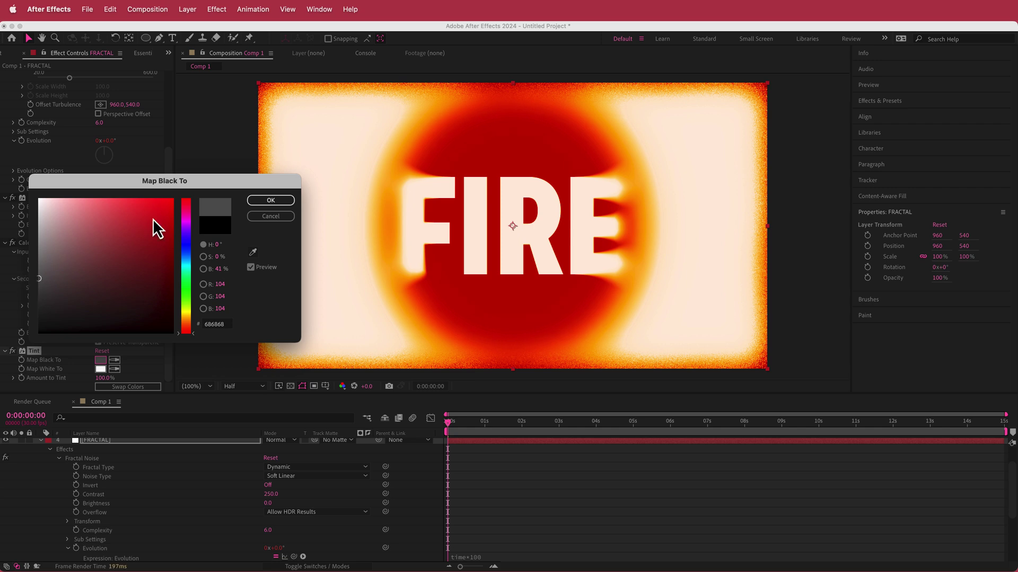
left_click(263, 202)
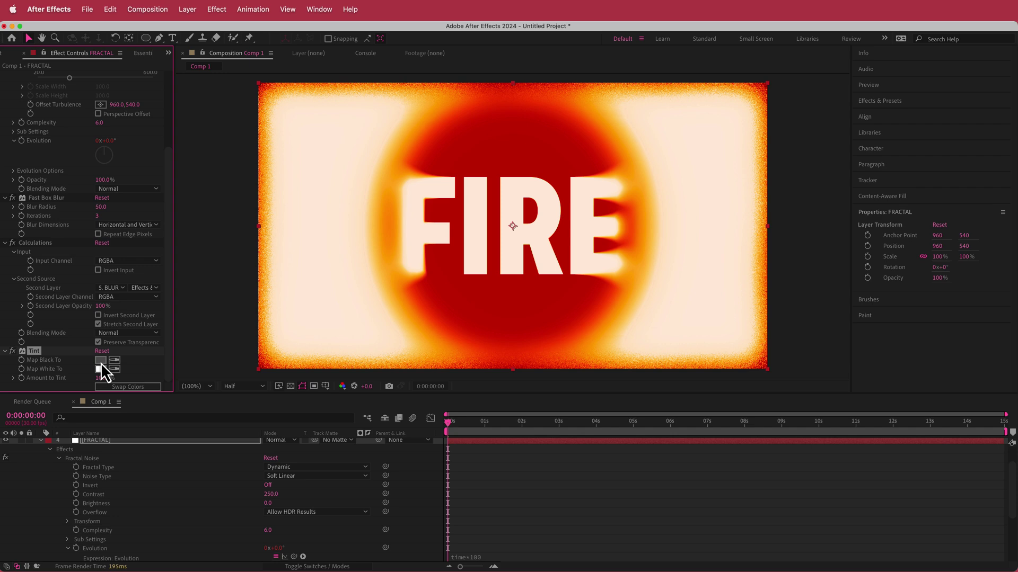
Hide the FRACTAL layer and collapse its properties in the timeline
scroll(223, 487, "up", 2)
left_click(6, 467)
mouse_move(447, 424)
left_mouse_down()
mouse_move(520, 424)
mouse_move(448, 428)
left_mouse_up()
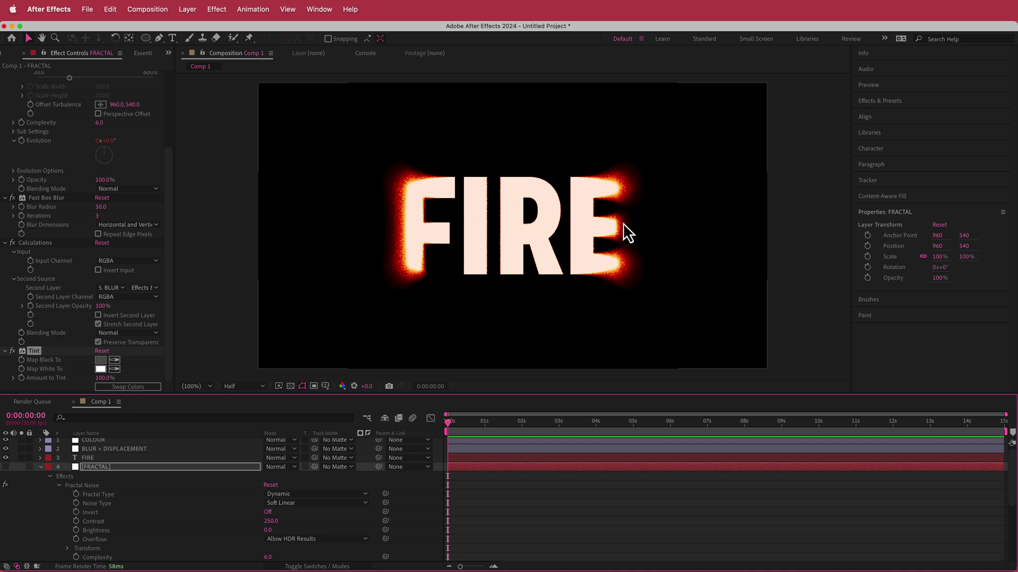
left_click(41, 467)
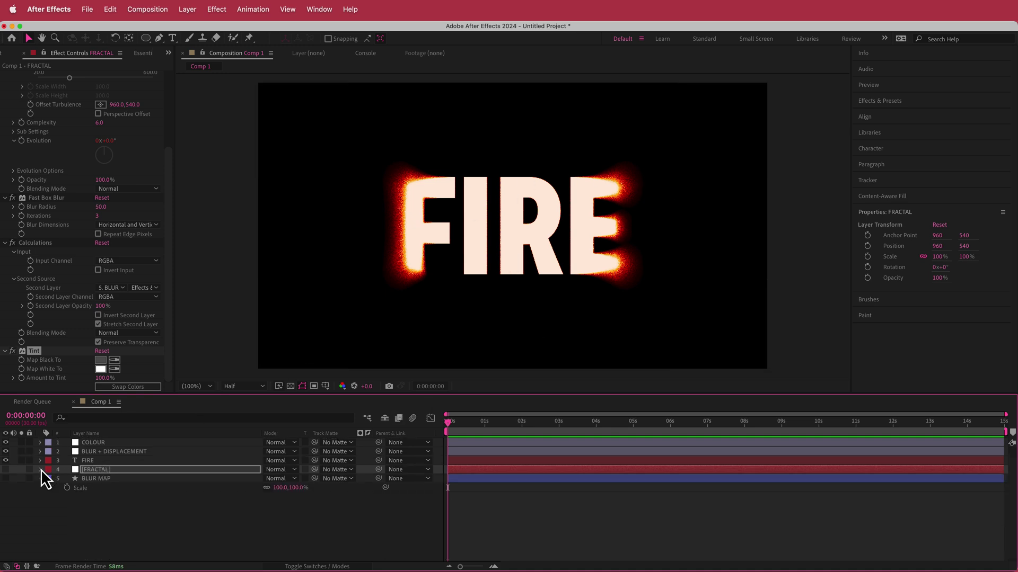
Add Displacement Map to the BLUR + DISPLACEMENT layer, using FRACTAL with Effects & Masks as the displacement map layer
left_click(116, 452)
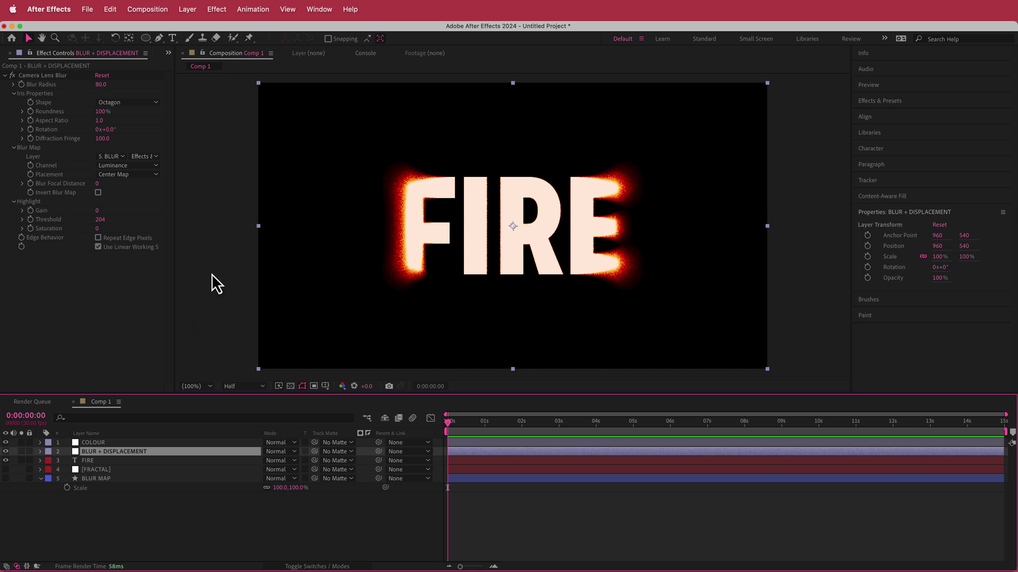
key("ctrl+space")
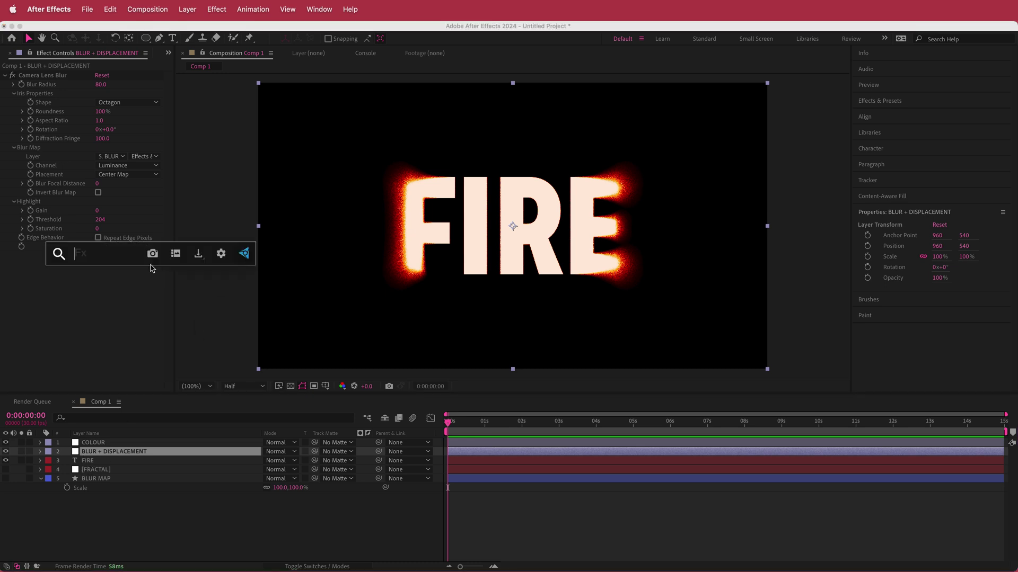
type("dis")
key("Return")
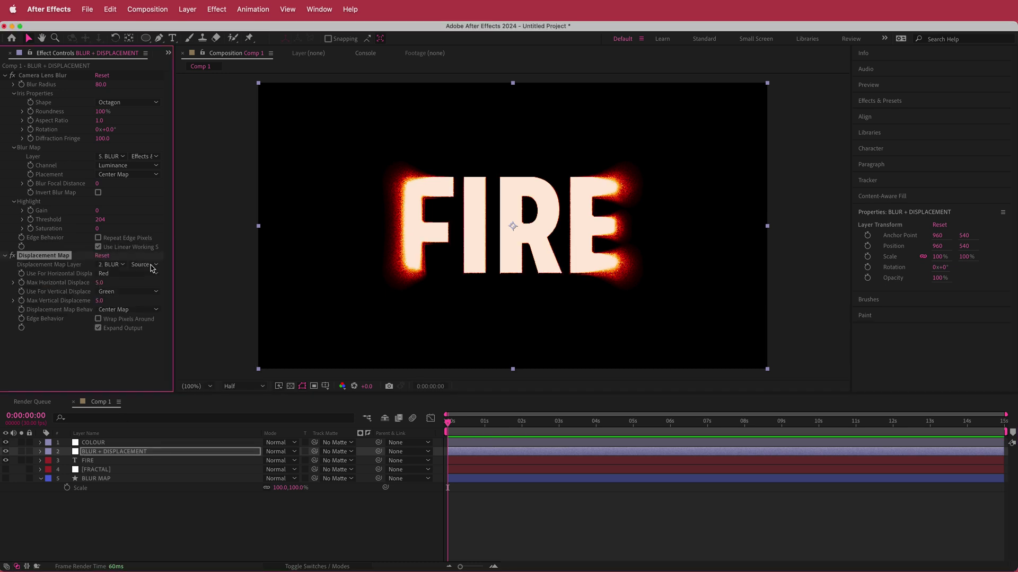
left_click(113, 267)
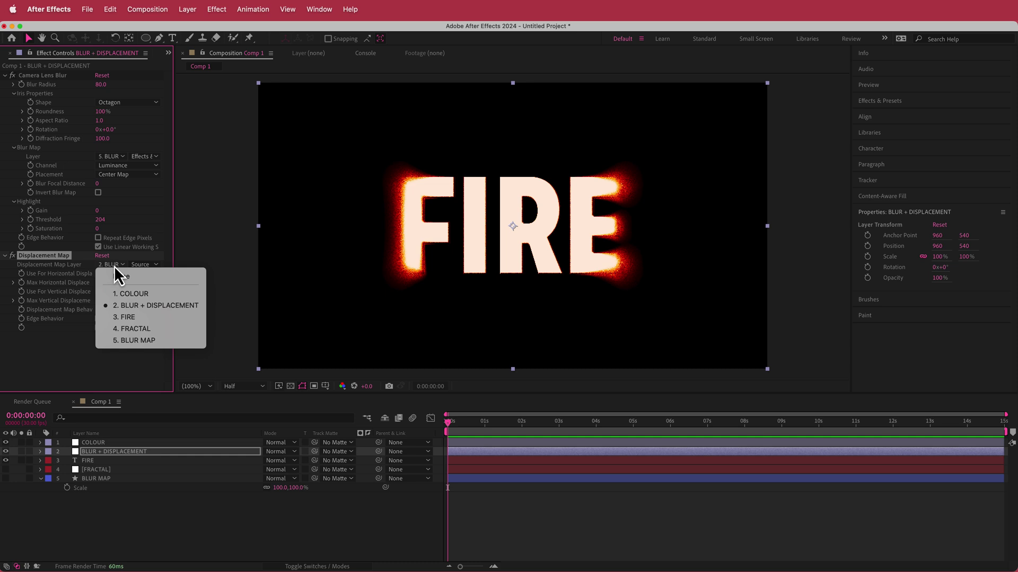
left_click(139, 329)
left_click(142, 265)
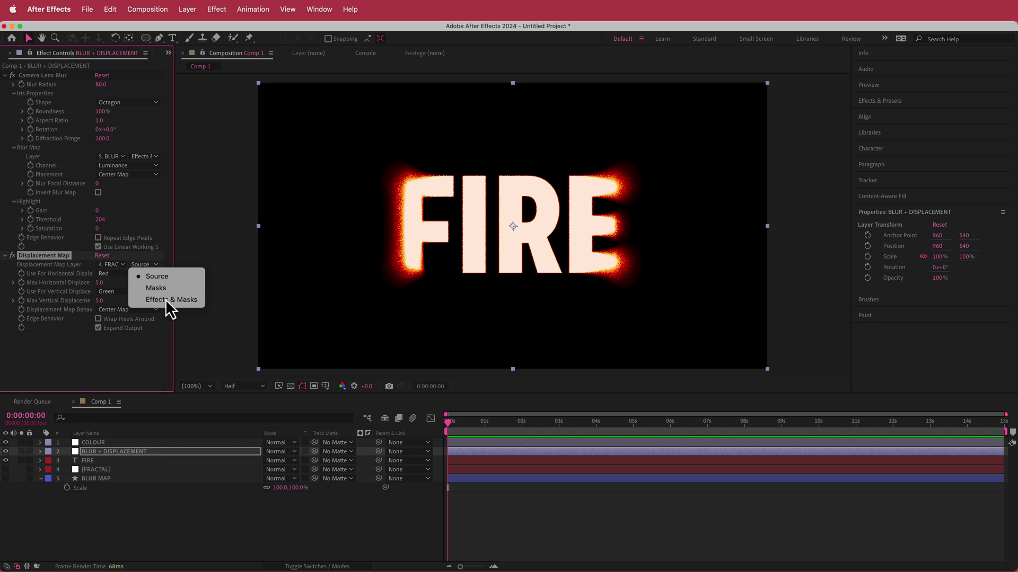
left_click(166, 298)
Set the Displacement Map to use Luminance for horizontal and vertical displacement, with both maximum values at 100
left_click(126, 275)
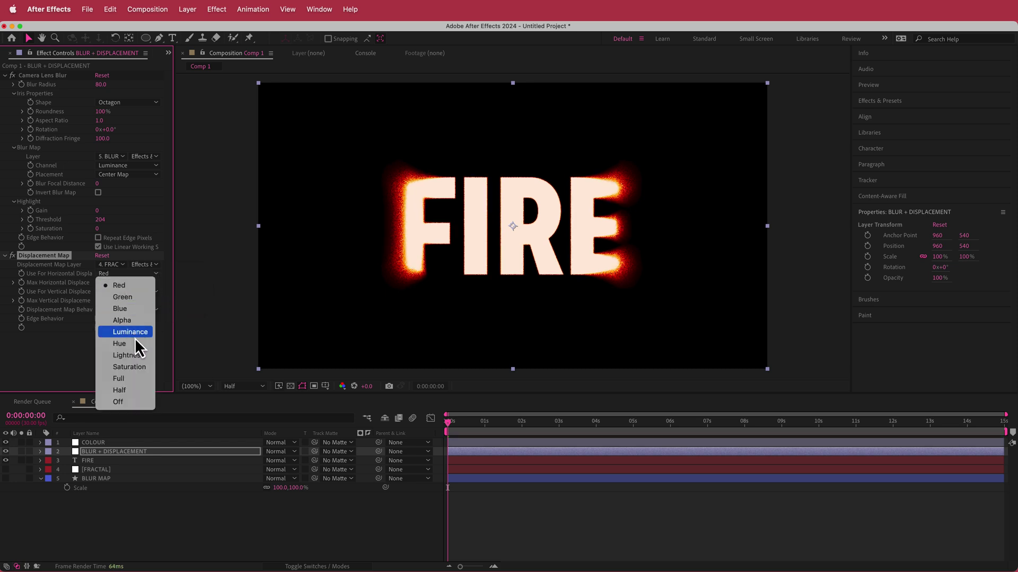
left_click(135, 337)
left_click(100, 283)
type("100")
key("Return")
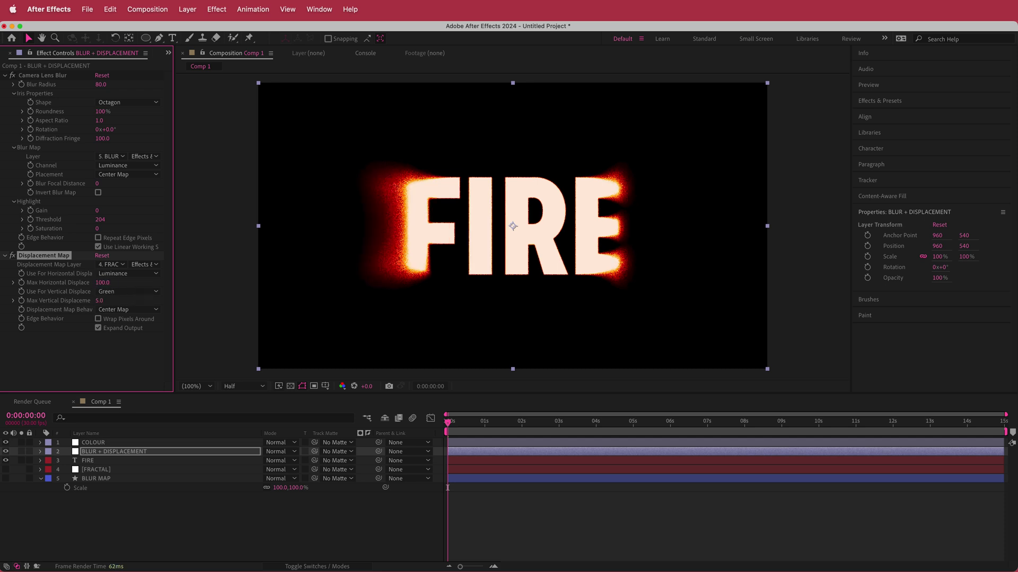
left_click(144, 292)
left_click(132, 349)
left_click(99, 301)
type("100")
key("Return")
left_click_drag(455, 428, 424, 422)
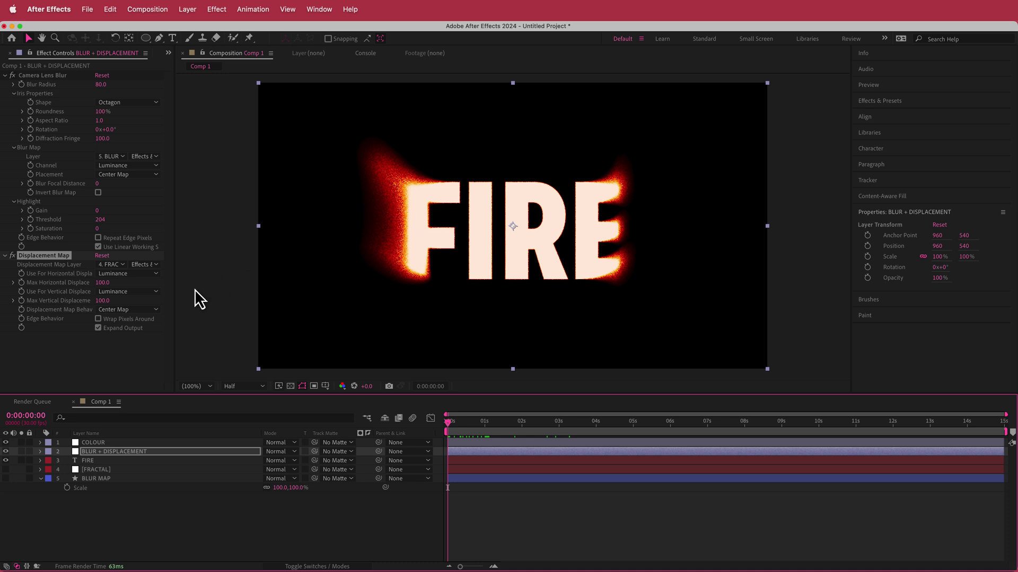
left_click(106, 361)
Duplicate the Displacement Map effect, set the copy's maximum horizontal and vertical displacement to -100, and preview the animation
left_click(50, 257)
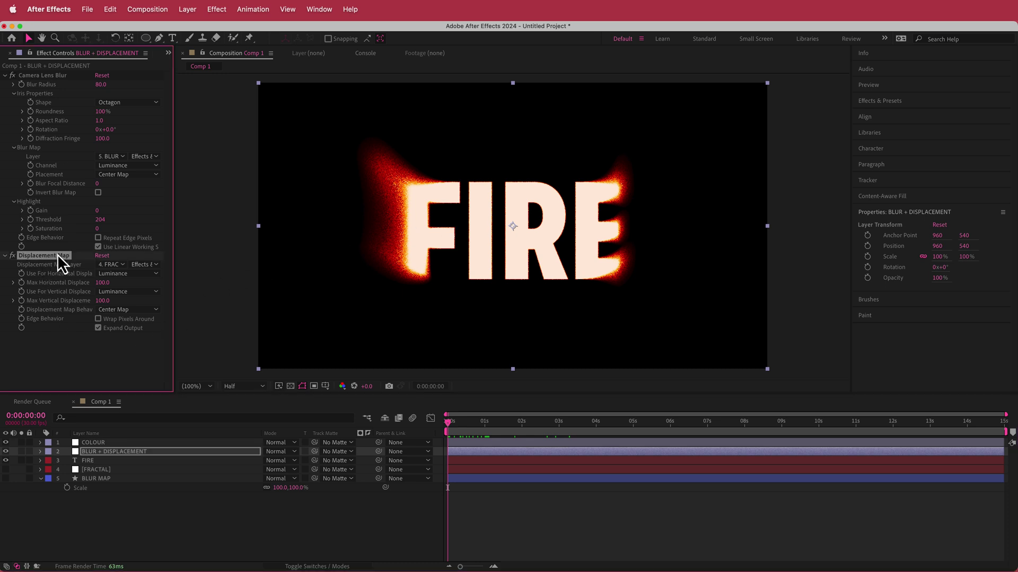
key("super+d")
left_click(101, 342)
left_click(100, 343)
type("-100")
left_click(102, 361)
left_click(100, 361)
type("-")
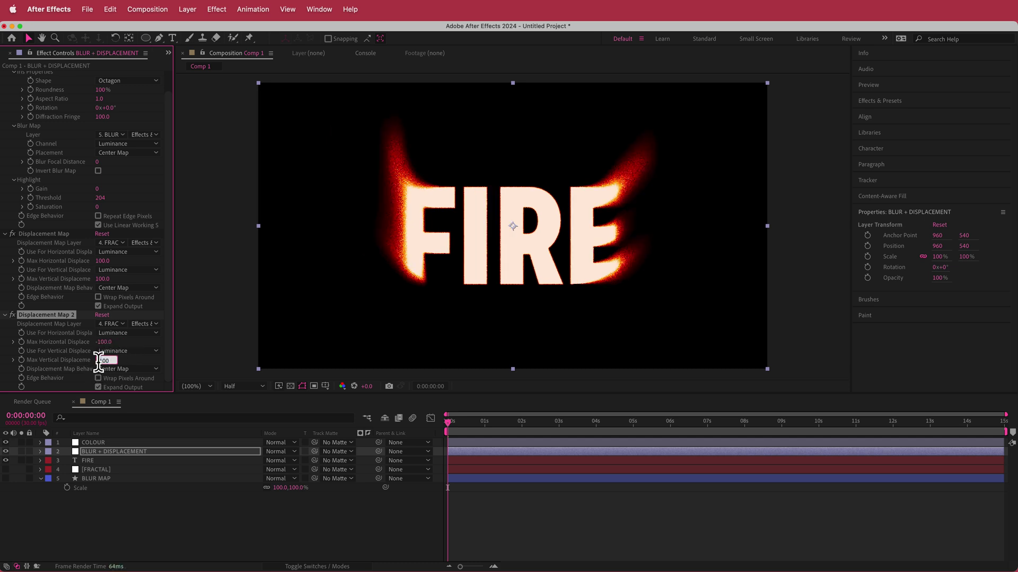
key("Return")
key("space")
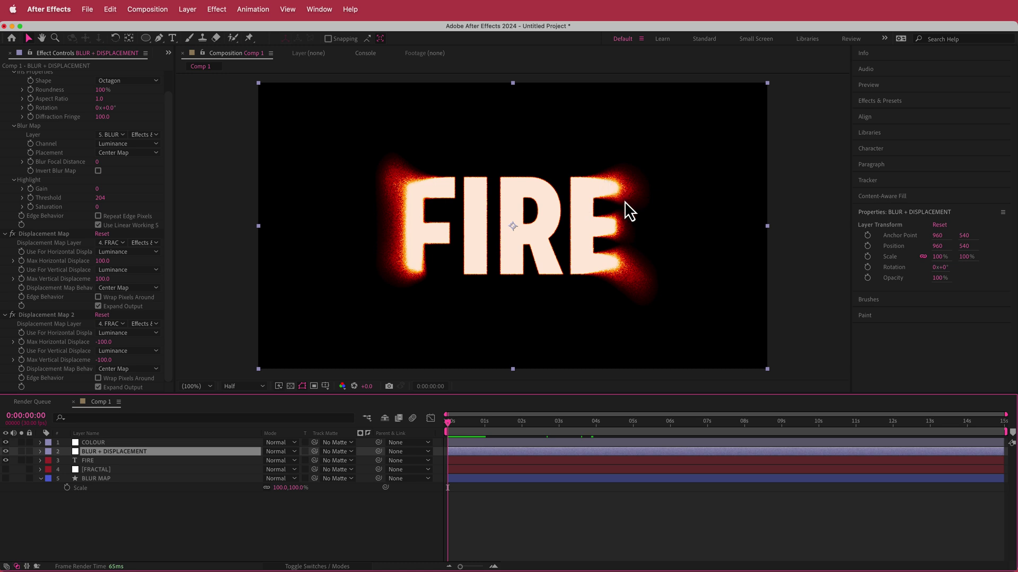
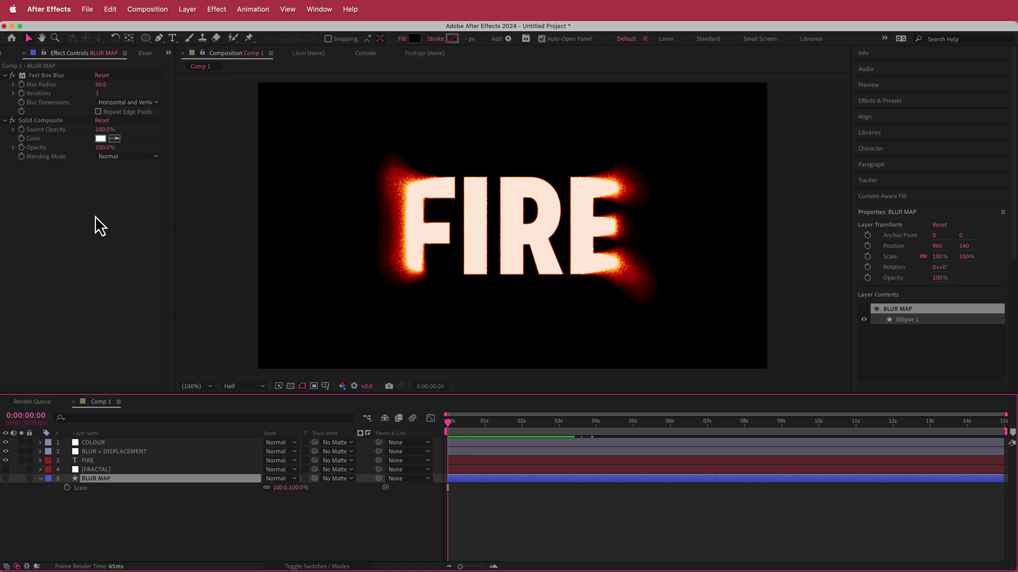
Add Turbulent Displace to the BLUR MAP layer with a size of 250 and scrub the timeline to check it
key("ctrl+space")
type("turb")
key("Return")
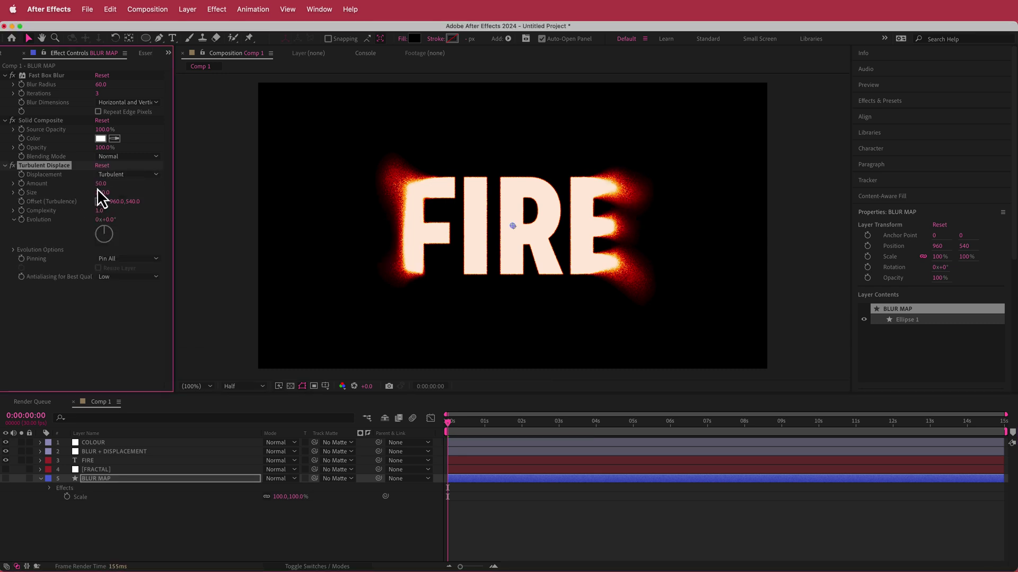
left_click(100, 193)
type("250")
key("Return")
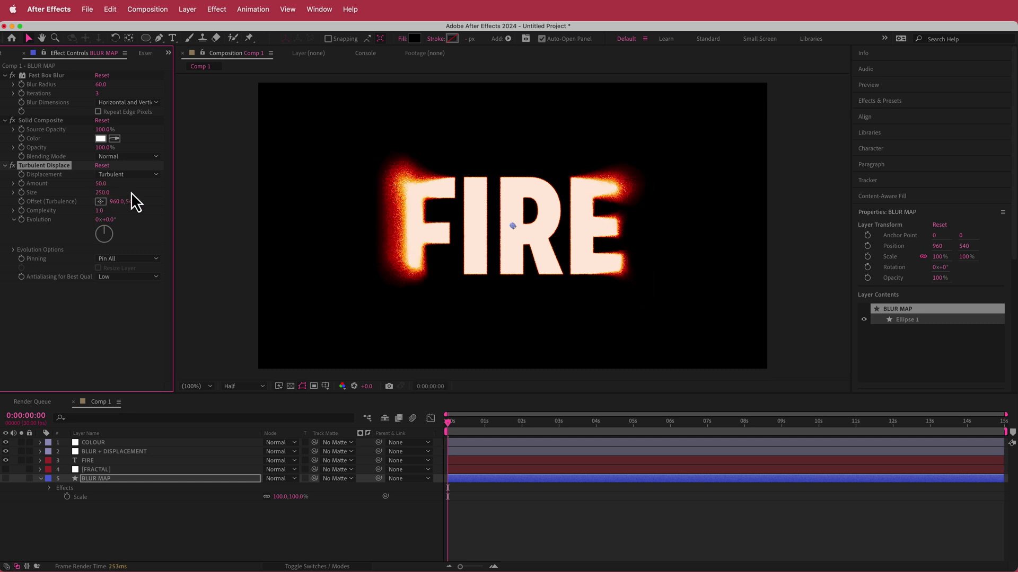
left_click(450, 422)
mouse_move(454, 422)
left_mouse_down()
mouse_move(499, 421)
mouse_move(441, 418)
left_mouse_up()
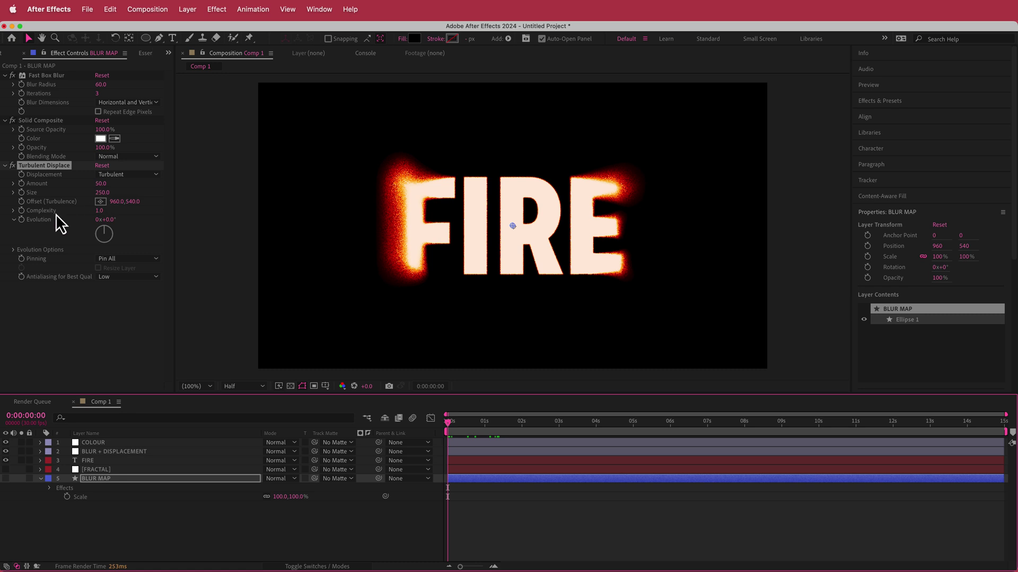
Animate the Turbulent Displace evolution on BLUR MAP with the expression time*100 and scrub through the animation
left_click(22, 220, "alt")
type("time")
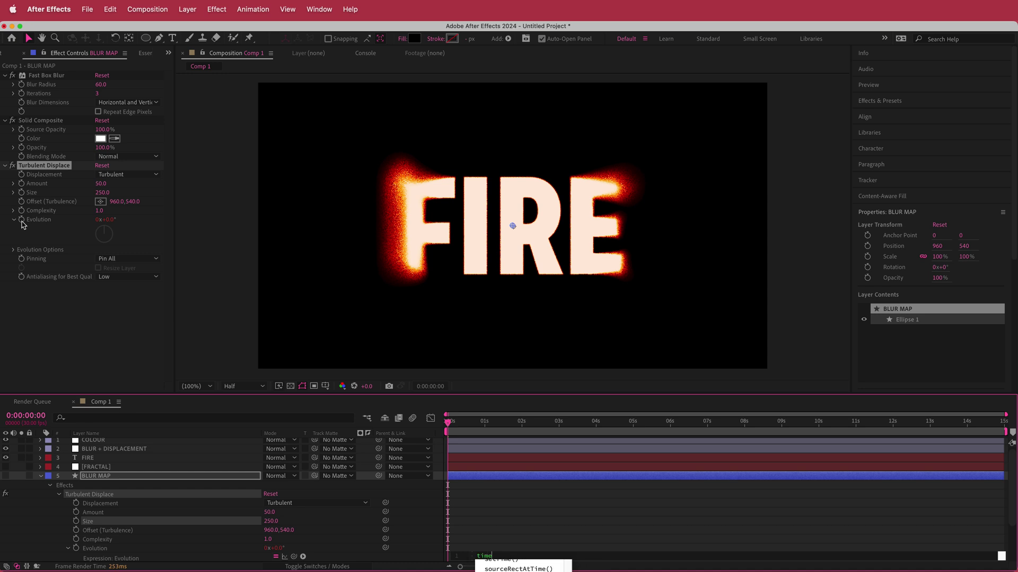
type("*100")
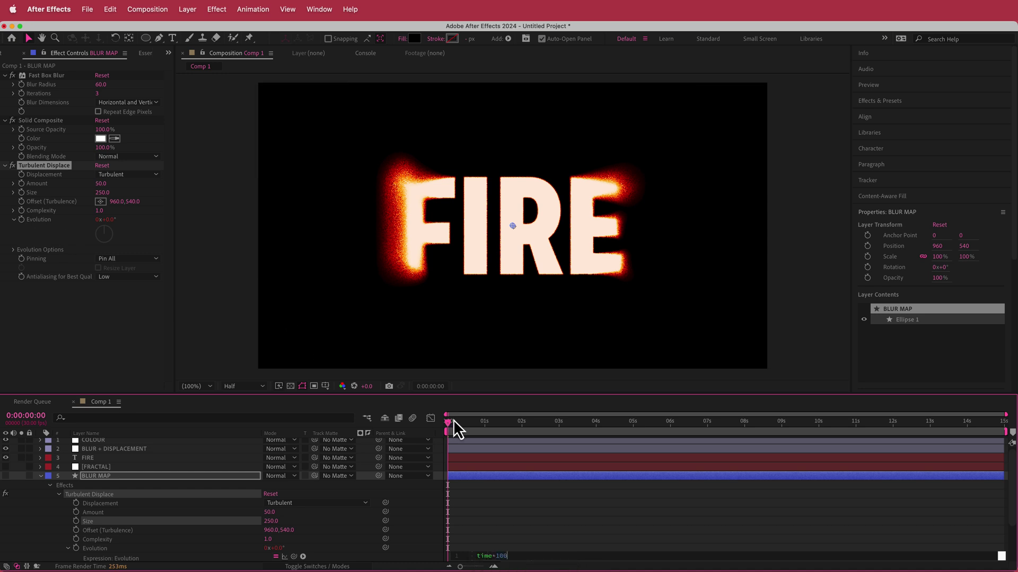
left_click(466, 422)
left_click_drag(466, 422, 790, 430)
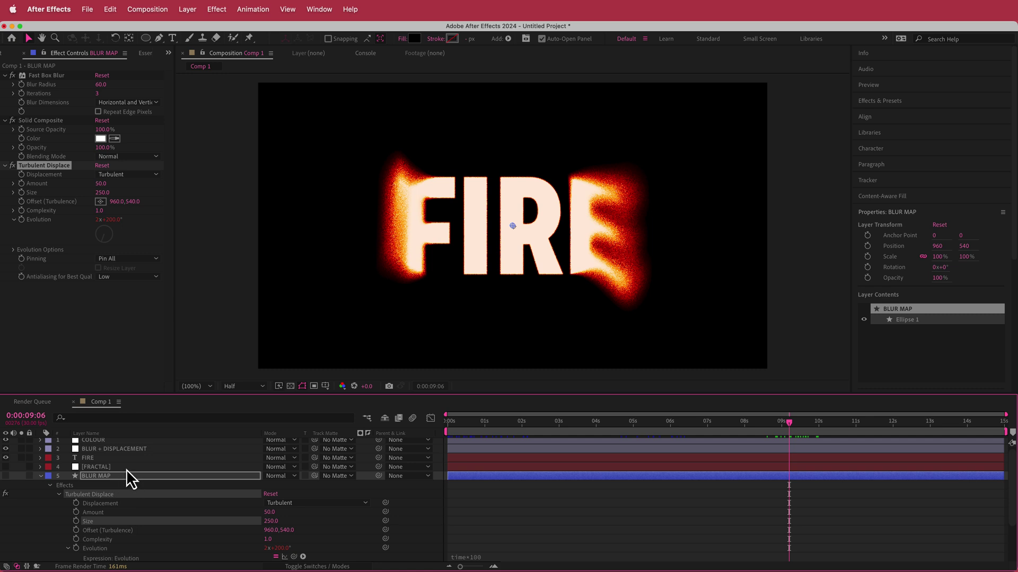
Scale the BLUR MAP layer up to 114%, review the animation, and return to the start of the composition
scroll(36, 477, "down", 2)
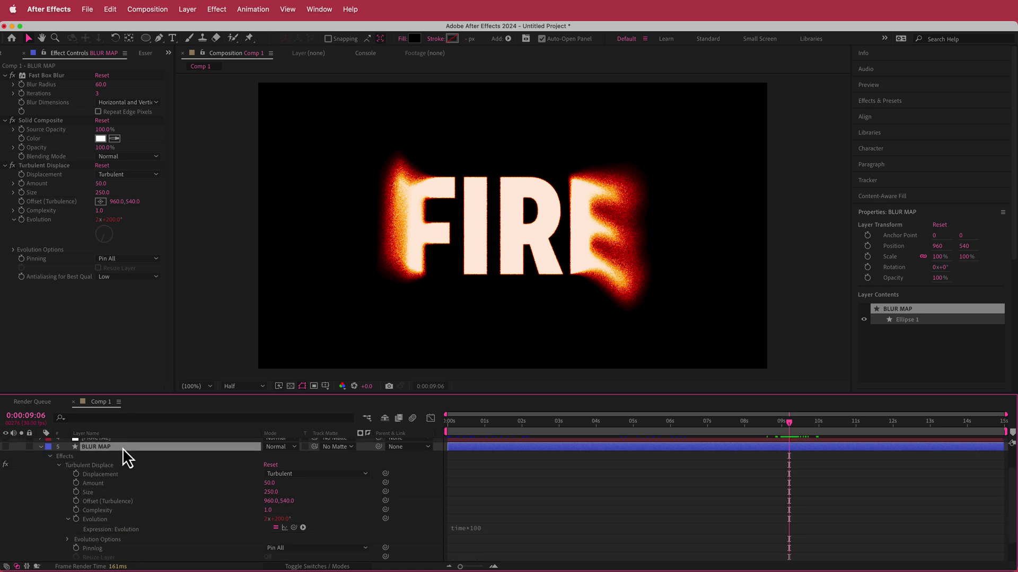
scroll(119, 448, "down", 1)
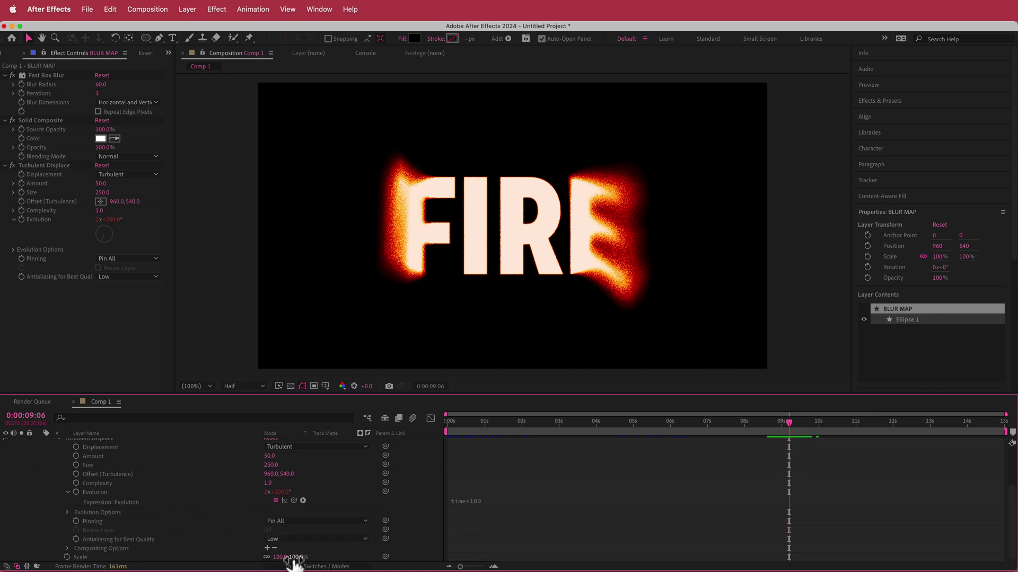
left_click_drag(296, 557, 301, 558)
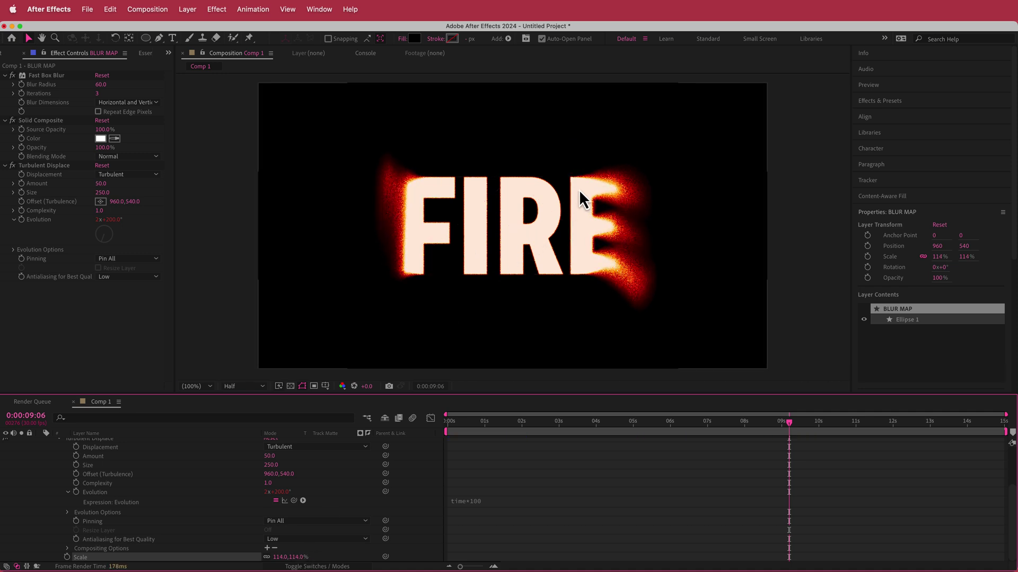
left_click_drag(789, 423, 948, 417)
key("Home")
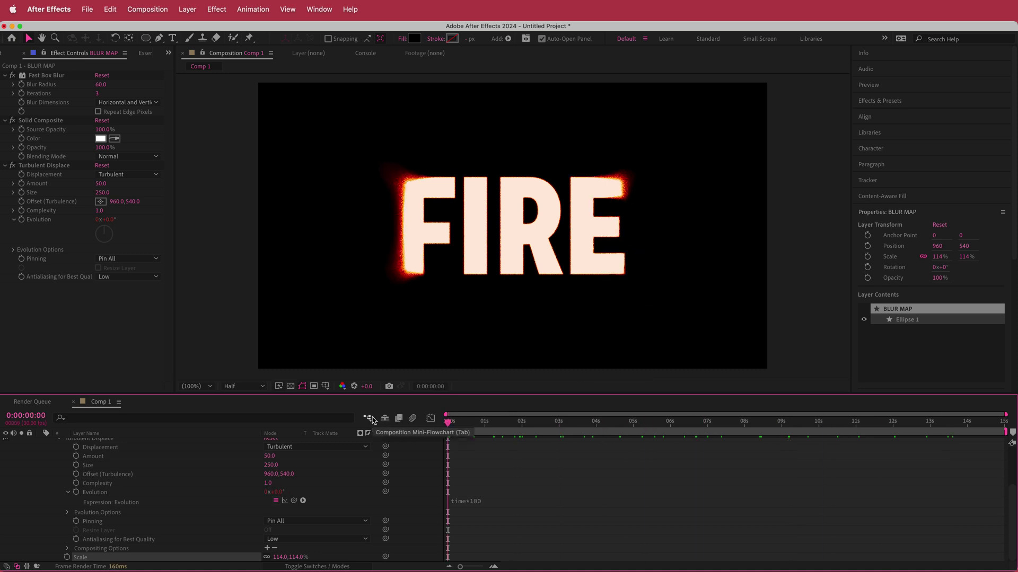
Collapse the BLUR MAP properties and pre-compose all five layers into a new composition named TEXT
scroll(148, 491, "up", 3)
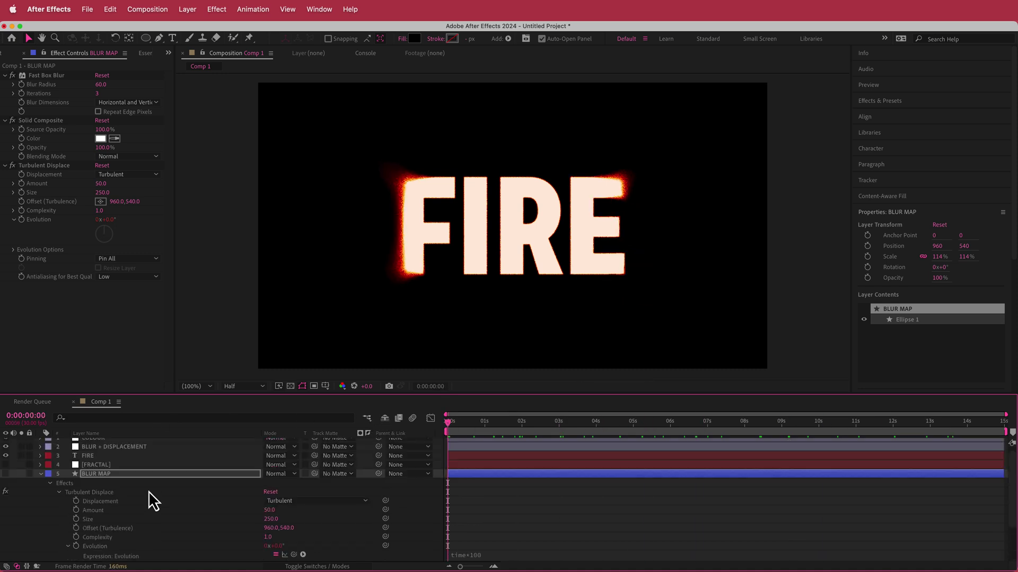
left_click(40, 475)
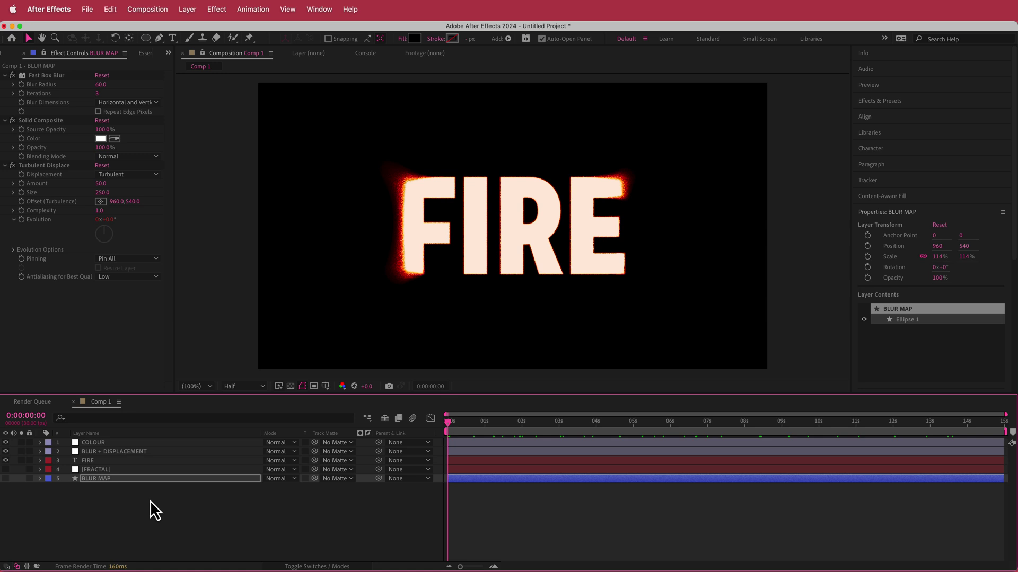
left_click_drag(151, 500, 92, 447)
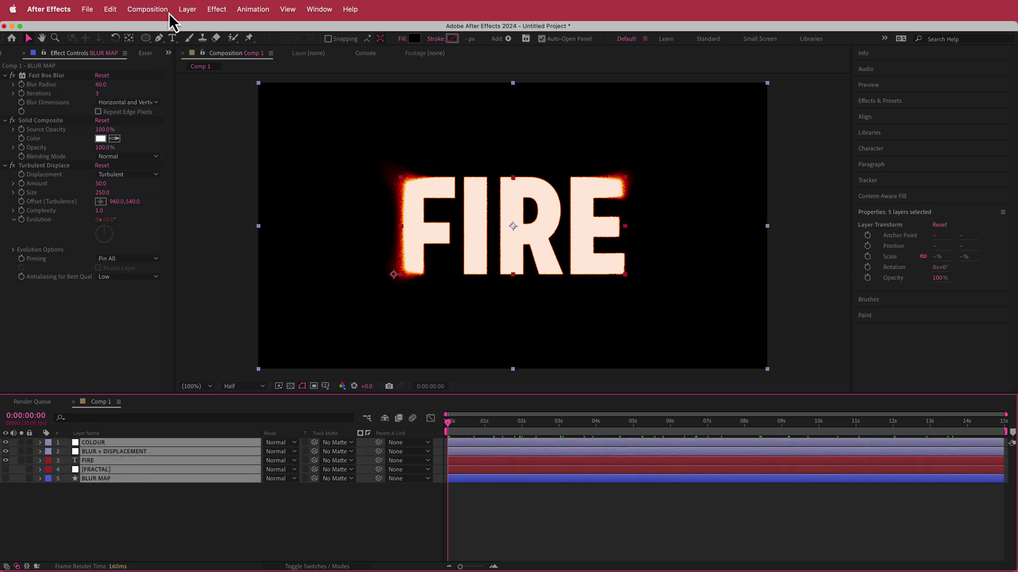
left_click(187, 9)
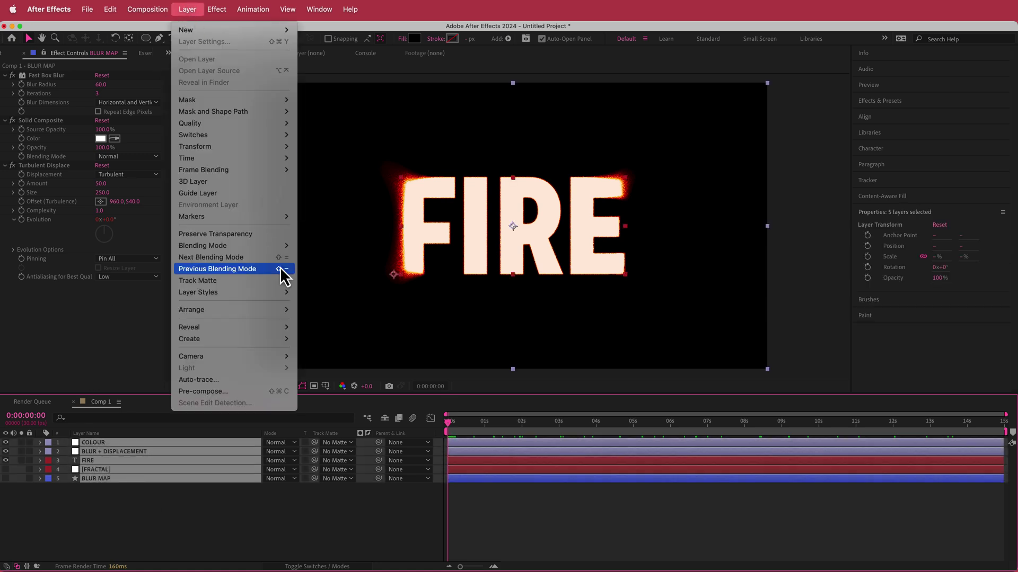
left_click(247, 391)
type("TEX")
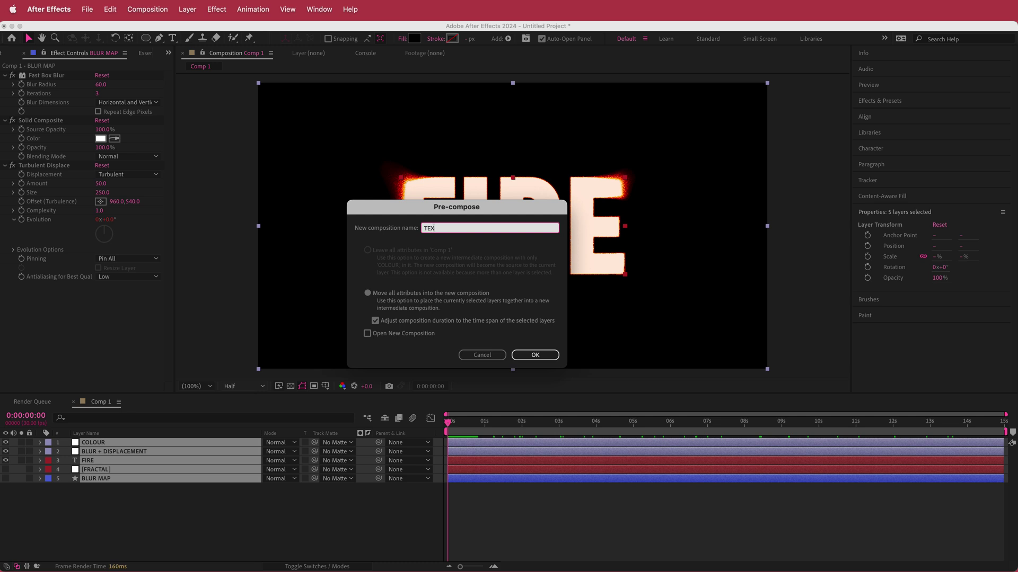
type("T")
key("Return")
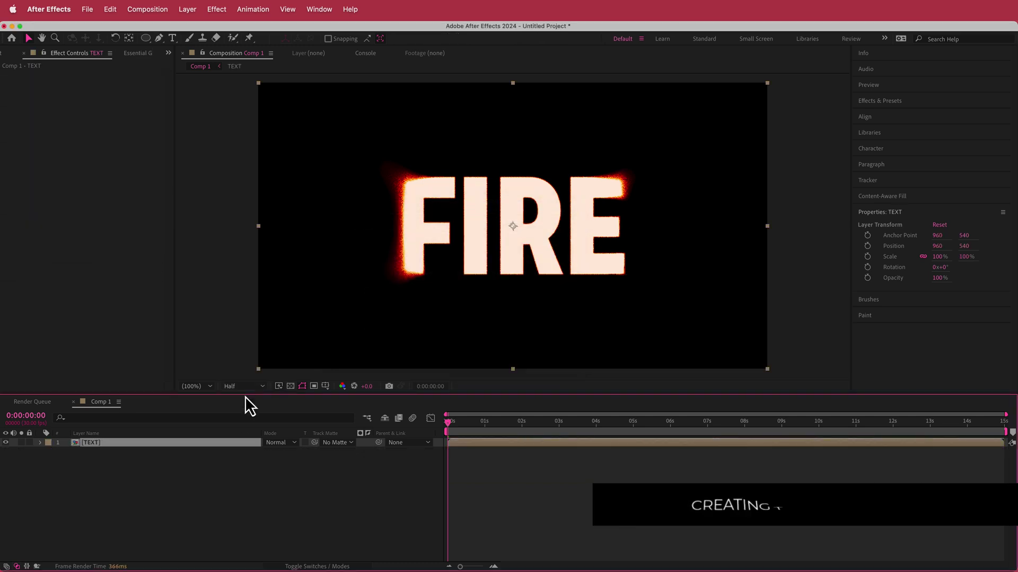
Create a white 1920 x 1080 px solid named BG and place it below the TEXT layer
right_click(366, 444)
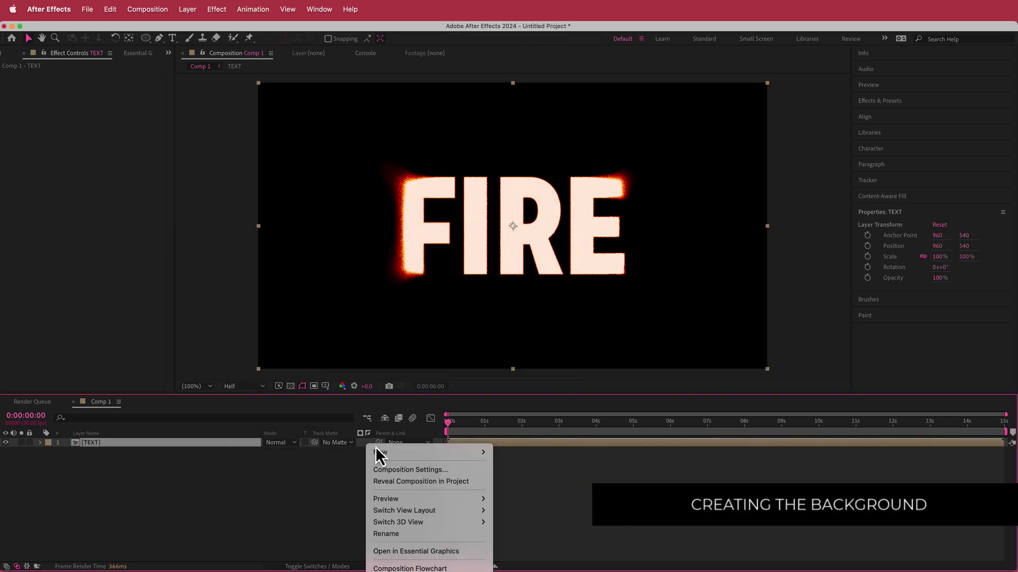
mouse_move(387, 452)
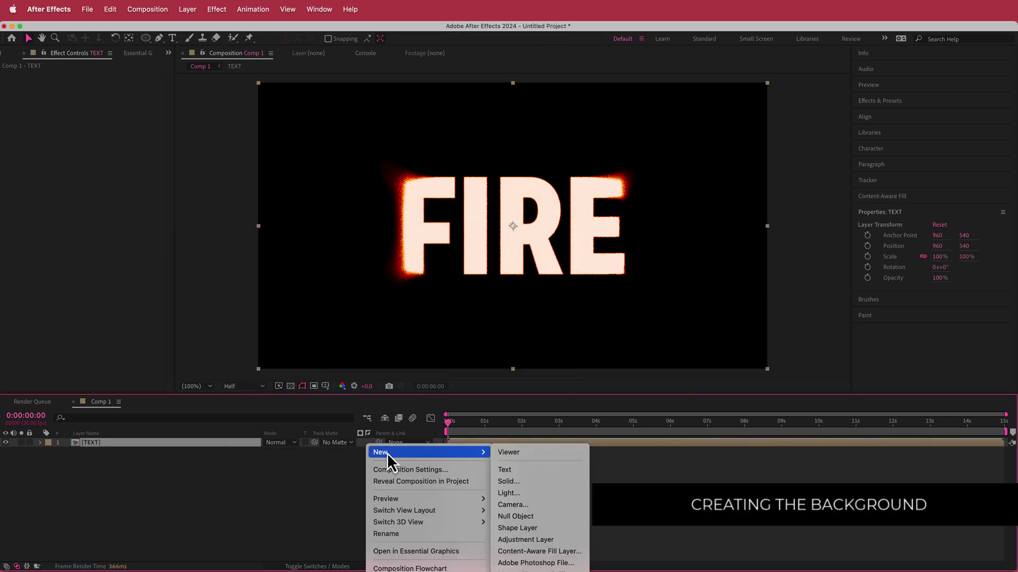
left_click(539, 482)
type("B")
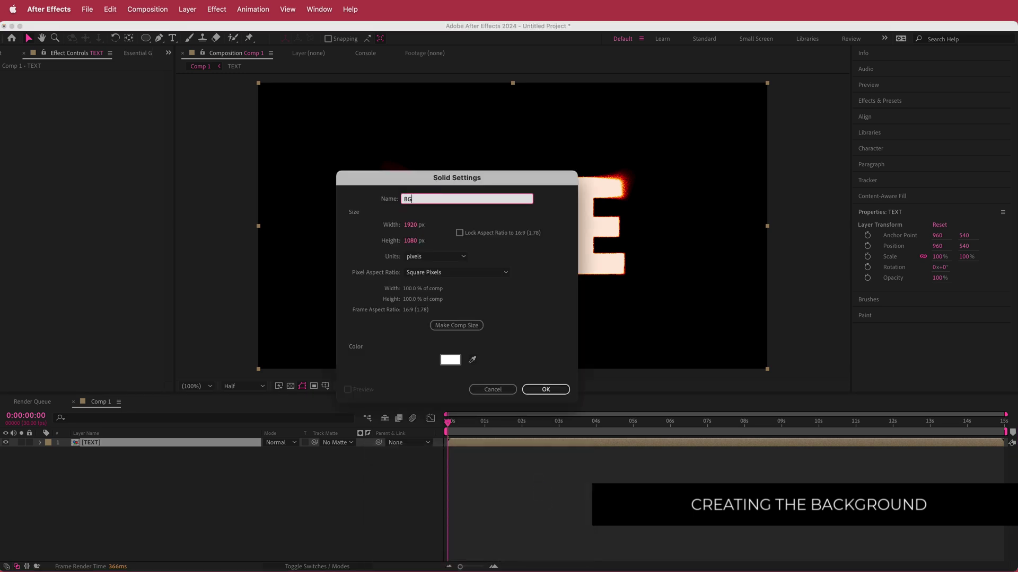
type("G")
key("Return")
left_click_drag(135, 445, 135, 458)
Add the Gradient Ramp effect to the BG layer
key("ctrl+space")
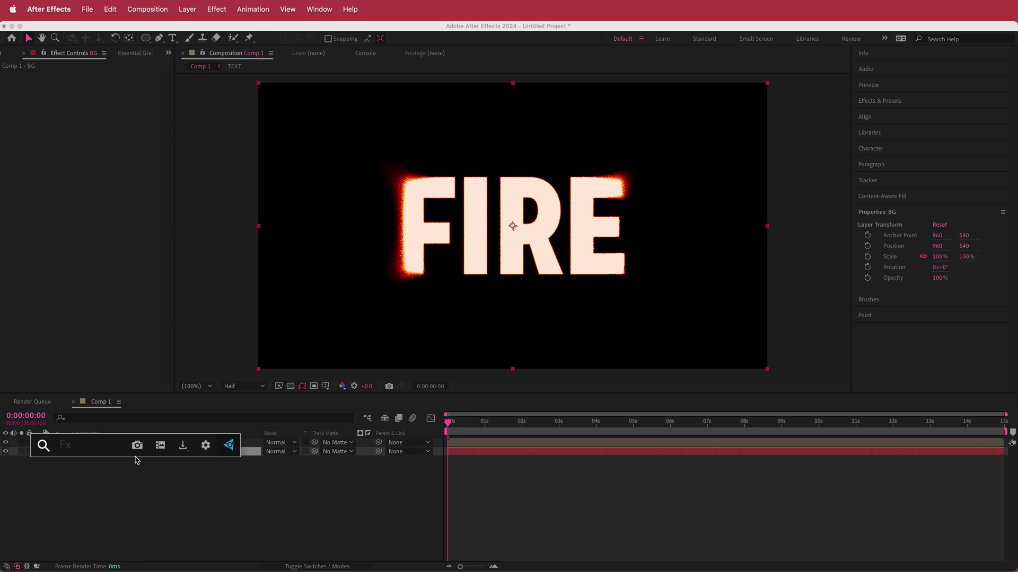
type("ramp")
key("Down")
key("Return")
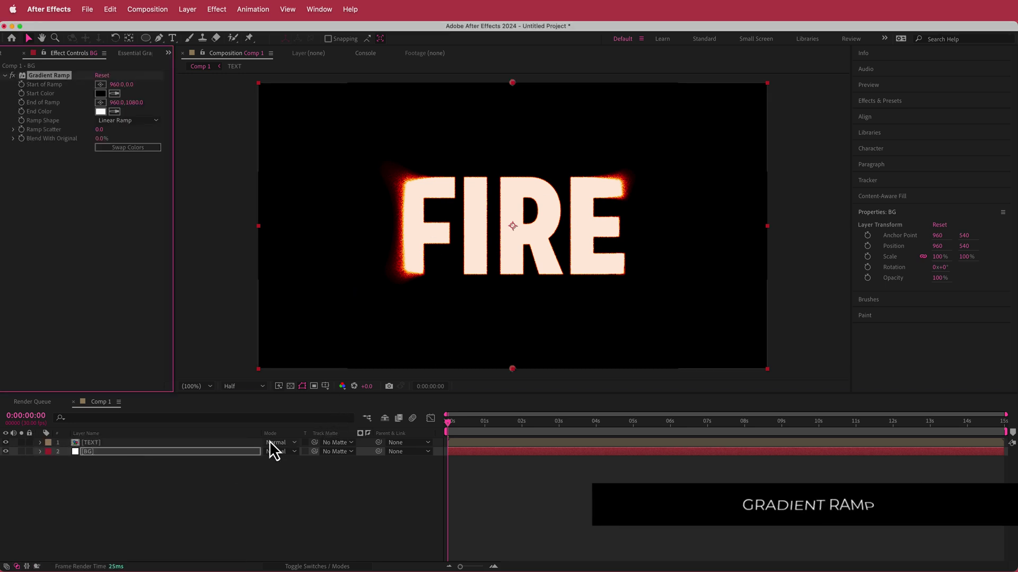
Set the TEXT layer's blending mode to Screen so it blends over the gradient background
left_click(93, 444)
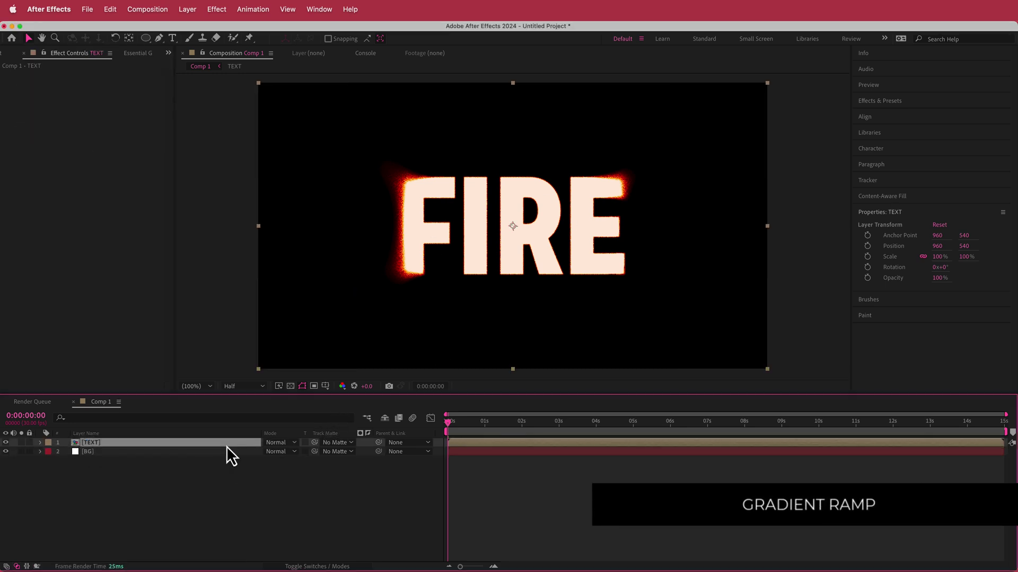
left_click(293, 443)
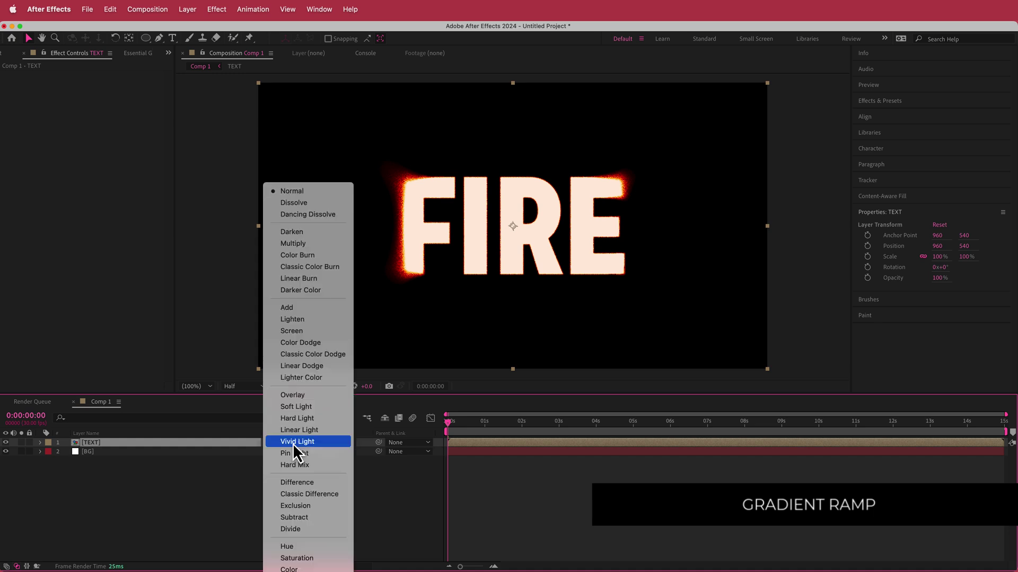
left_click(300, 334)
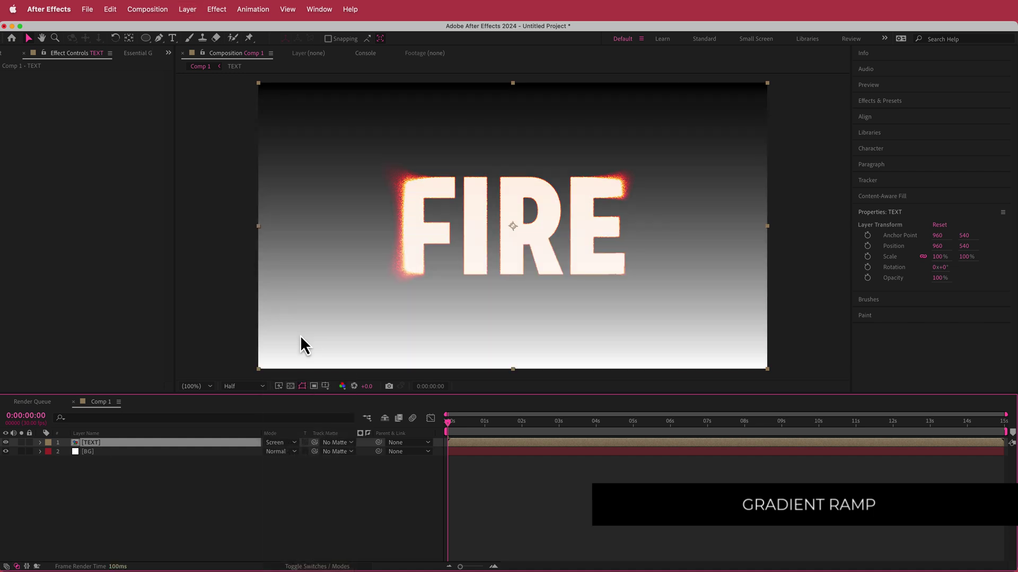
Copy the dark red from an orange palette in Color Hunt and paste it as the BG gradient's End Color
left_click(102, 452)
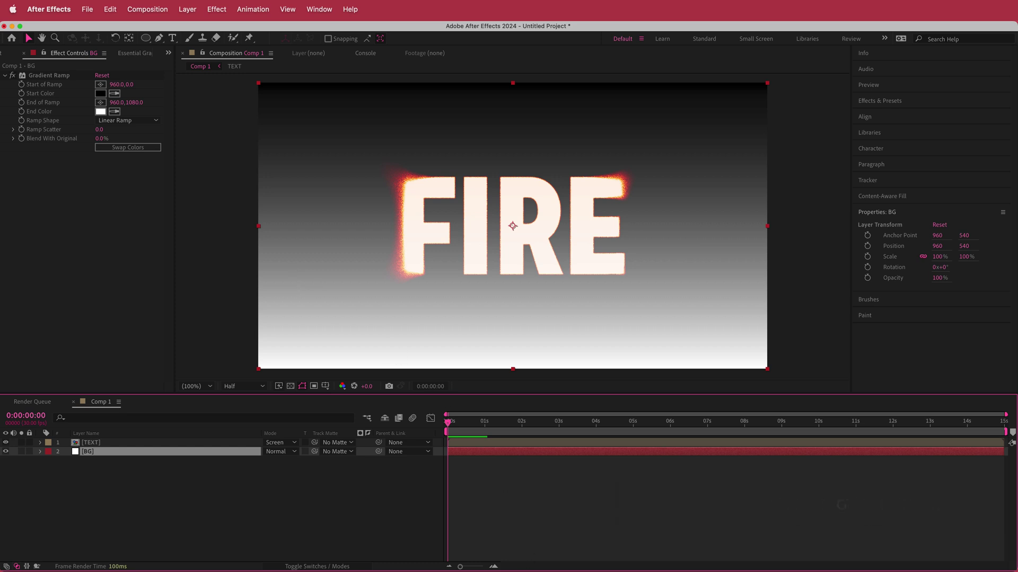
key("super+Tab")
mouse_move(639, 433)
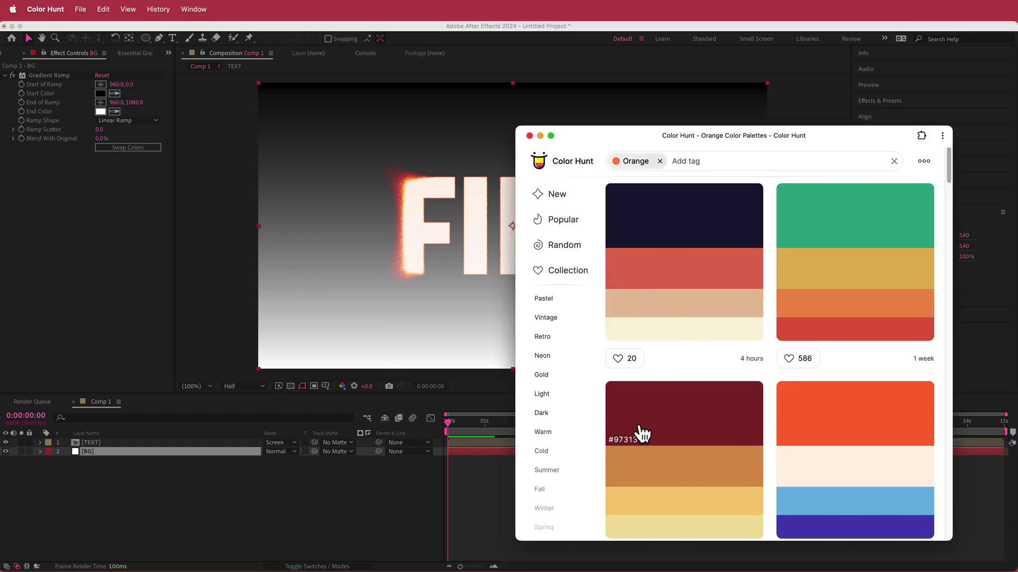
left_click(626, 444)
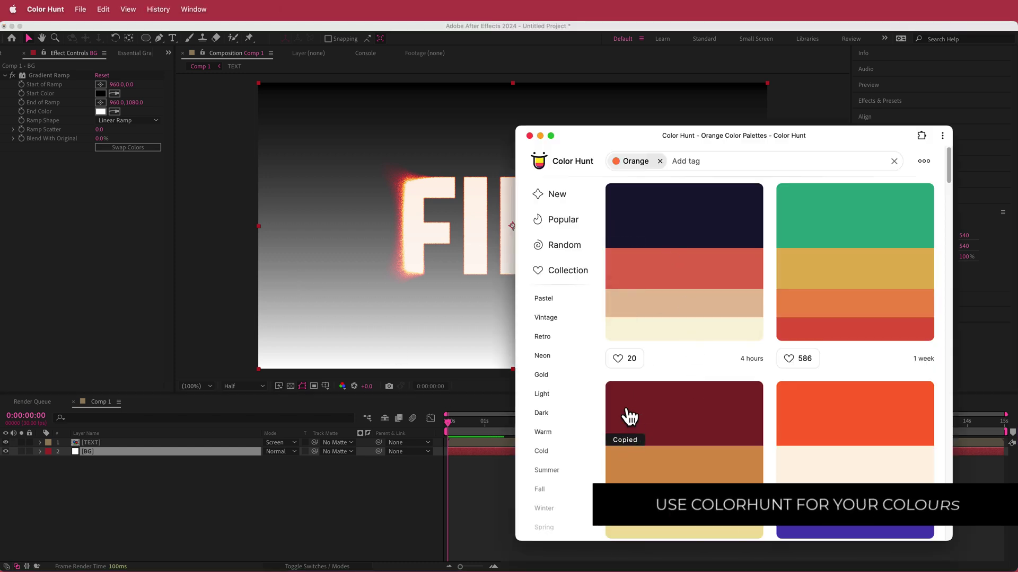
left_click(112, 209)
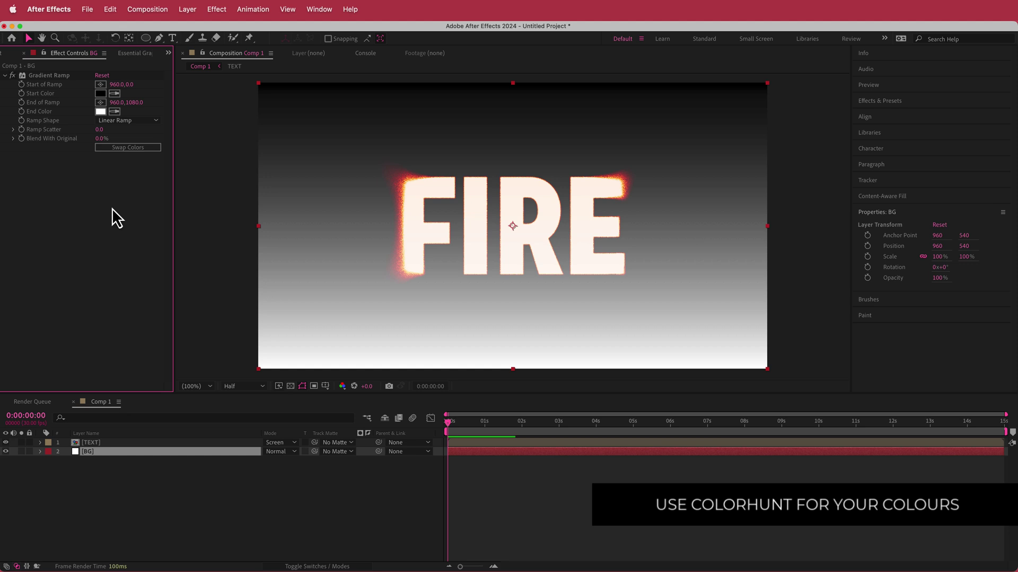
left_click(100, 112)
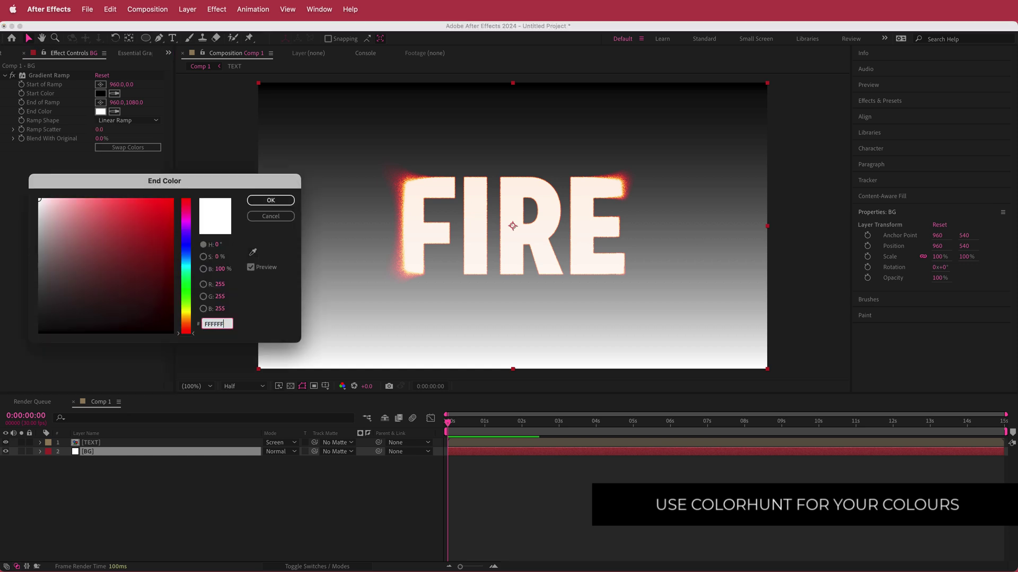
double_click(216, 324)
key("super+v")
left_click(266, 201)
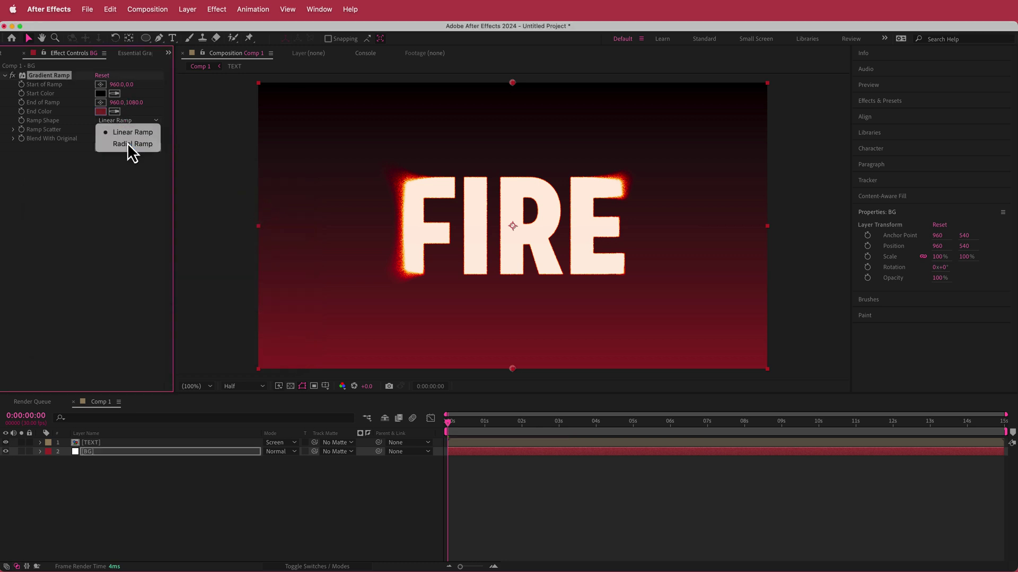
Change the gradient to a Radial Ramp starting at about 962, 538 and ending at about 46, 1048, and swap its colors
left_click(127, 142)
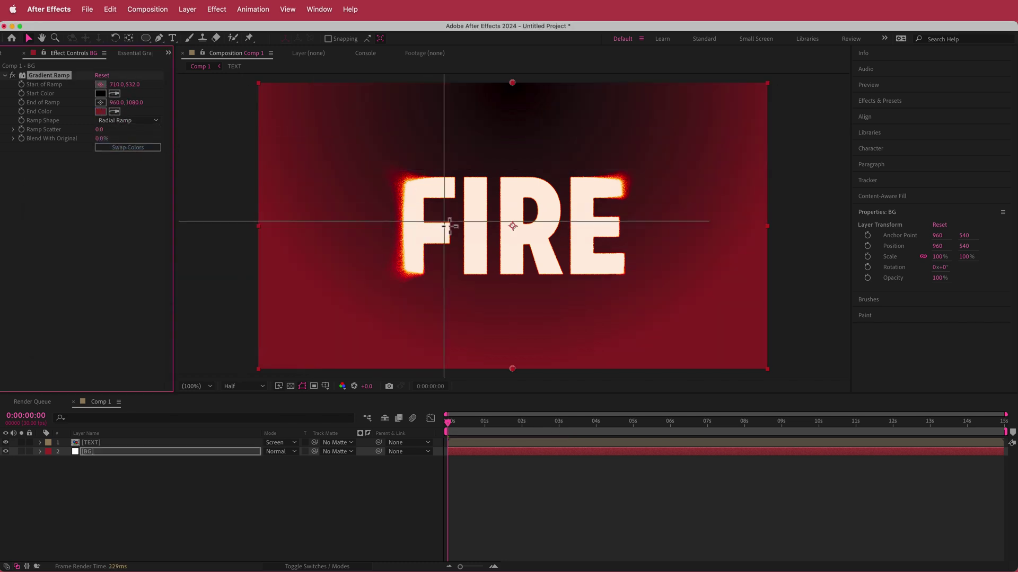
left_click(512, 225)
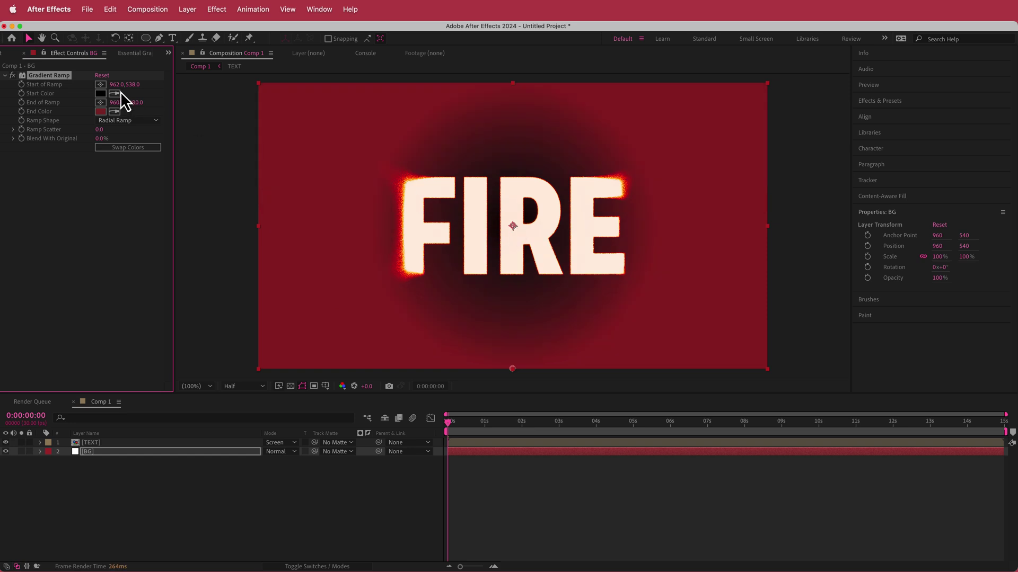
left_click(100, 102)
left_click(273, 356)
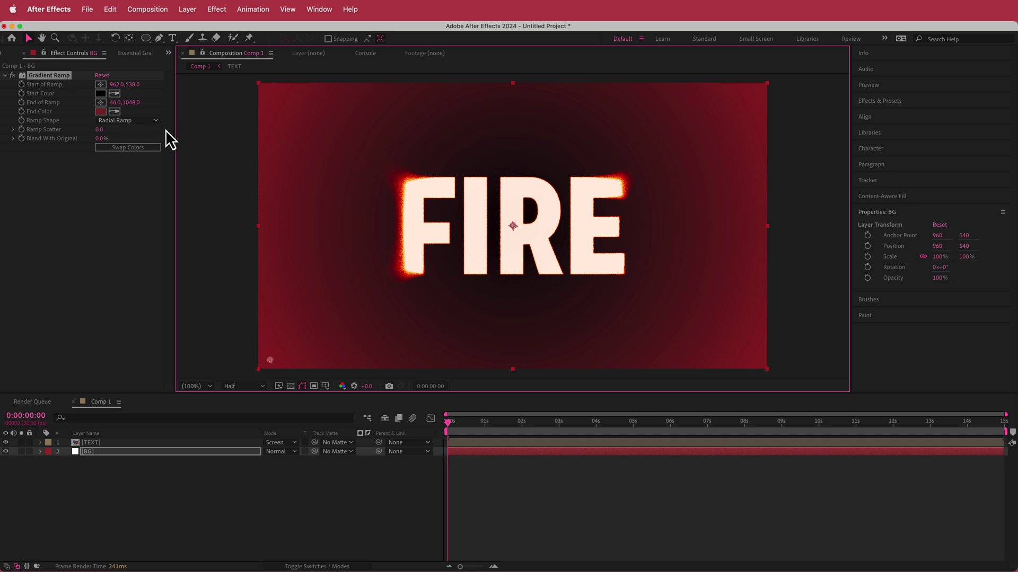
left_click(130, 148)
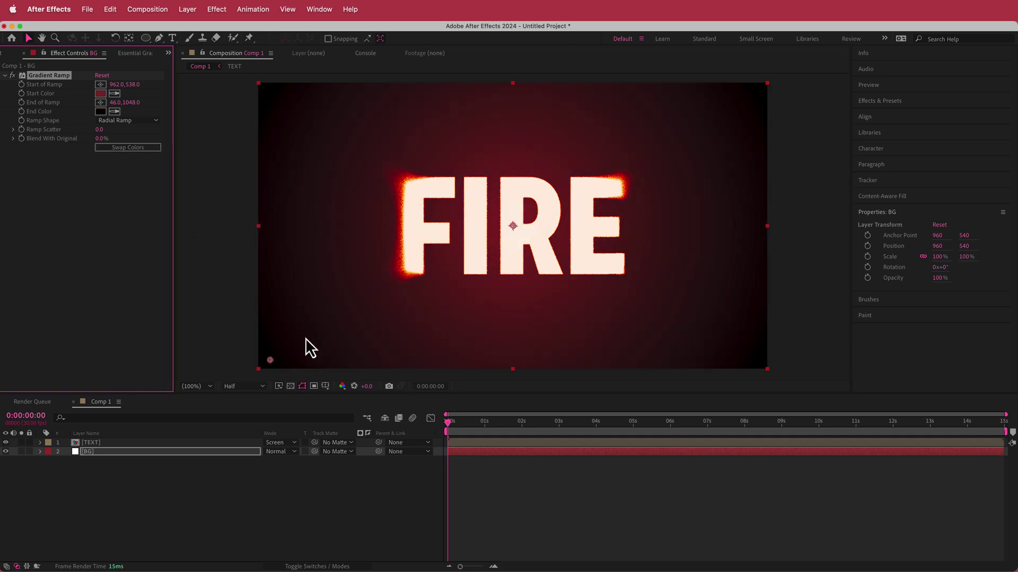
Add an adjustment layer directly above BG and apply Curves to it, shaping an RGB S-curve with darker shadows and brighter highlights
right_click(367, 444)
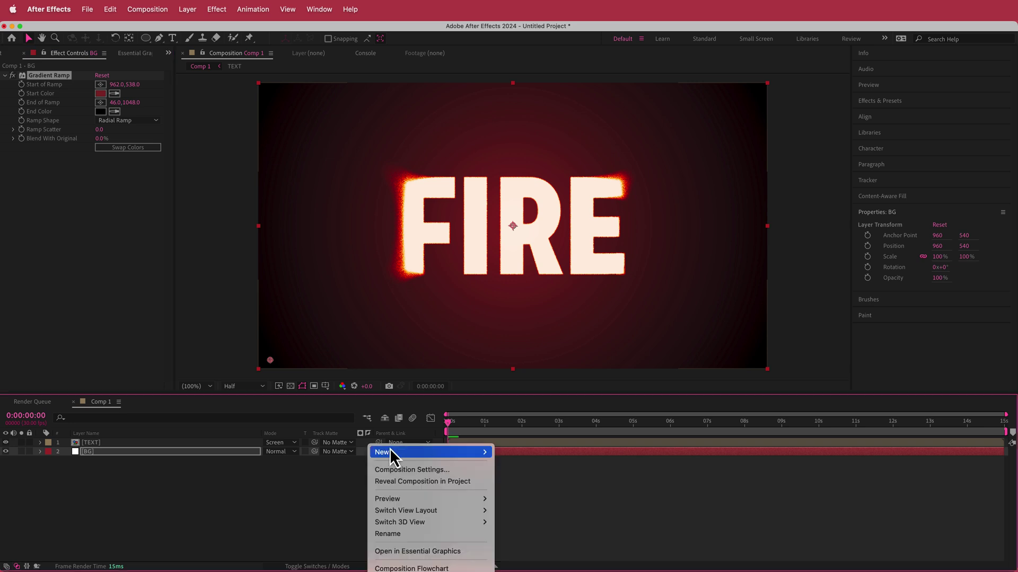
mouse_move(392, 453)
left_click(530, 540)
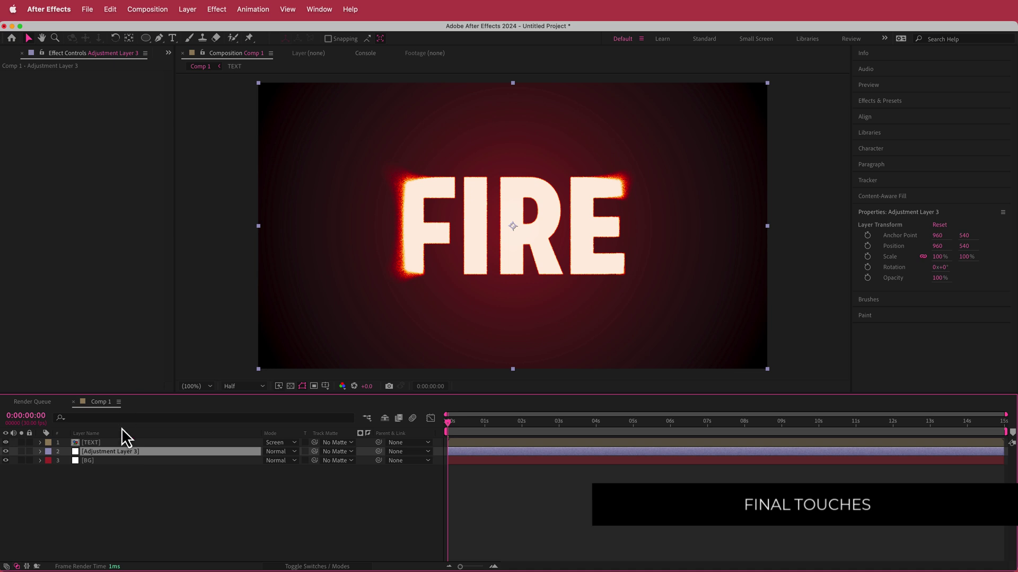
key("ctrl+space")
type("curv")
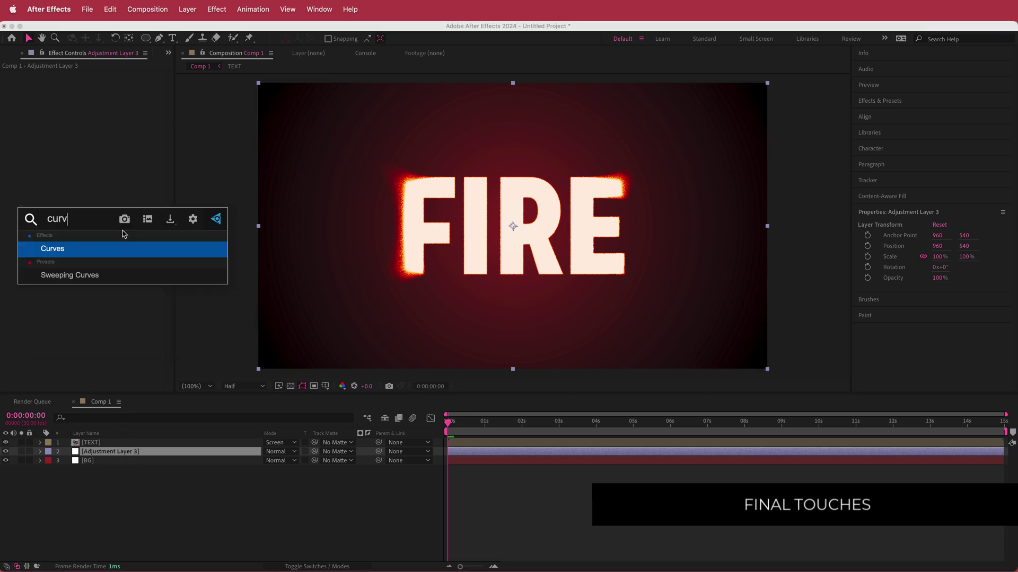
key("Return")
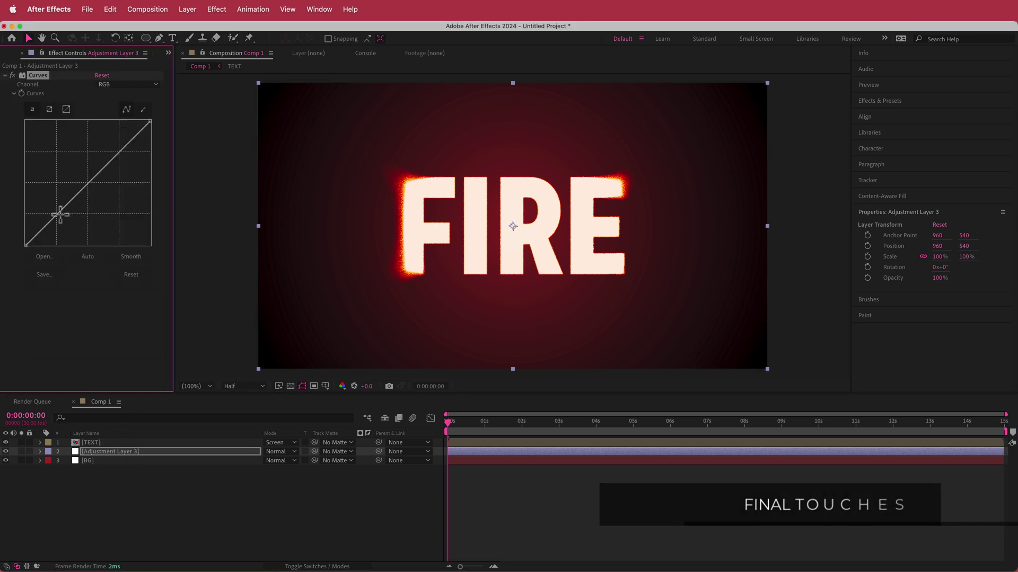
left_click_drag(56, 214, 75, 213)
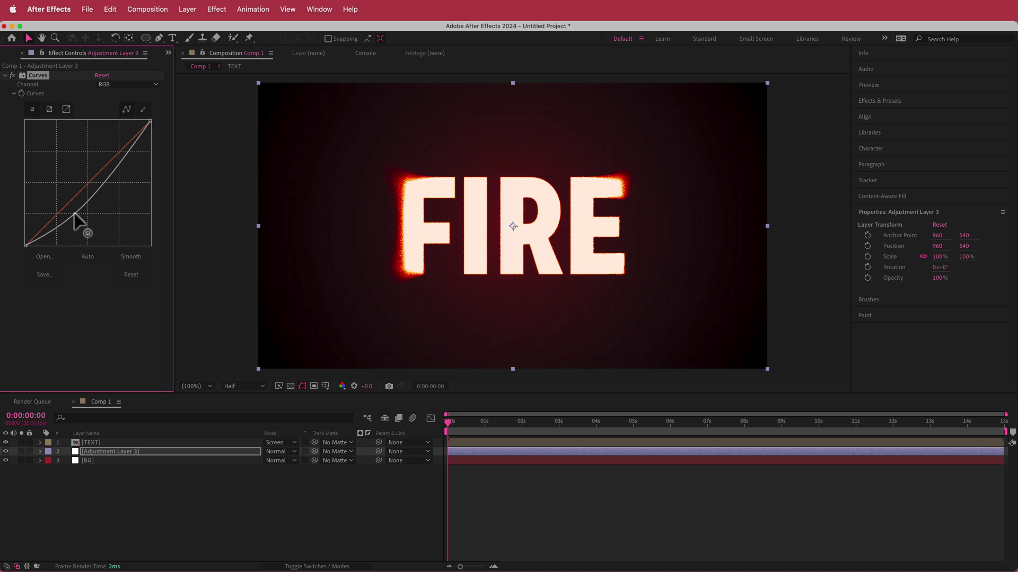
mouse_move(120, 151)
left_mouse_down()
mouse_move(115, 142)
mouse_move(129, 157)
mouse_move(112, 133)
mouse_move(125, 158)
mouse_move(116, 143)
left_mouse_up()
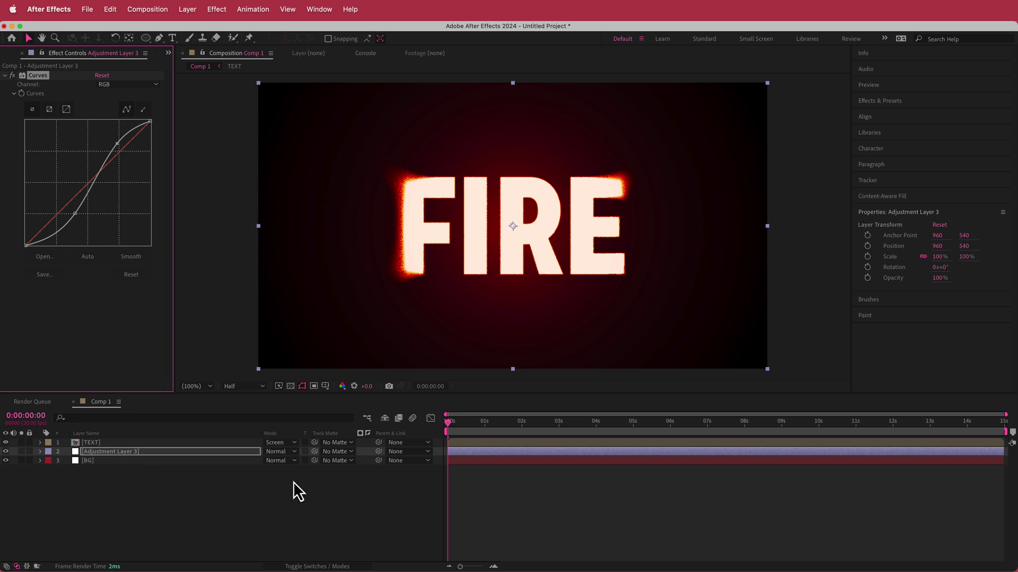
Create an adjustment layer above all other layers and apply the Noise effect to it, raising the amount of noise
left_click(364, 446)
right_click(364, 445)
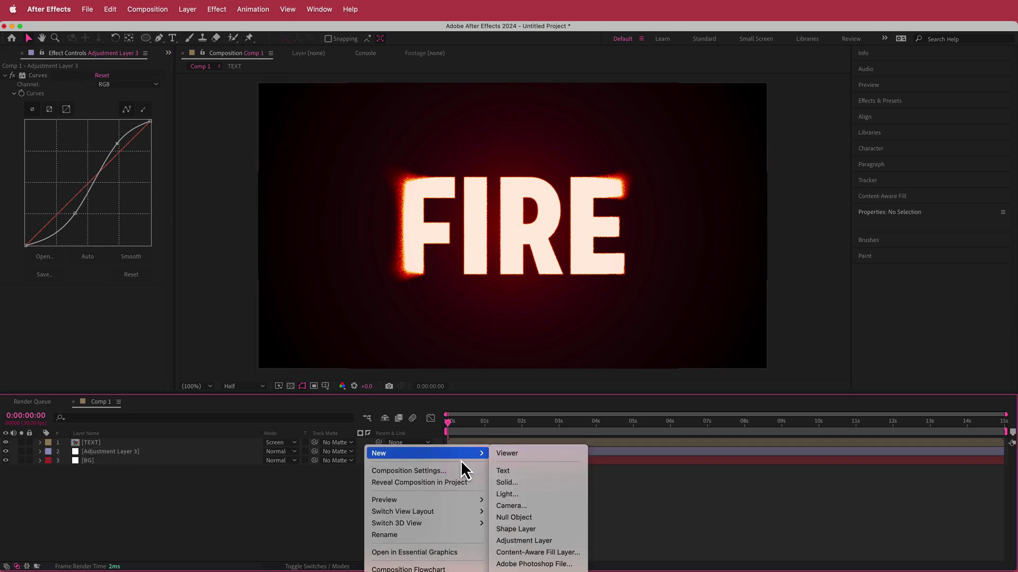
left_click(560, 540)
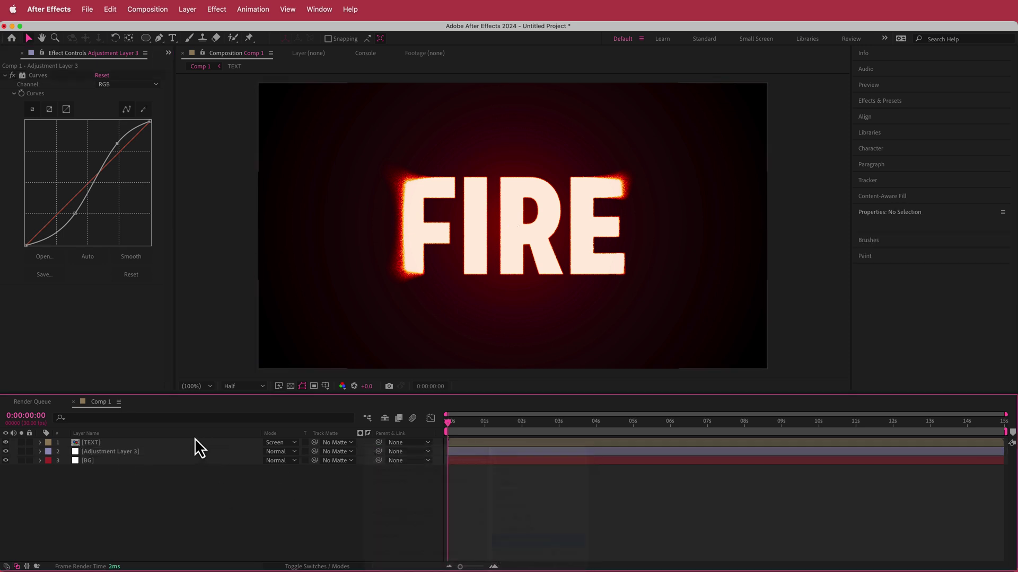
key("ctrl+space")
type("noi")
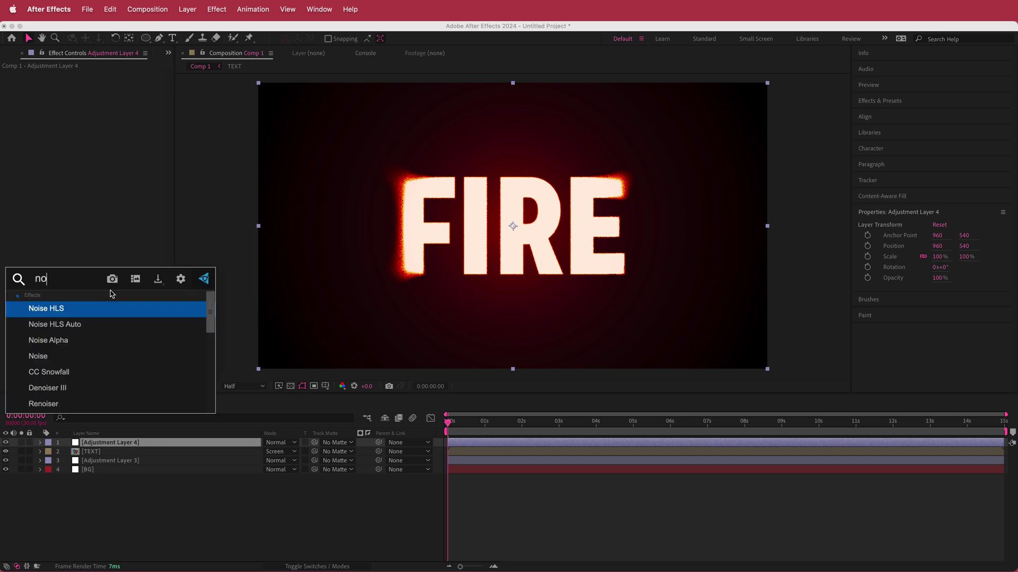
key("Down")
key("Down")
key("Down")
key("Return")
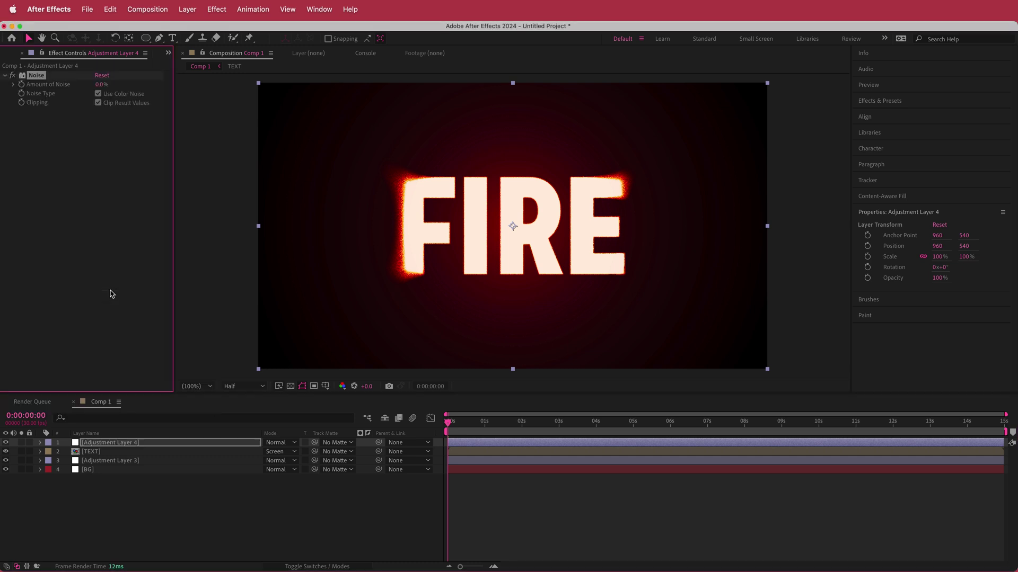
left_click(100, 85)
Keyframe the TEXT layer's scale from 100% at the start to 110% at the end of the composition
left_click_drag(449, 423, 734, 429)
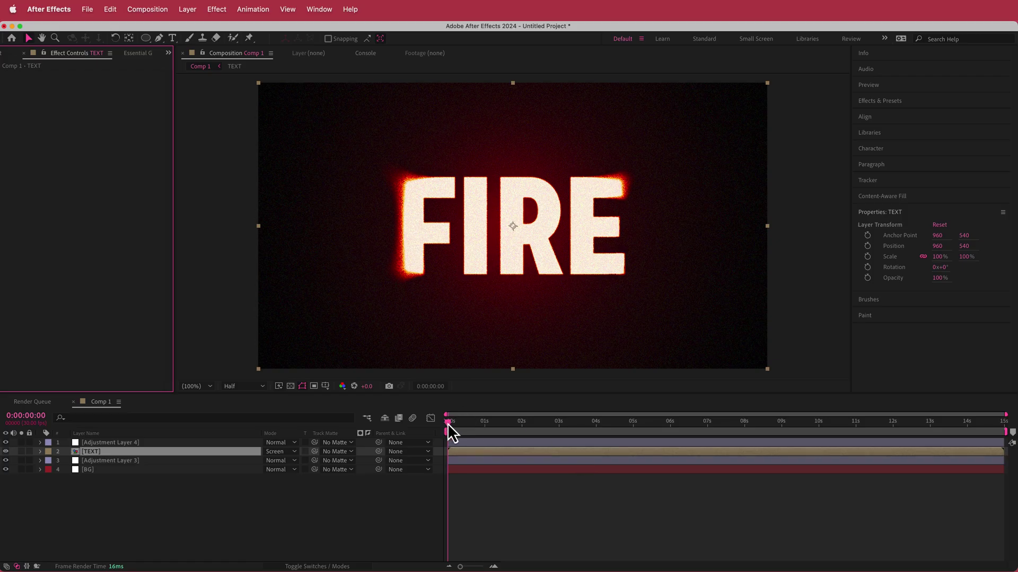
left_click_drag(448, 423, 363, 427)
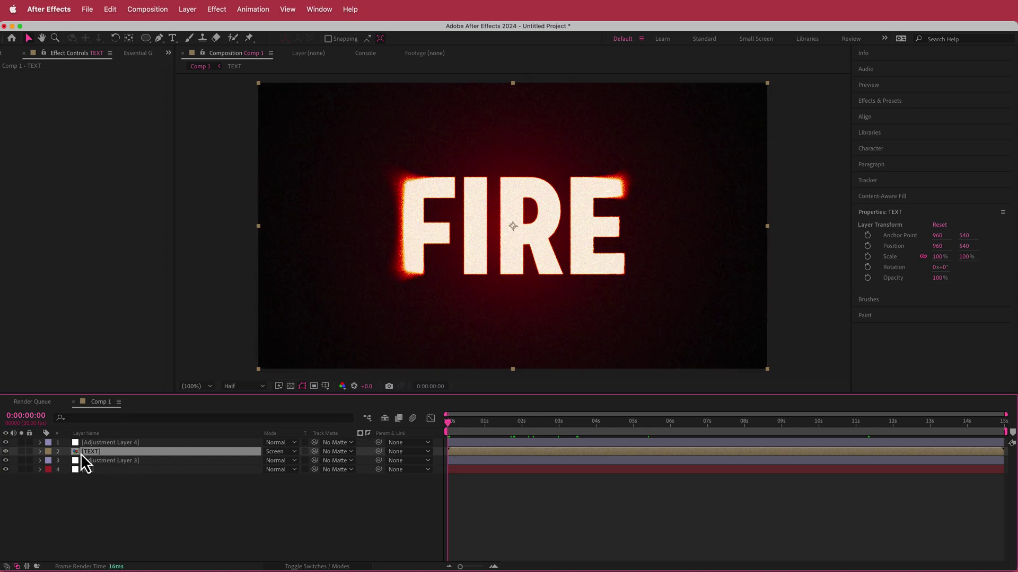
key("s")
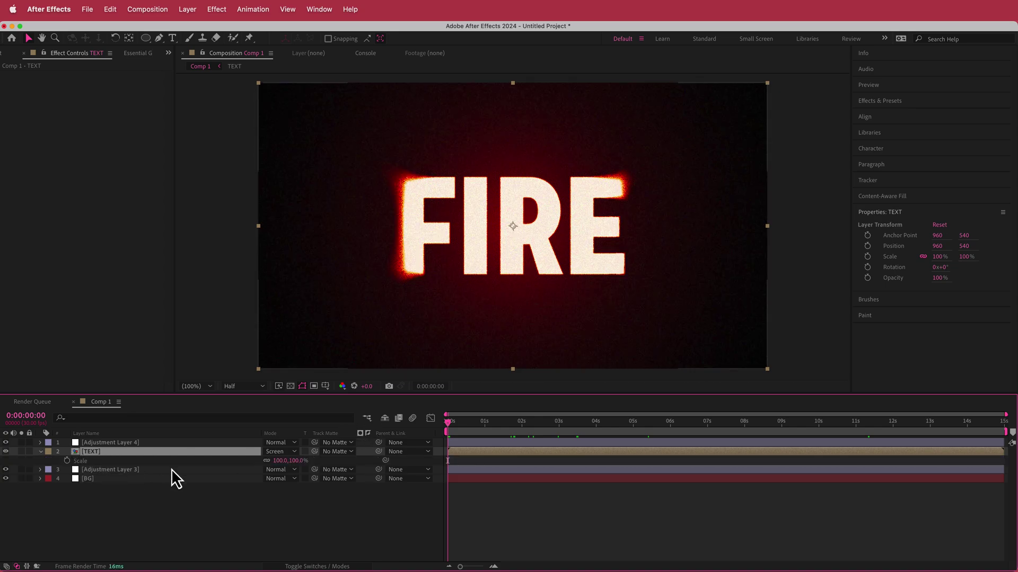
left_click(66, 461)
left_click_drag(448, 424, 1003, 422)
left_click(280, 460)
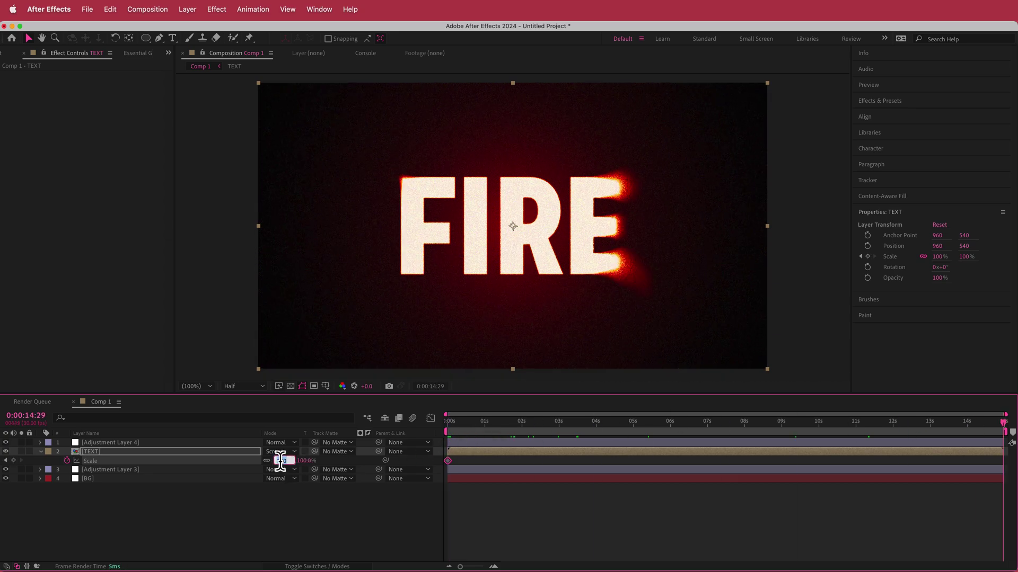
key("Return")
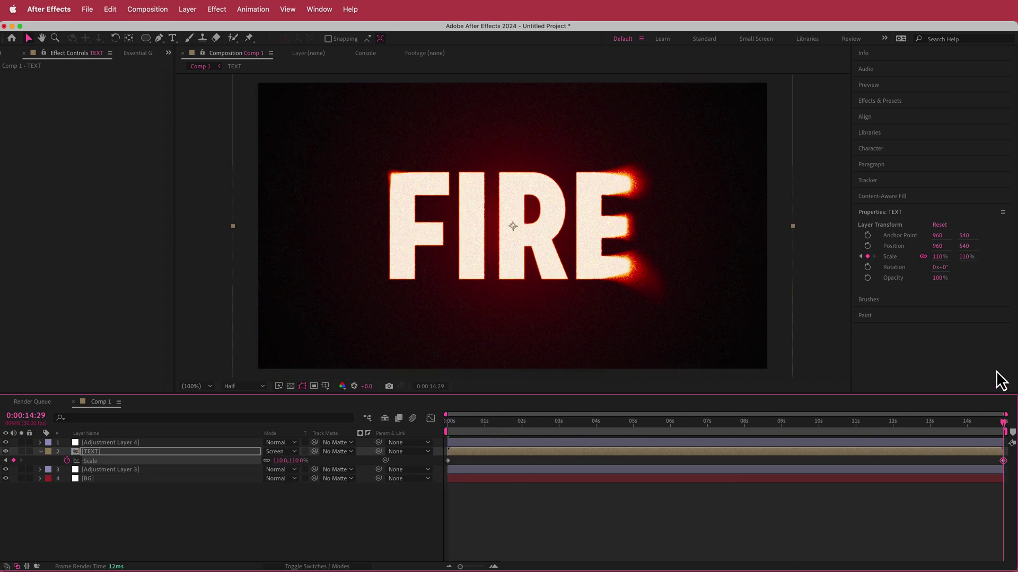
Return to the start of the composition and apply the CC Burn Film effect to the TEXT layer
left_click_drag(1004, 426, 404, 447)
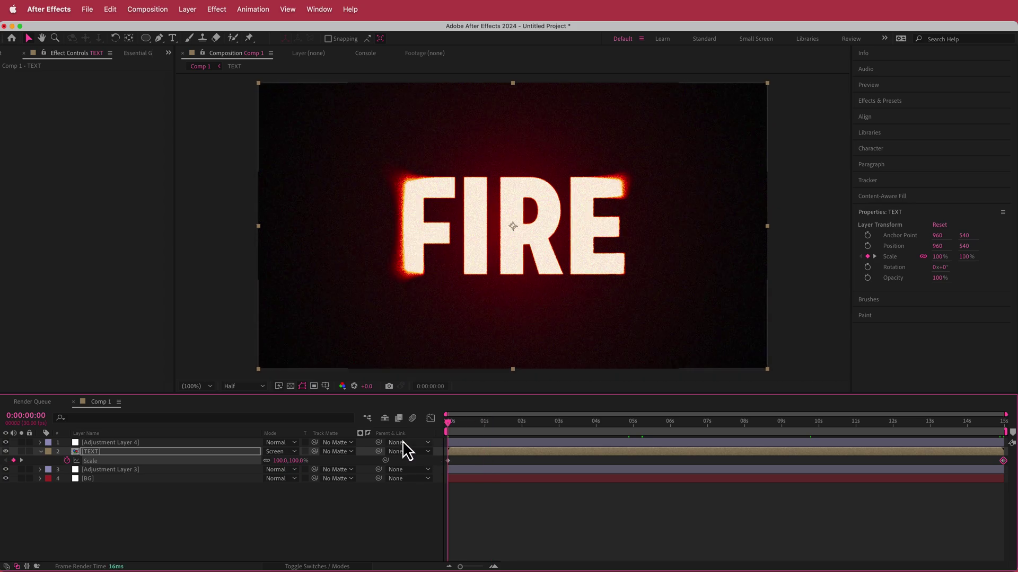
key("ctrl+space")
type("burn")
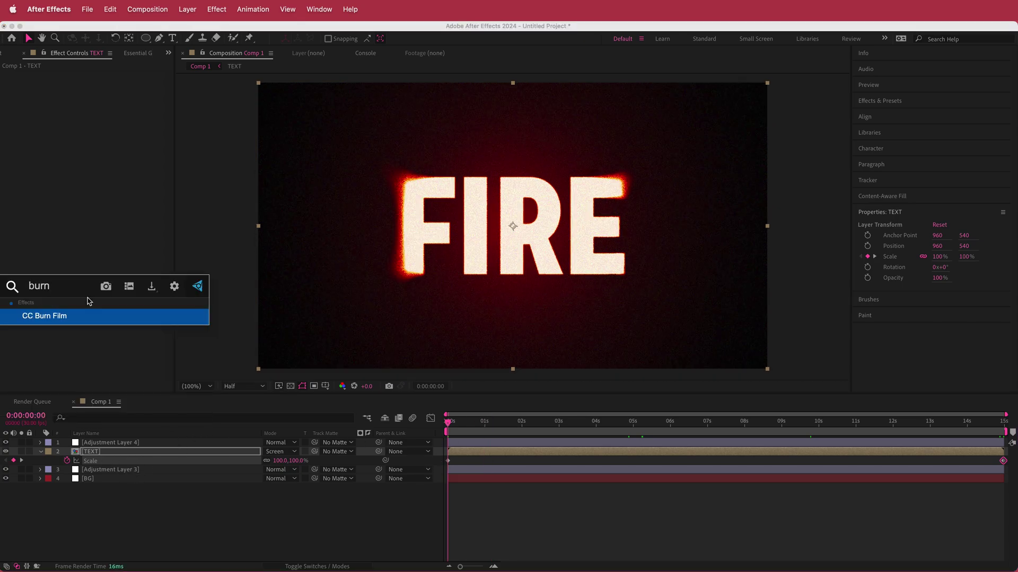
key("Return")
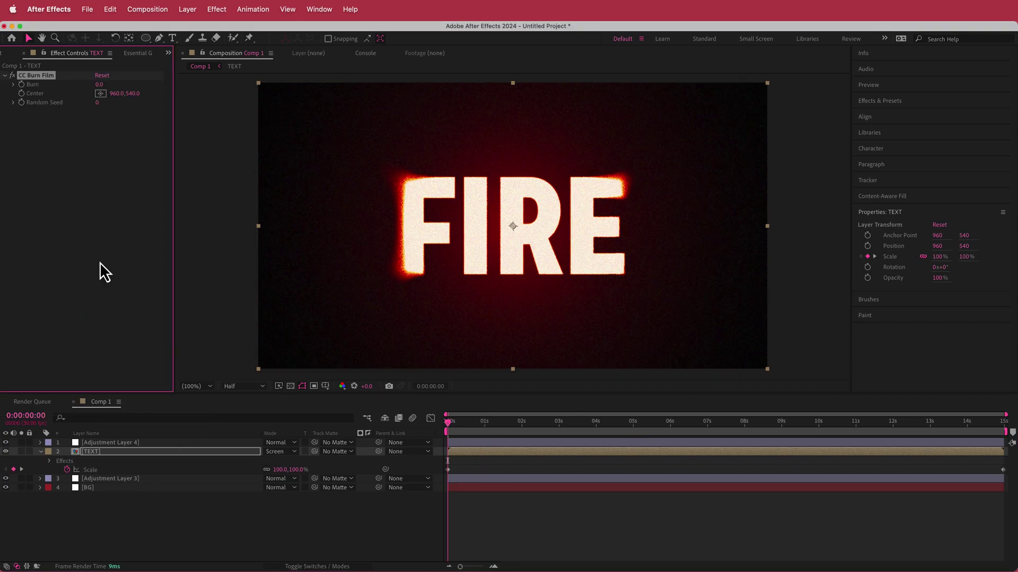
Keyframe the Burn value from 100 at the start to 0 at one second, and play back the animation
left_click_drag(99, 85, 136, 83)
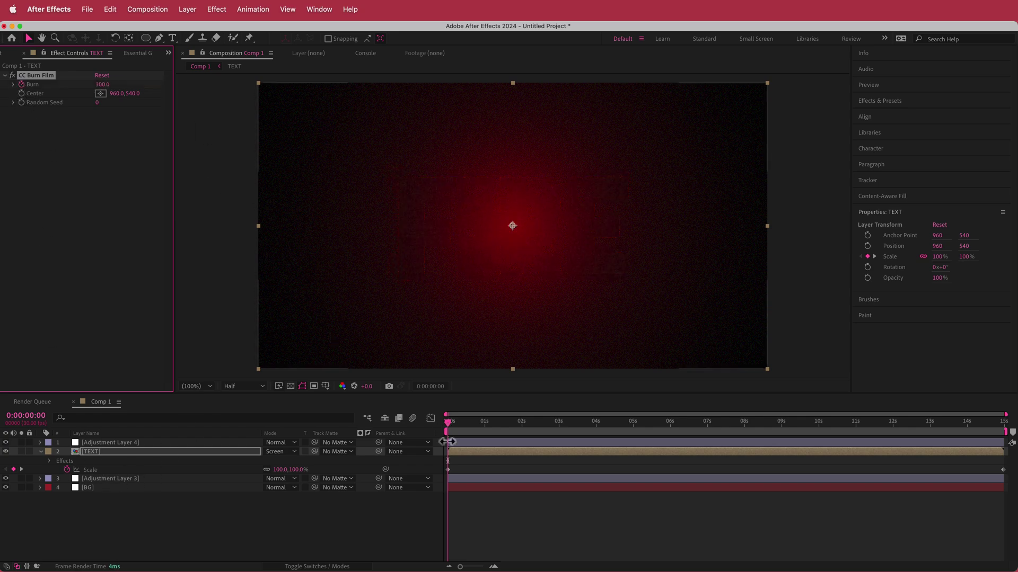
left_click_drag(447, 422, 484, 423)
left_click_drag(104, 91, 37, 88)
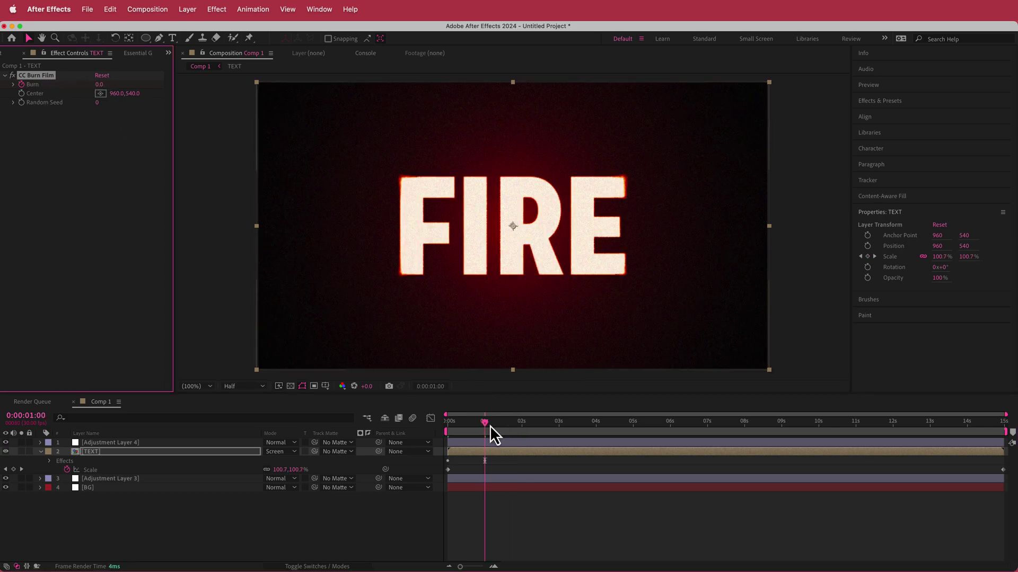
left_click_drag(483, 425, 440, 427)
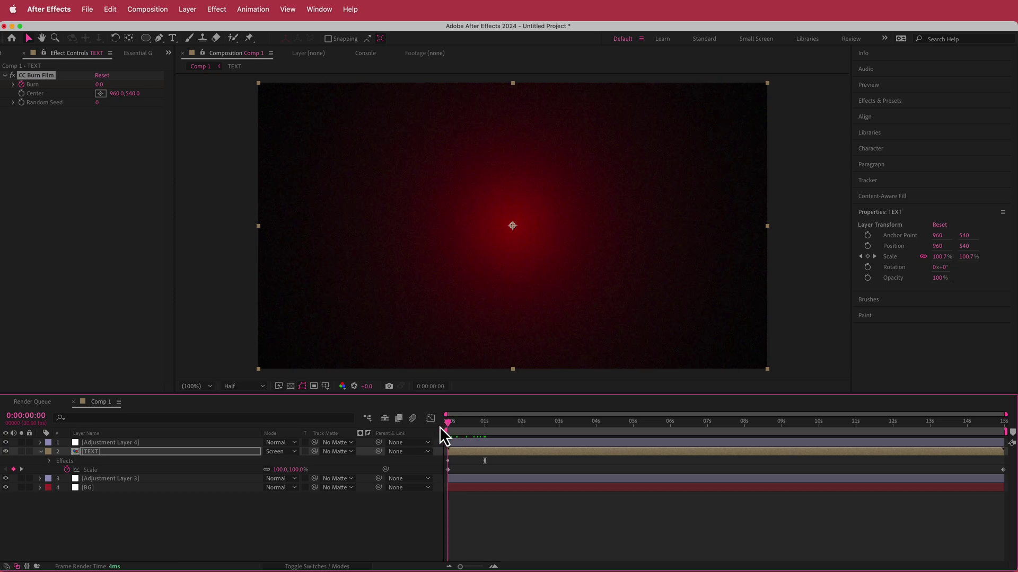
key("space")
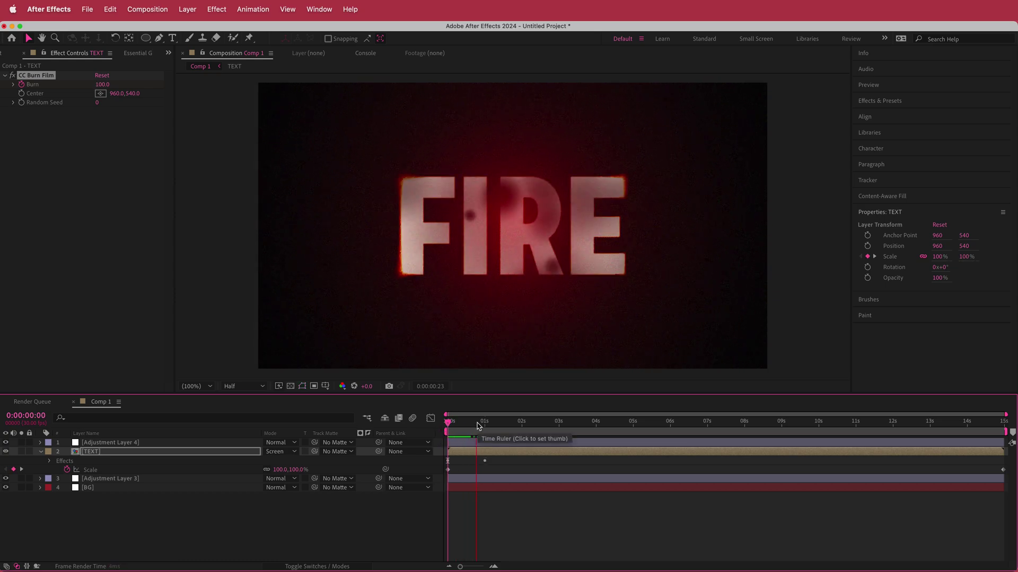
mouse_move(478, 425)
left_mouse_down()
mouse_move(492, 424)
mouse_move(434, 424)
mouse_move(1010, 425)
mouse_move(644, 427)
left_mouse_up()
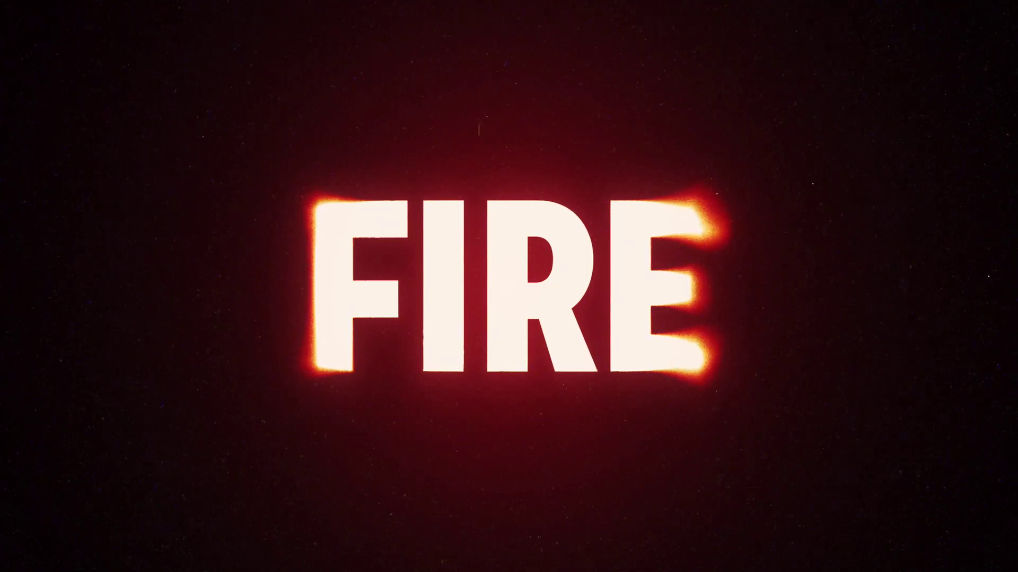